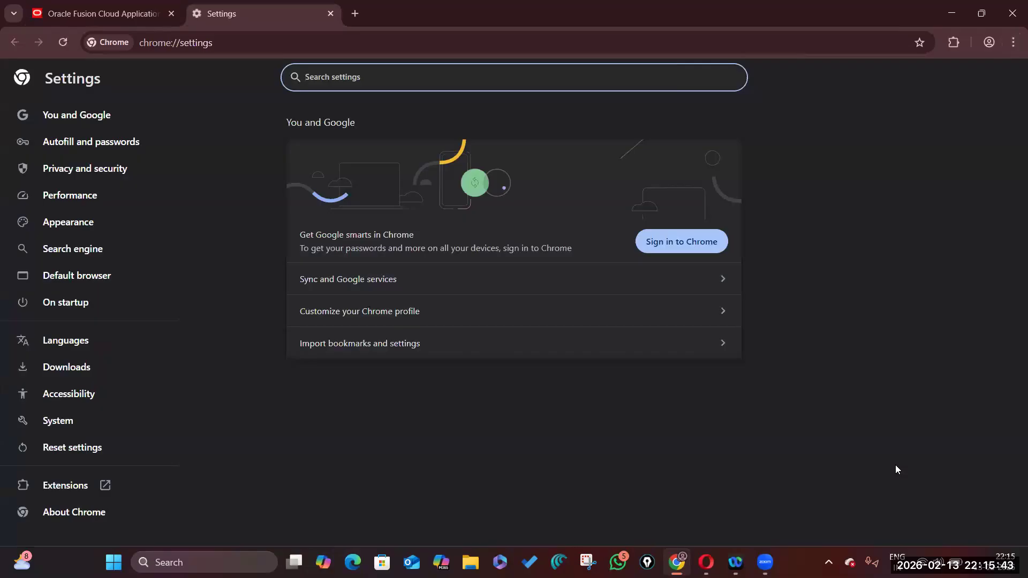
Step: Check Chrome's System settings, including graphics acceleration, and close the settings page
{"action": "left_click", "coordinate": [77, 424]}
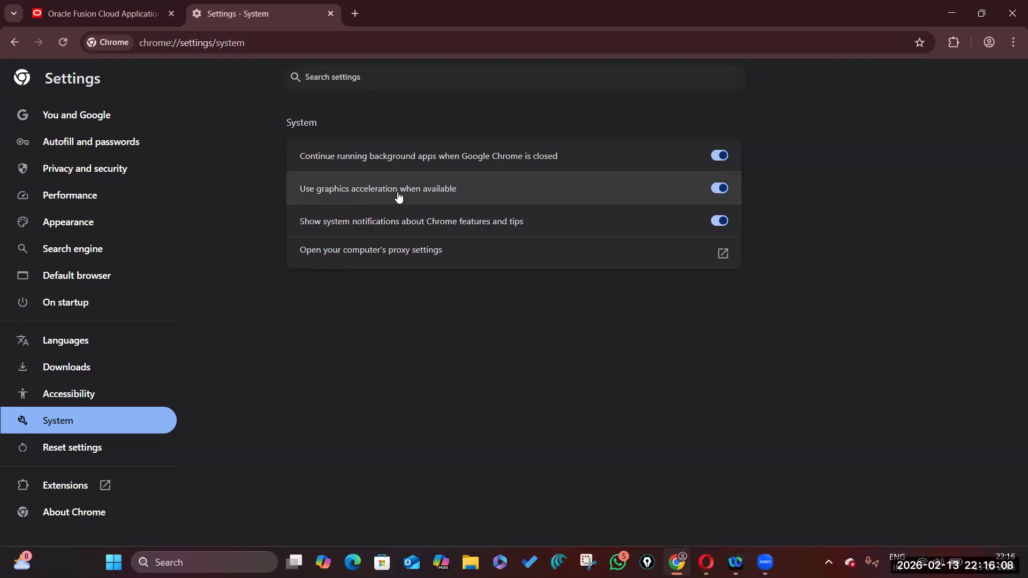
{"action": "left_click", "coordinate": [330, 14]}
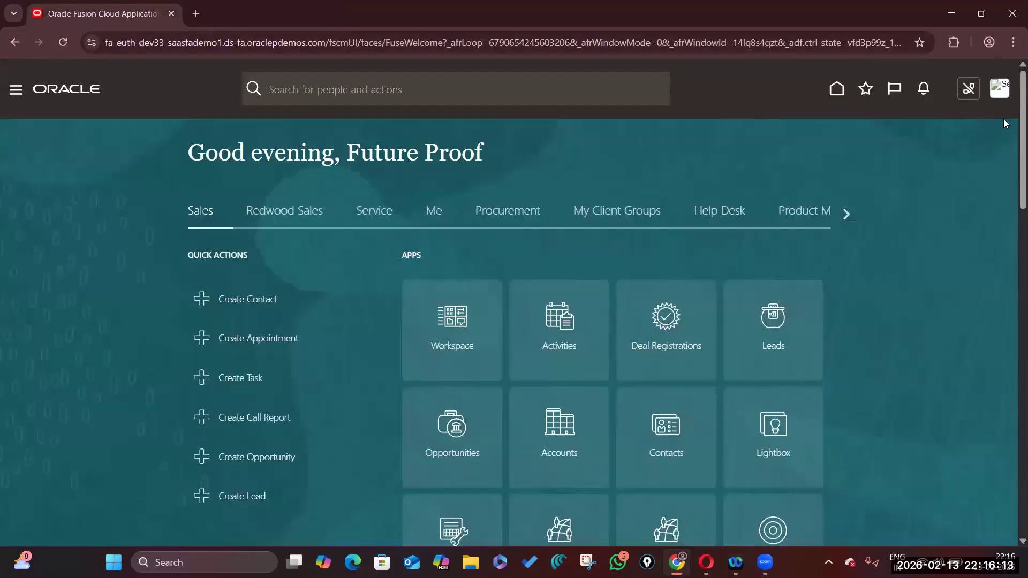
Step: Copy the Oracle Fusion application's base address and replace the current browser session with a new Chrome incognito window
{"action": "left_click", "coordinate": [999, 89]}
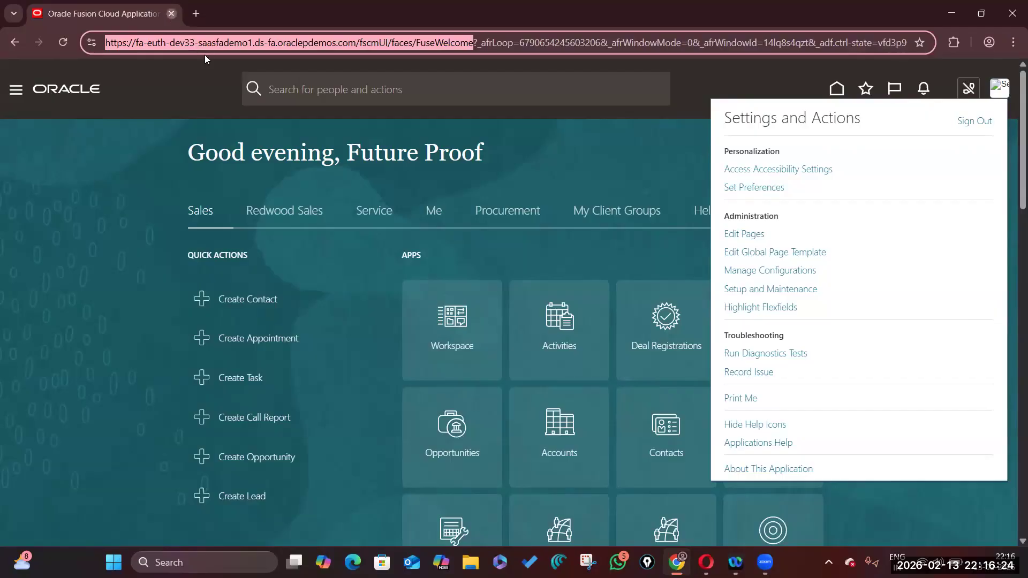
{"action": "left_click", "coordinate": [171, 14]}
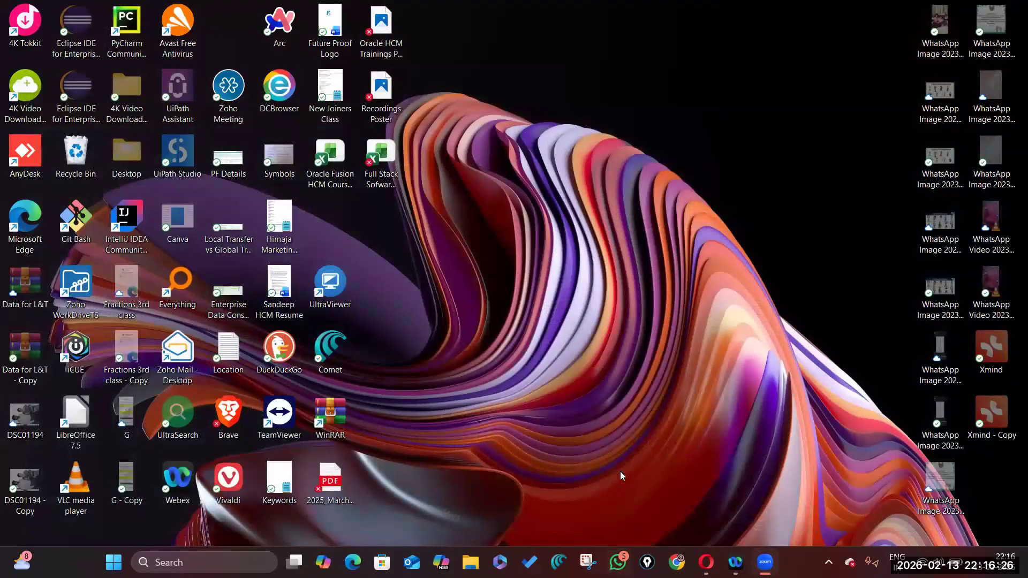
{"action": "left_click", "coordinate": [677, 562]}
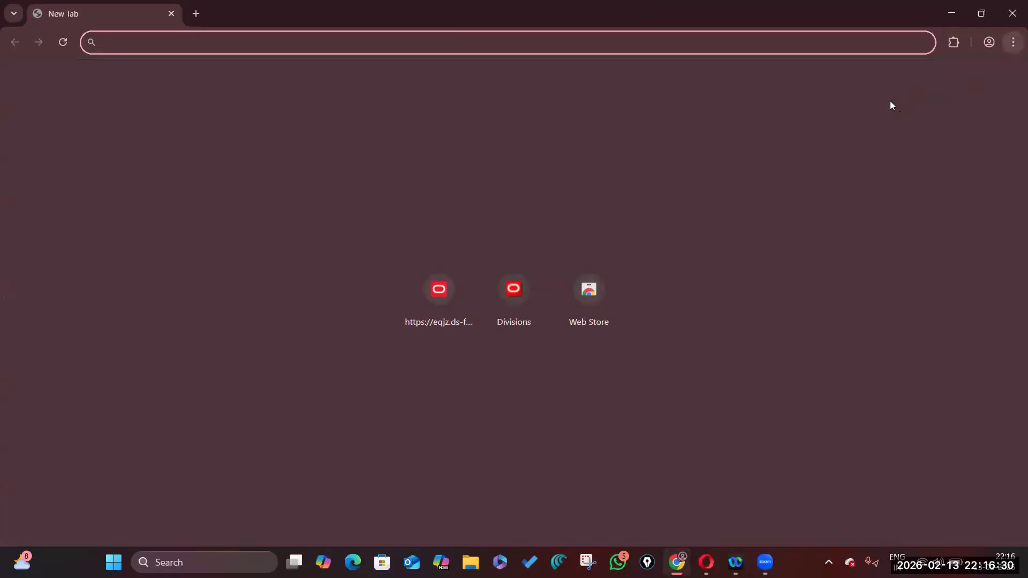
{"action": "left_click", "coordinate": [1013, 43]}
{"action": "left_click", "coordinate": [892, 110]}
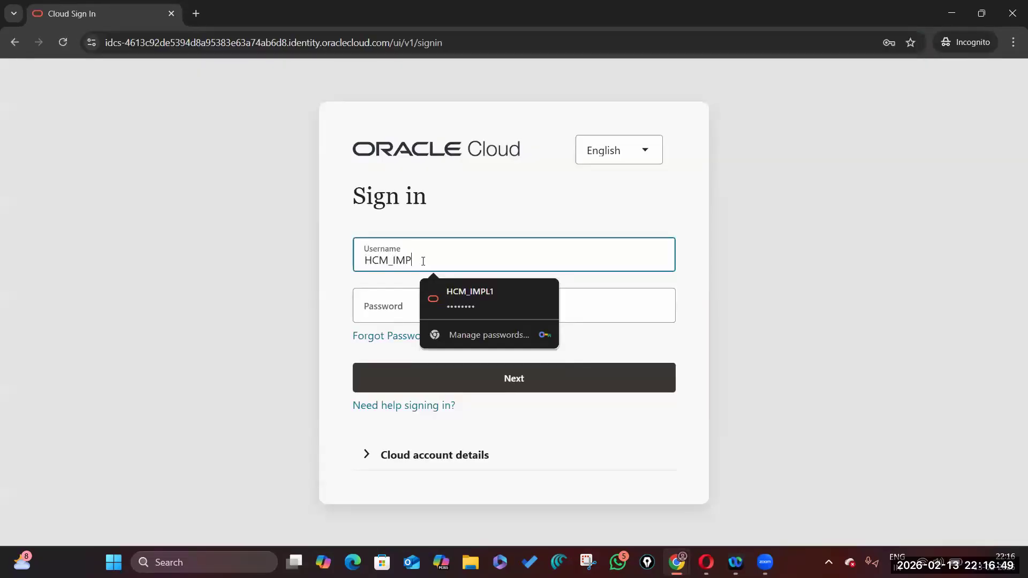
Step: Sign in to Oracle Cloud with the HCM implementation user's username and account password
{"action": "type", "text": "L"}
{"action": "left_click", "coordinate": [376, 306]}
{"action": "type", "text": "*****"}
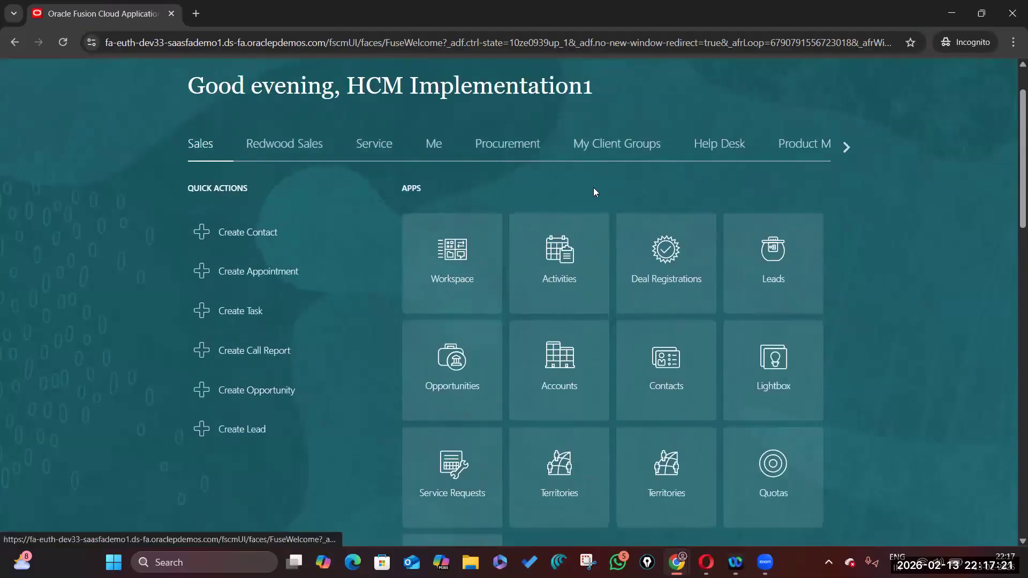
Step: Open the Promote quick action from My Client Groups on the Fusion home page
{"action": "left_click", "coordinate": [617, 143]}
{"action": "scroll", "coordinate": [400, 293], "scroll_direction": "down", "scroll_amount": 4}
{"action": "scroll", "coordinate": [401, 293], "scroll_direction": "down", "scroll_amount": 4}
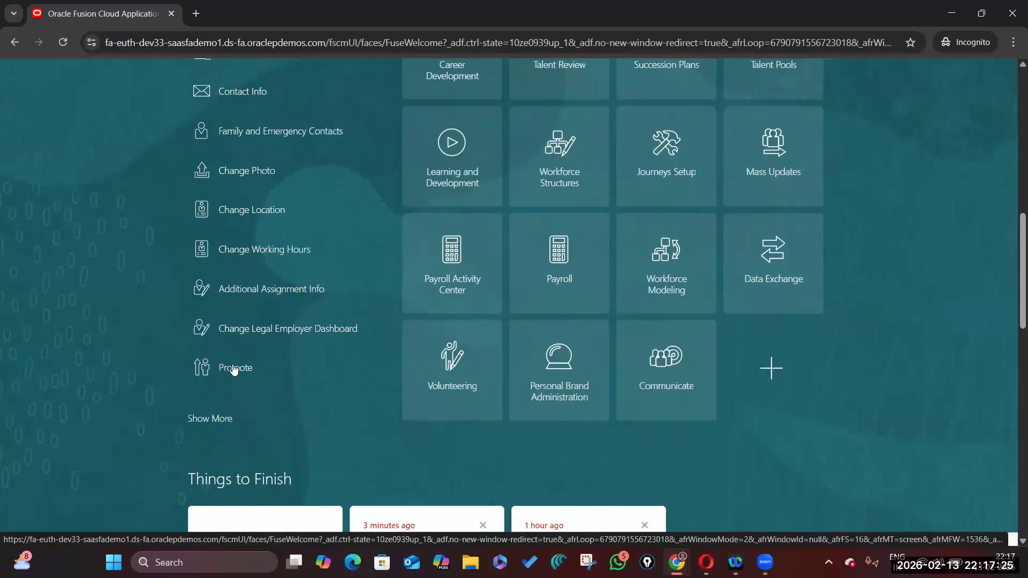
{"action": "left_click", "coordinate": [344, 365]}
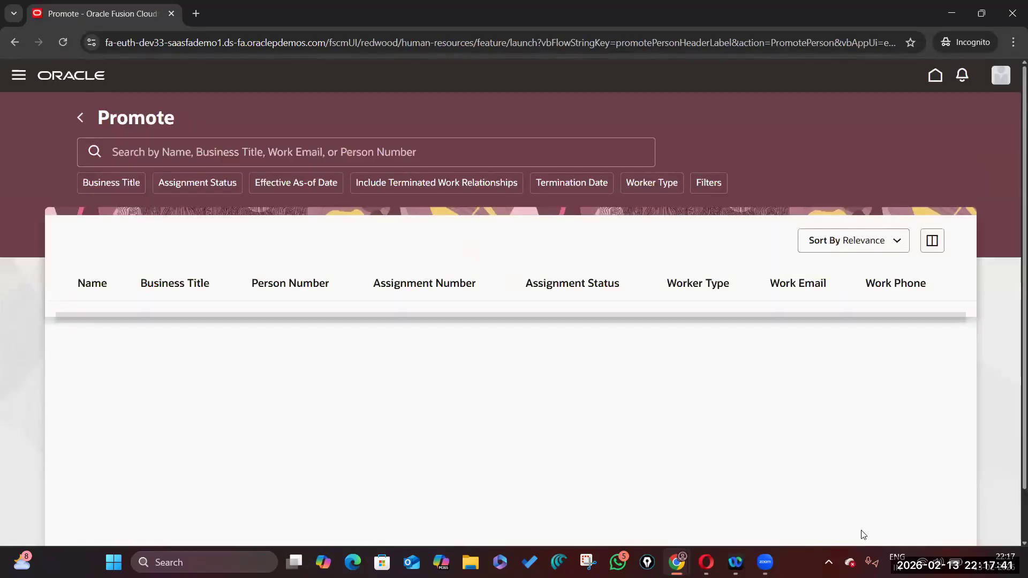
Step: Check the network connection and run the Google Fiber internet speed test in Microsoft Edge
{"action": "left_click", "coordinate": [938, 563]}
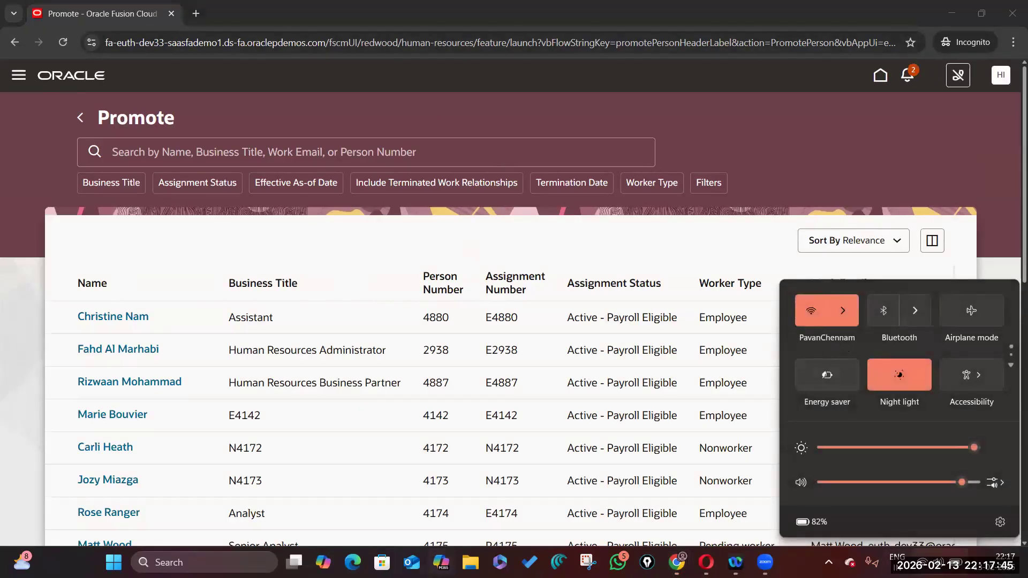
{"action": "left_click", "coordinate": [423, 224]}
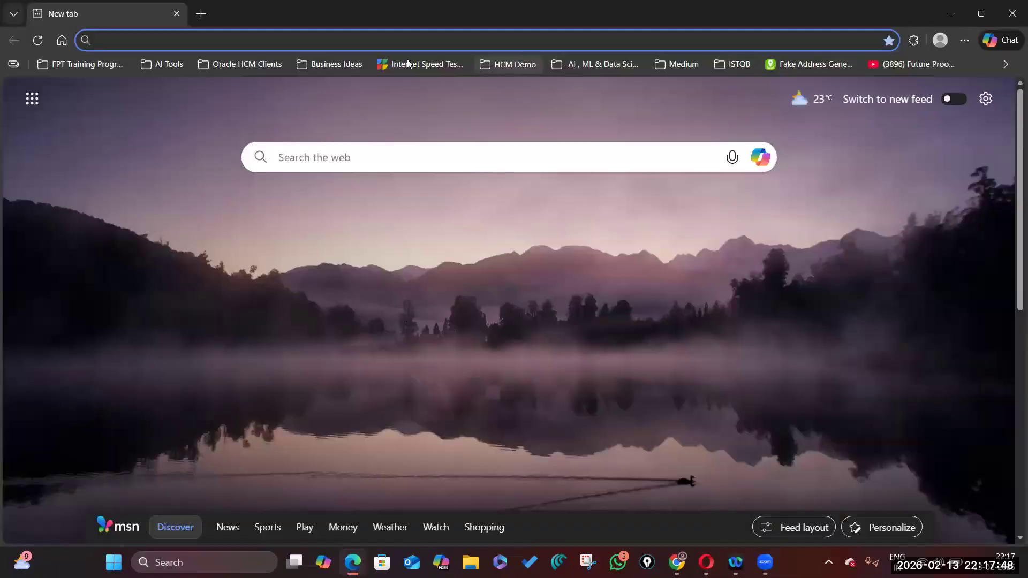
{"action": "left_click", "coordinate": [407, 64]}
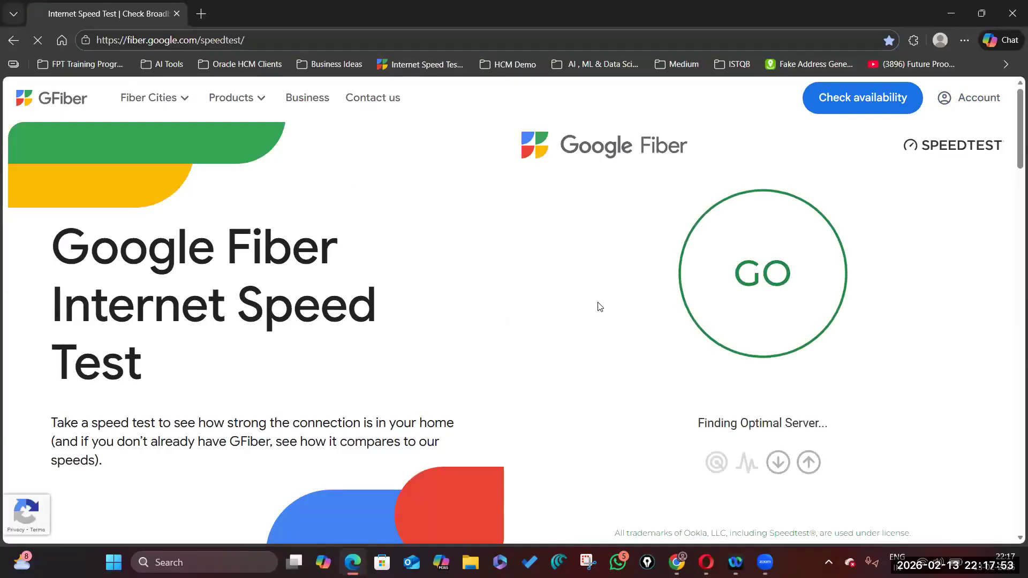
{"action": "left_click", "coordinate": [775, 289]}
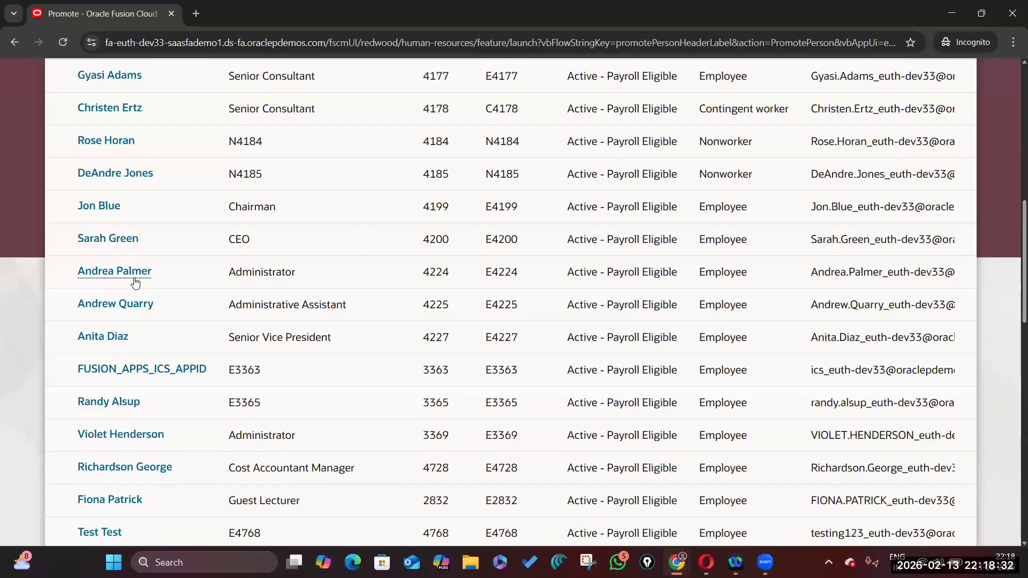
Step: Back in Chrome, start a promotion for the Administrator listed below the CEO, continuing with only Salary included
{"action": "left_click", "coordinate": [136, 283]}
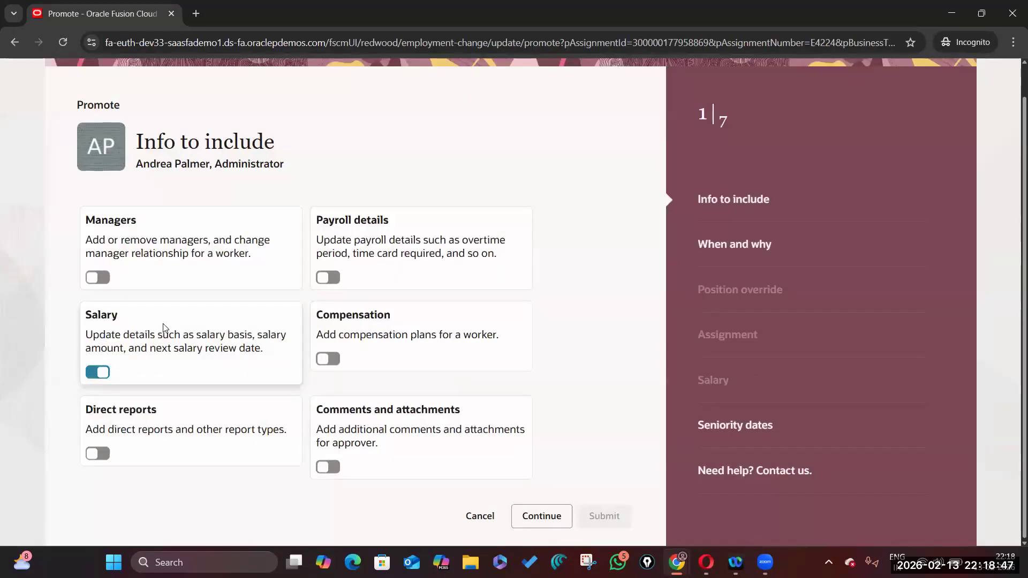
{"action": "scroll", "coordinate": [69, 173], "scroll_direction": "up", "scroll_amount": 1}
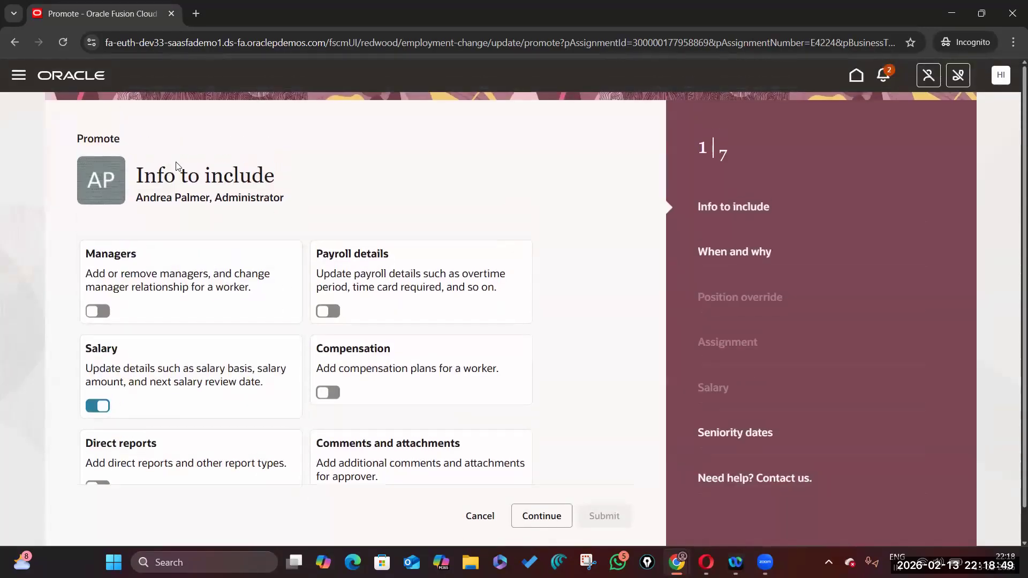
{"action": "scroll", "coordinate": [170, 345], "scroll_direction": "down", "scroll_amount": 1}
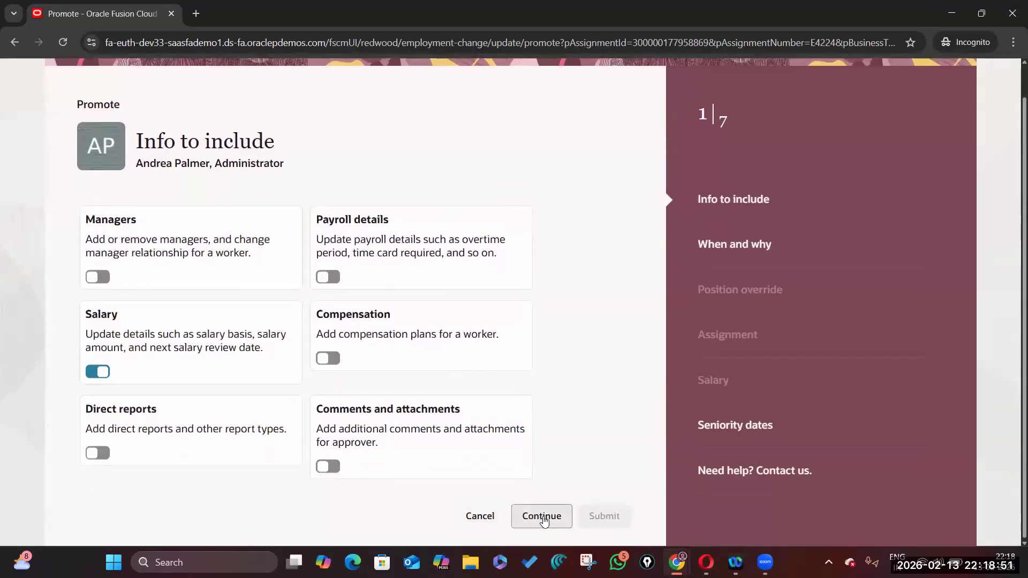
{"action": "left_click", "coordinate": [542, 516]}
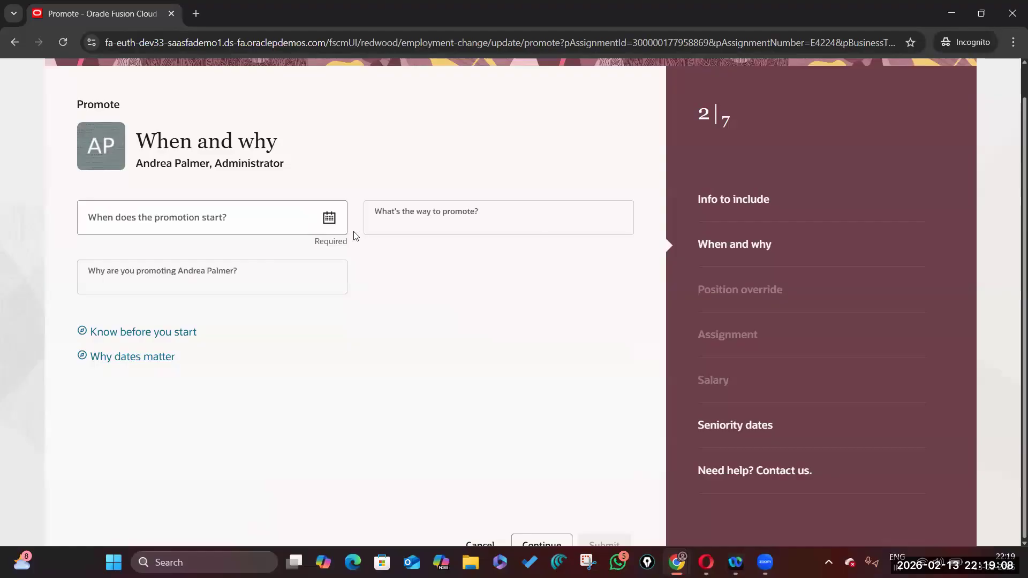
Step: Inspect the promotion start date calendar without picking a date and open the page for editing in Visual Builder Studio
{"action": "left_click", "coordinate": [329, 217]}
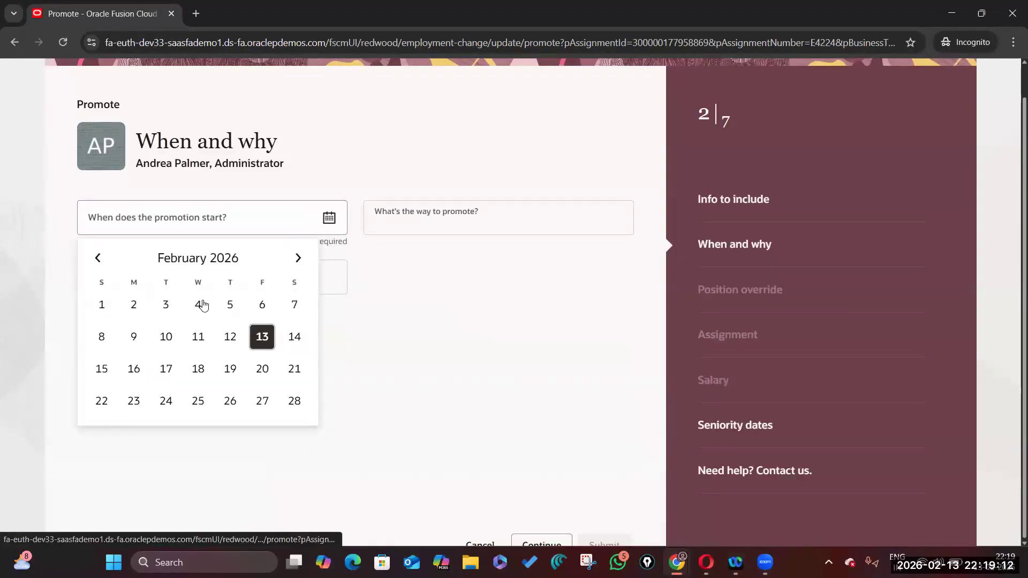
{"action": "left_click", "coordinate": [425, 306]}
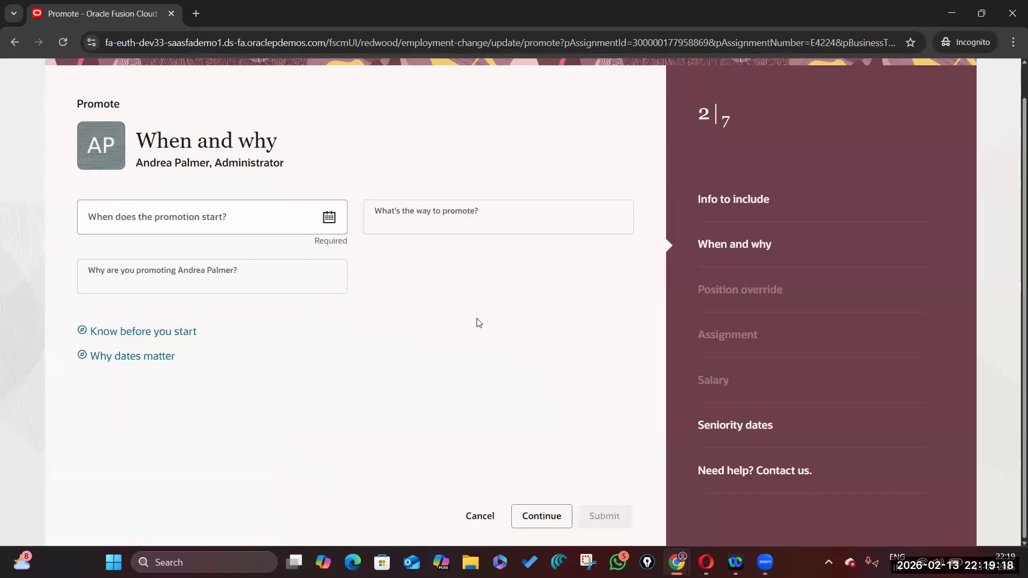
{"action": "scroll", "coordinate": [477, 323], "scroll_direction": "up", "scroll_amount": 2}
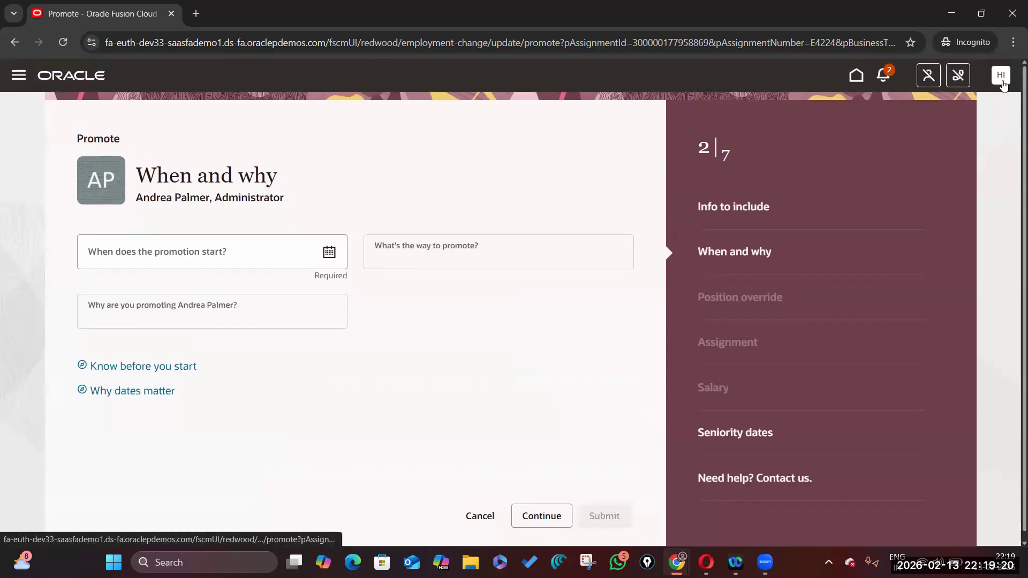
{"action": "left_click", "coordinate": [1001, 80]}
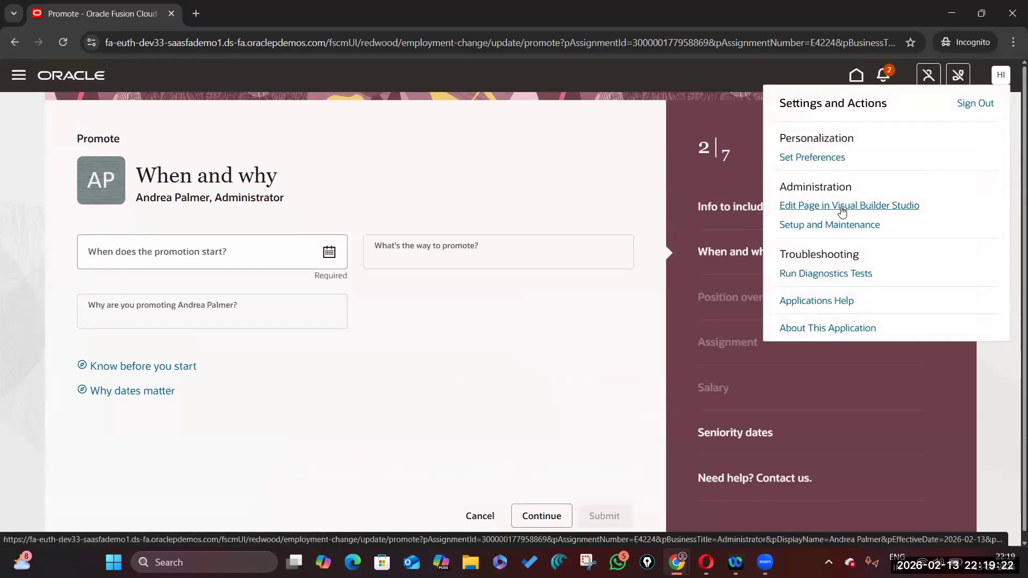
{"action": "left_click", "coordinate": [842, 208]}
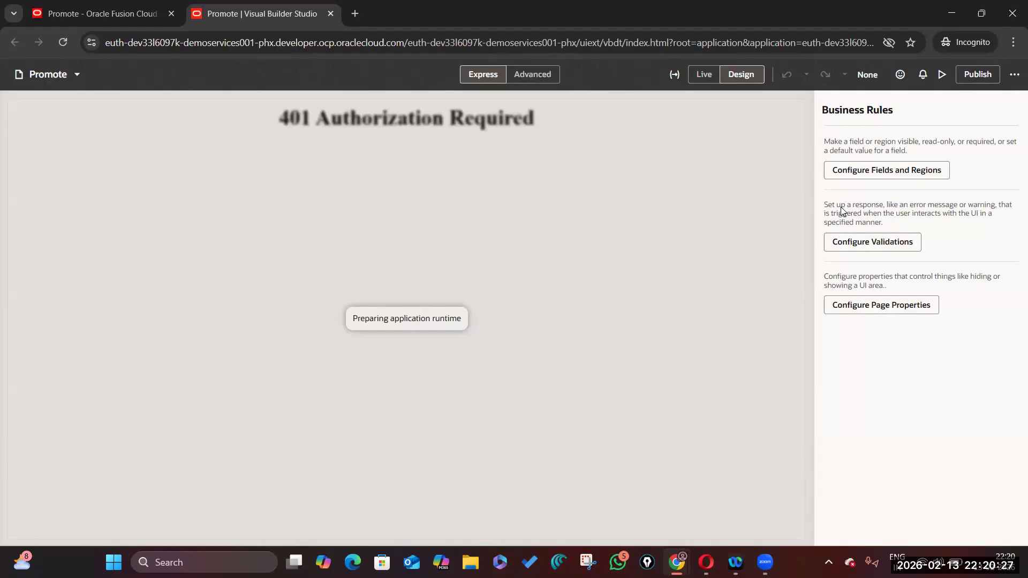
Step: Open the validations configuration for the Promote page in Express mode with the Live view
{"action": "left_click", "coordinate": [535, 75]}
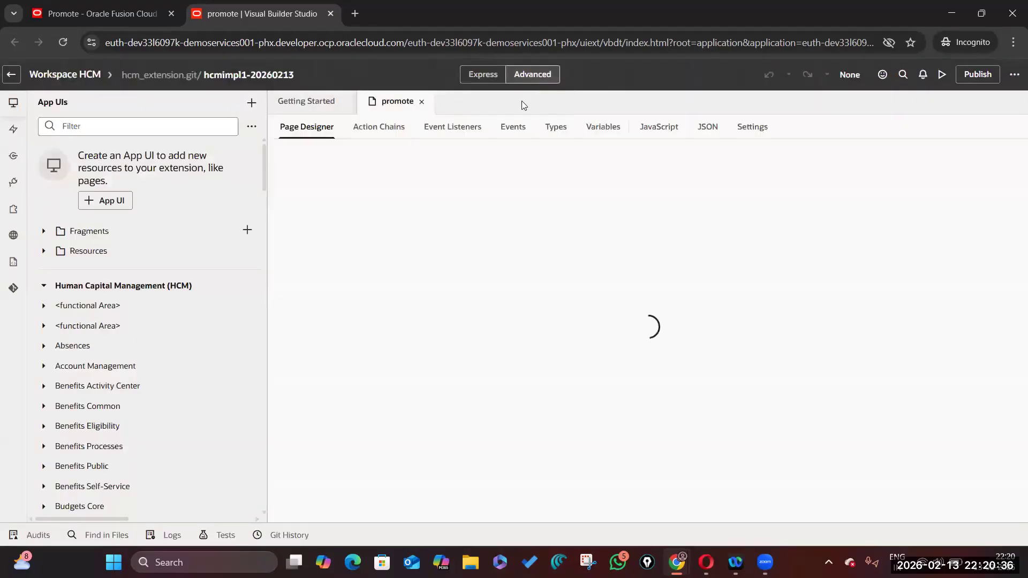
{"action": "left_click", "coordinate": [488, 77]}
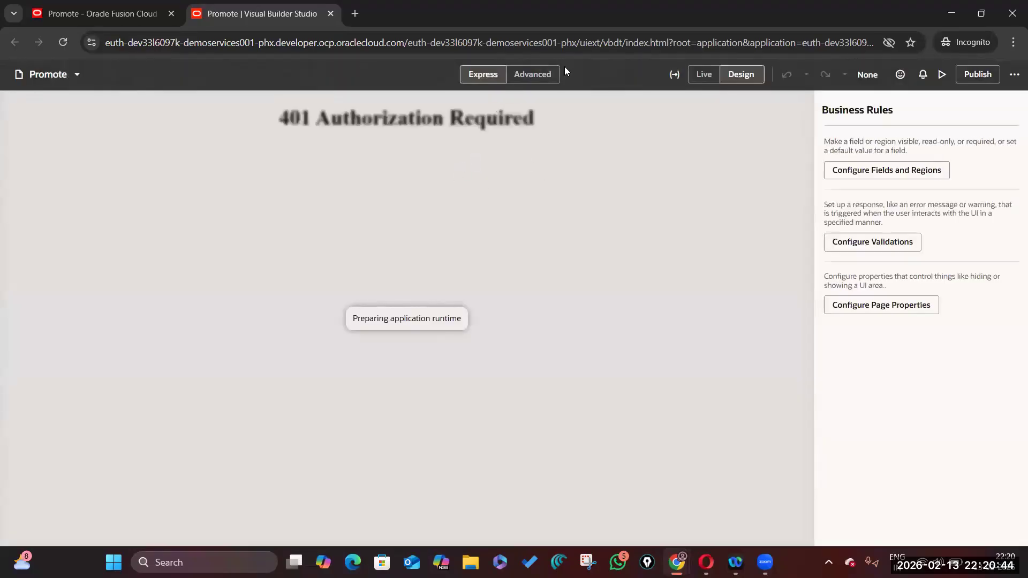
{"action": "left_click", "coordinate": [895, 244]}
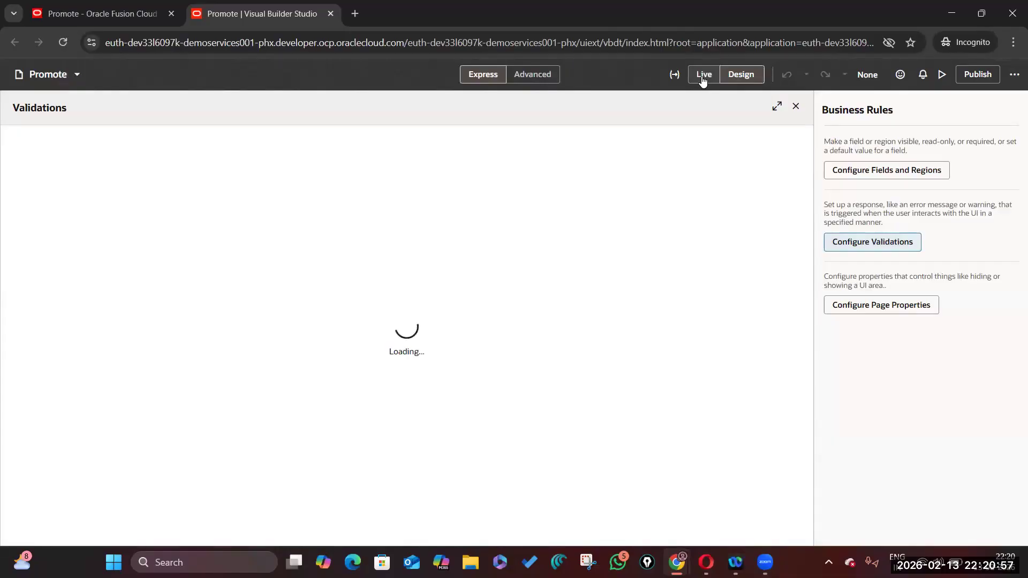
{"action": "left_click", "coordinate": [703, 79]}
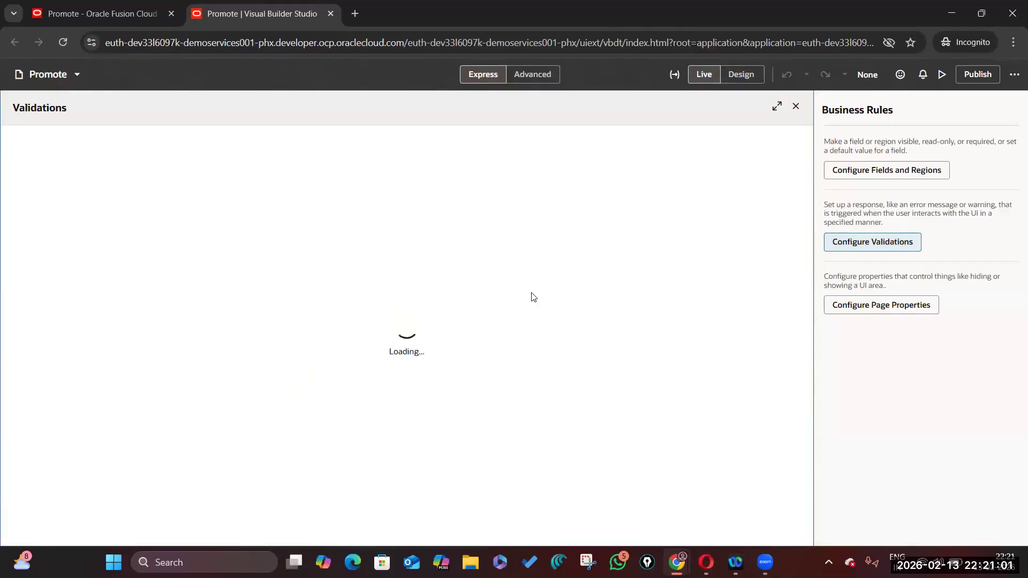
{"action": "left_click", "coordinate": [737, 77]}
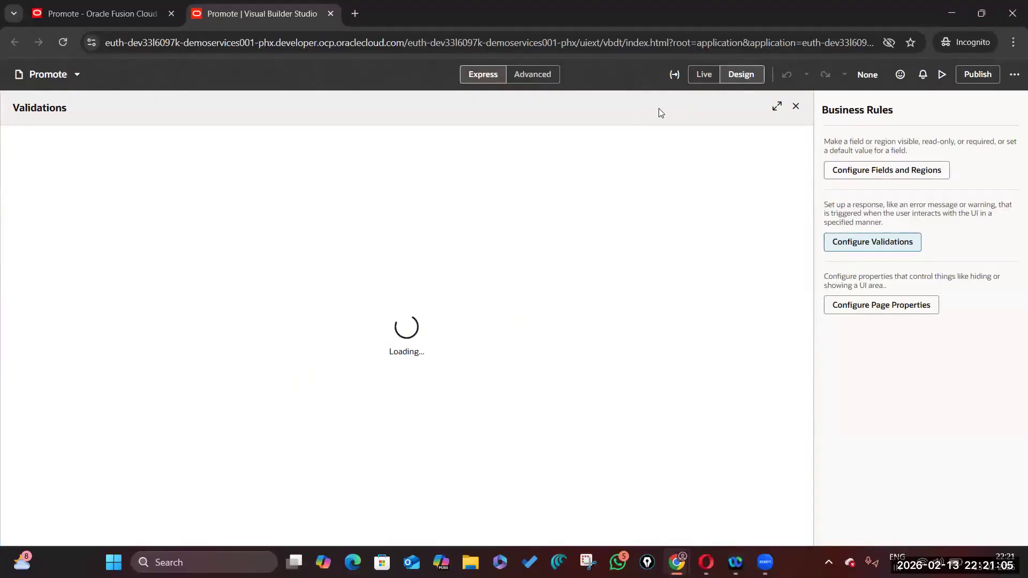
{"action": "left_click", "coordinate": [704, 77]}
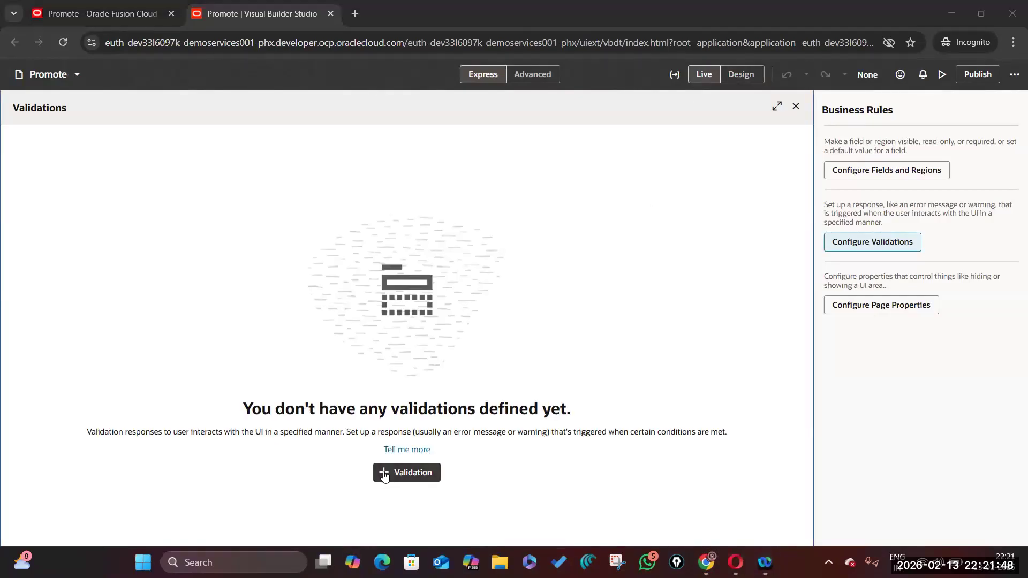
Step: Create a Regular validation rule labelled "Past Date Validation Business Rule"
{"action": "left_click", "coordinate": [407, 473]}
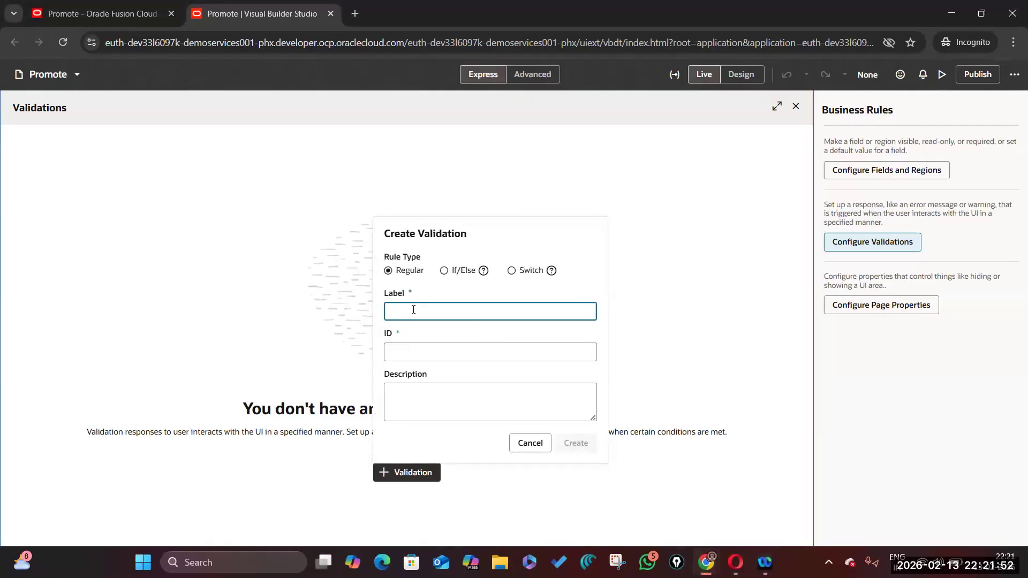
{"action": "type", "text": "Past"}
{"action": "type", "text": "Date Validation Busines"}
{"action": "type", "text": "s Rule"}
{"action": "key", "text": "Return"}
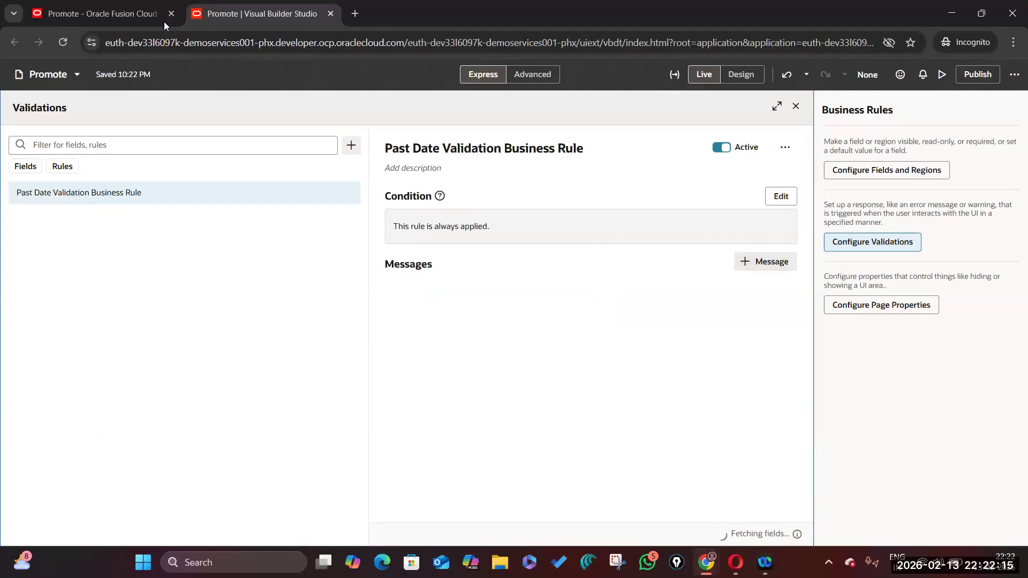
Step: Check the start date field on the Promote page, and add an Error message summarized "Past Date Validations" to the rule
{"action": "left_click", "coordinate": [139, 18]}
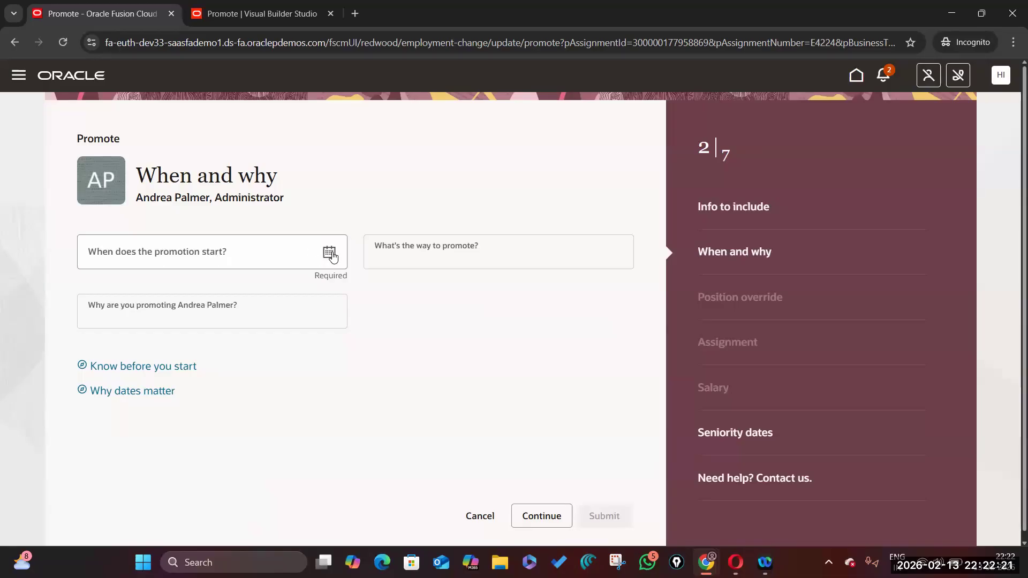
{"action": "left_click", "coordinate": [259, 16]}
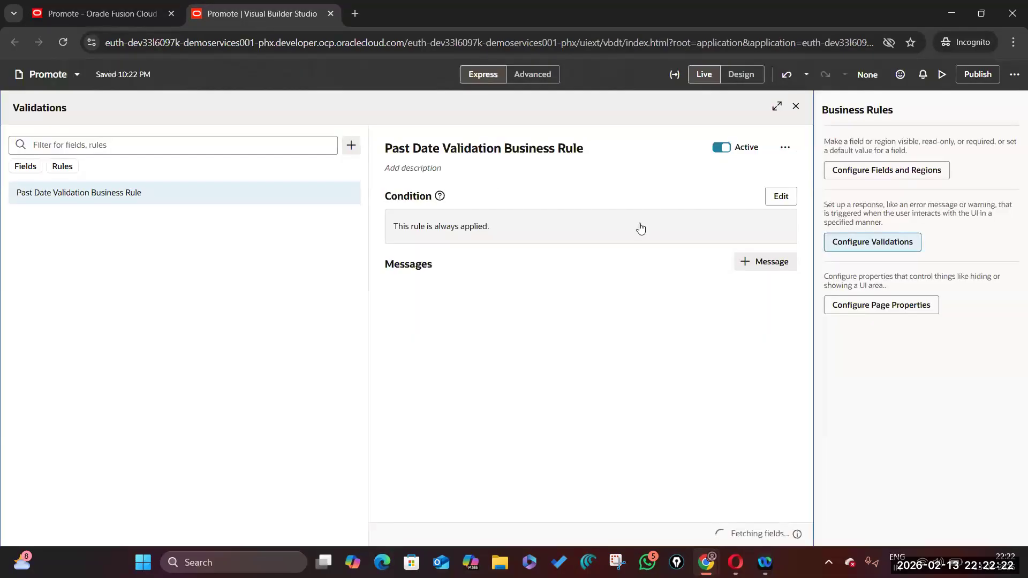
{"action": "left_click", "coordinate": [747, 261]}
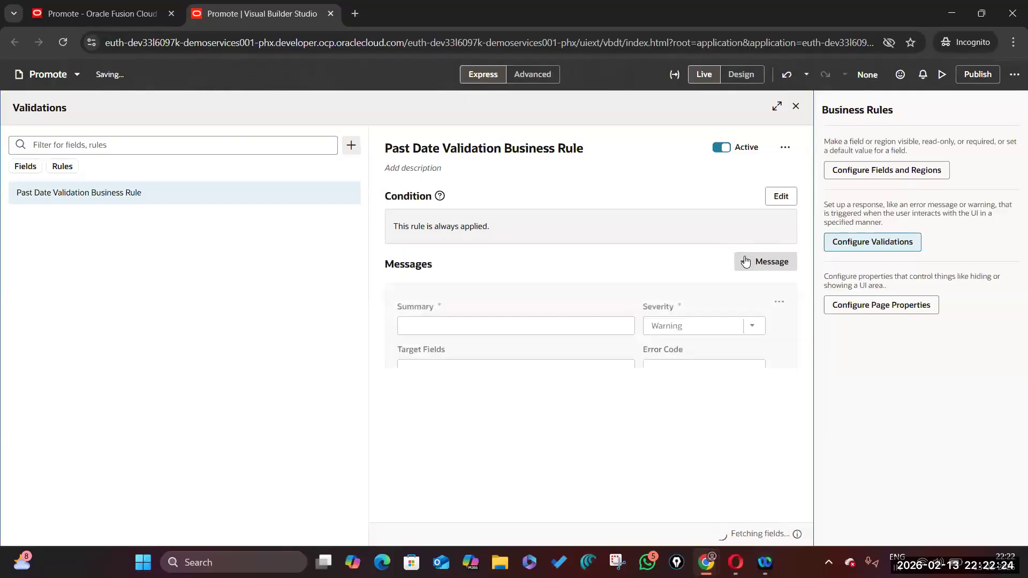
{"action": "left_click", "coordinate": [752, 326]}
{"action": "left_click", "coordinate": [719, 353]}
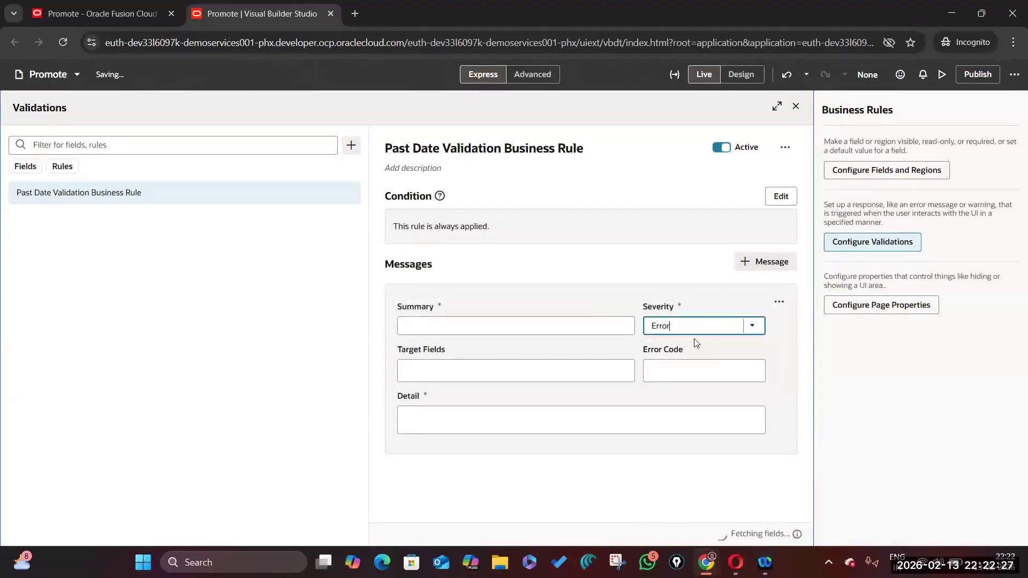
{"action": "left_click", "coordinate": [472, 327]}
{"action": "left_click", "coordinate": [505, 354]}
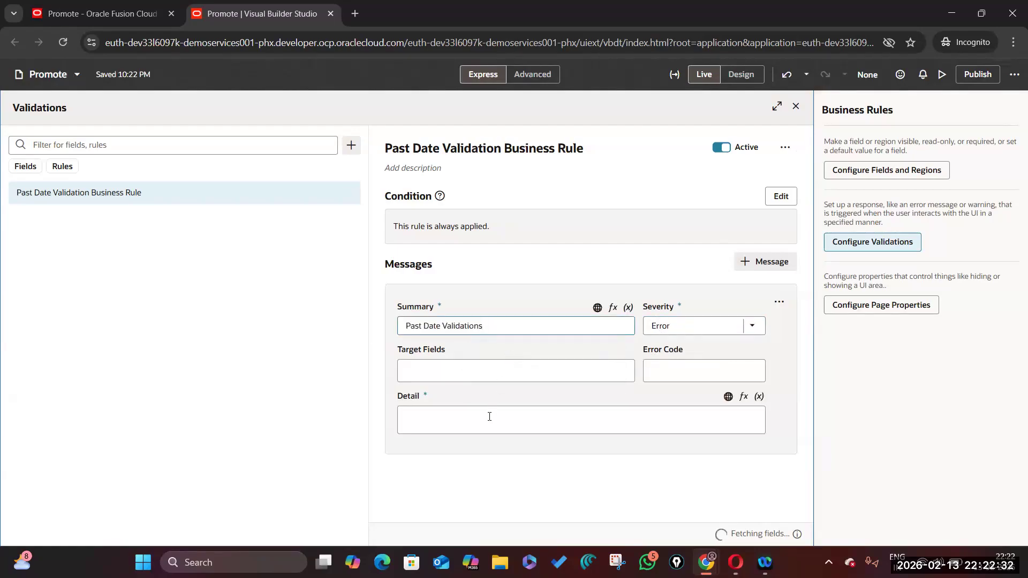
Step: Set the message detail to "Past Date will not be allow based on Organization rules" and its target field to ActionDate
{"action": "left_click", "coordinate": [489, 415]}
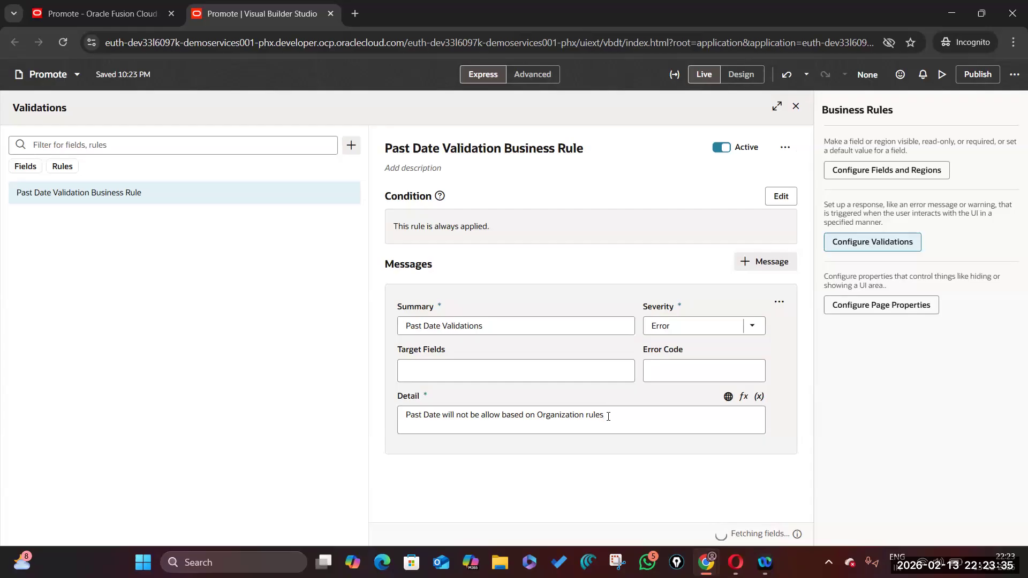
{"action": "left_click", "coordinate": [629, 412]}
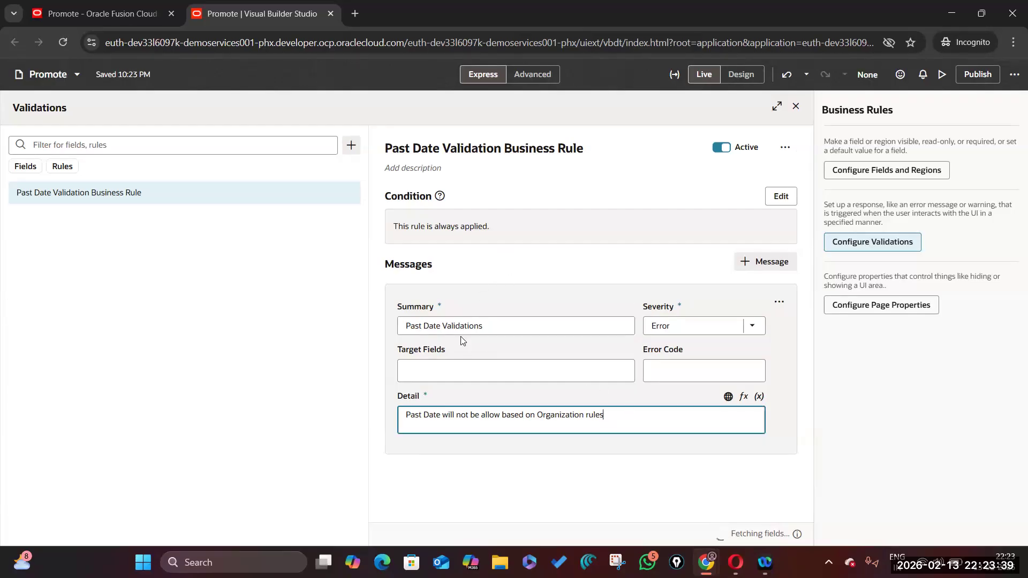
{"action": "left_click", "coordinate": [468, 372]}
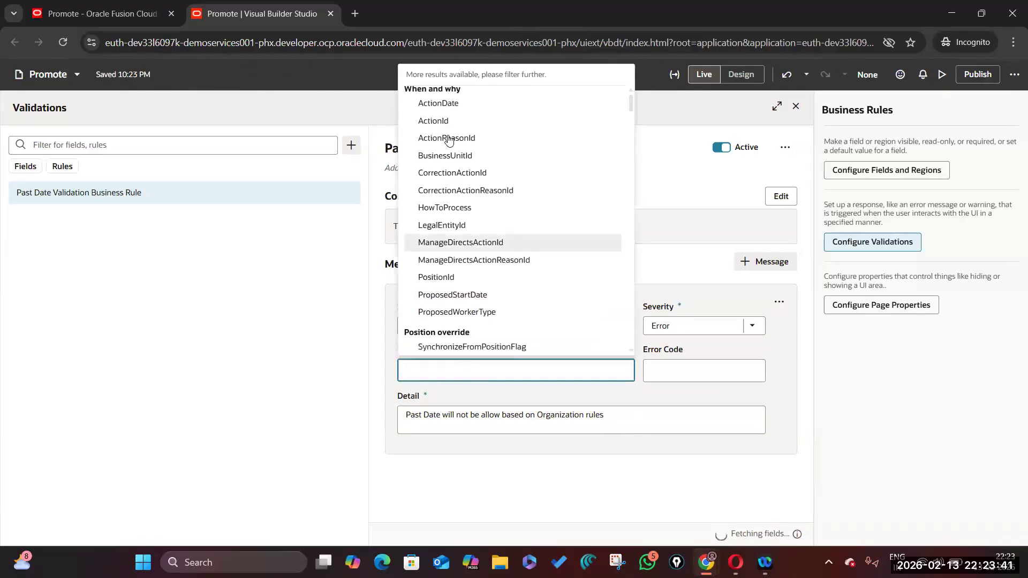
{"action": "left_click", "coordinate": [458, 104]}
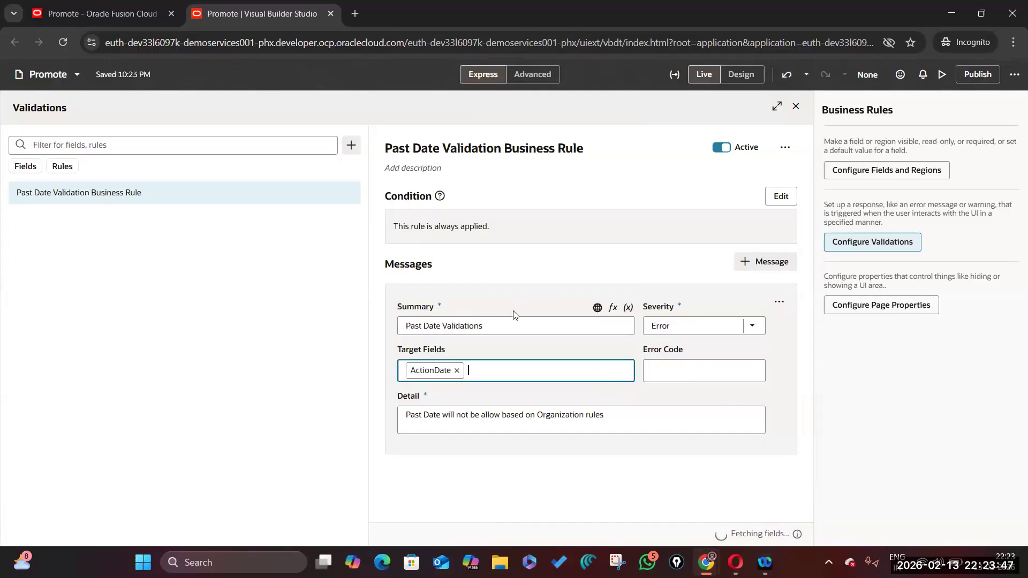
Step: Set the message's error code to PDV
{"action": "left_click", "coordinate": [646, 371]}
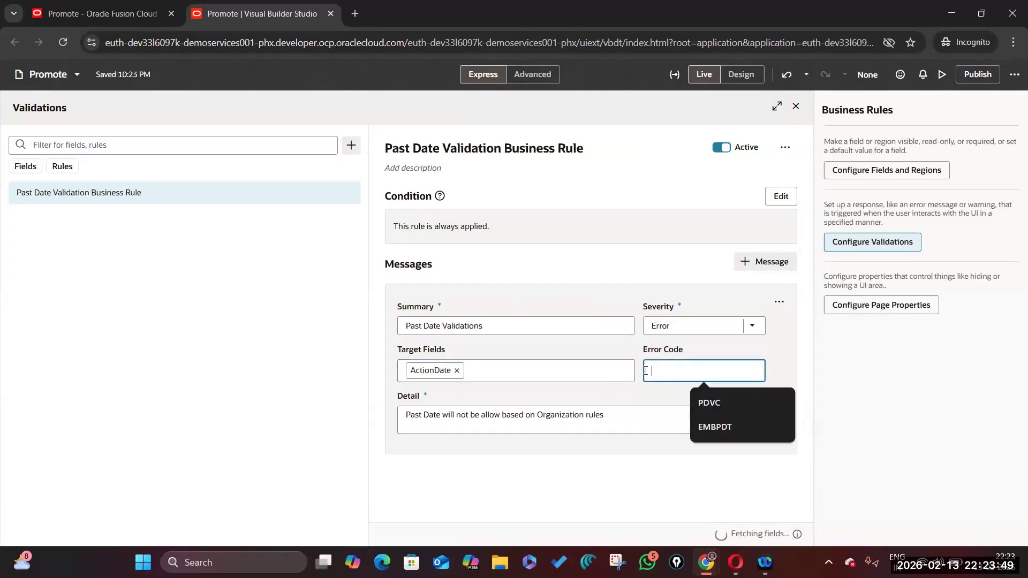
{"action": "type", "text": "pDV"}
{"action": "key", "text": "BackSpace"}
{"action": "key", "text": "BackSpace"}
{"action": "key", "text": "BackSpace"}
{"action": "type", "text": "PDV"}
Step: Define the rule's condition as an advanced code expression returning true if the employmentWhenAndWhy ActionDate is earlier than the current date, otherwise false
{"action": "left_click", "coordinate": [781, 202]}
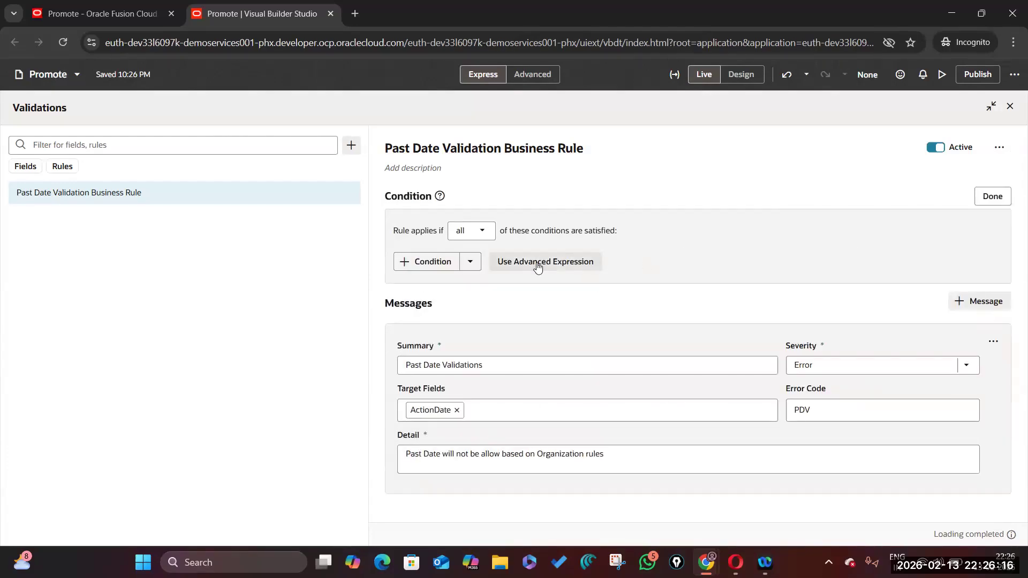
{"action": "left_click", "coordinate": [538, 264]}
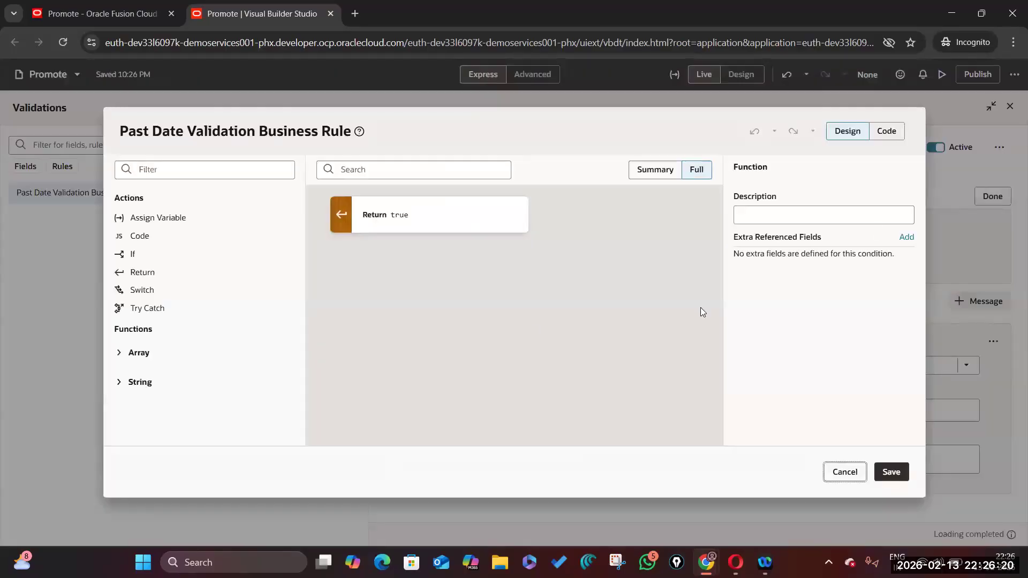
{"action": "left_click", "coordinate": [889, 133]}
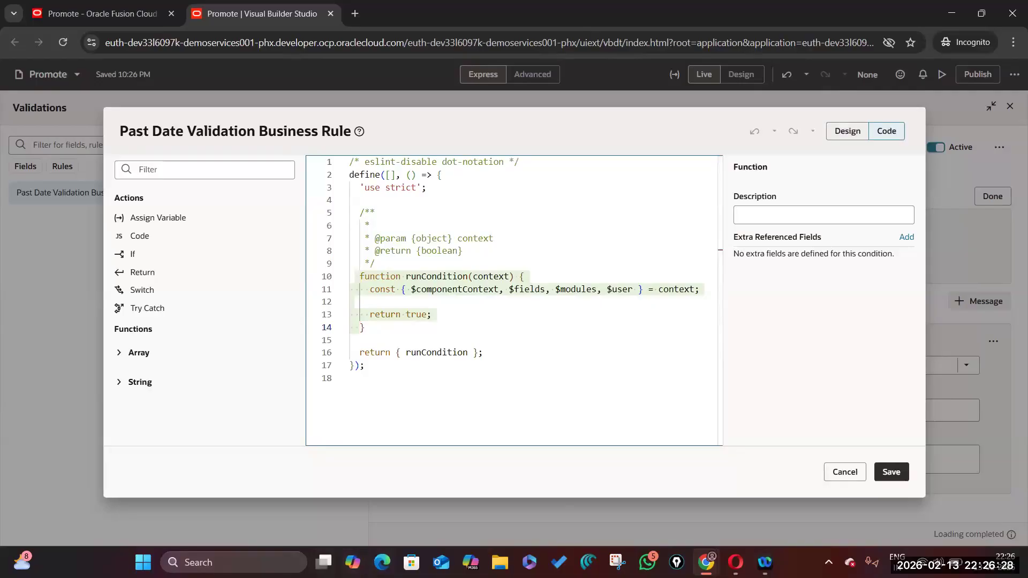
{"action": "key", "text": "super"}
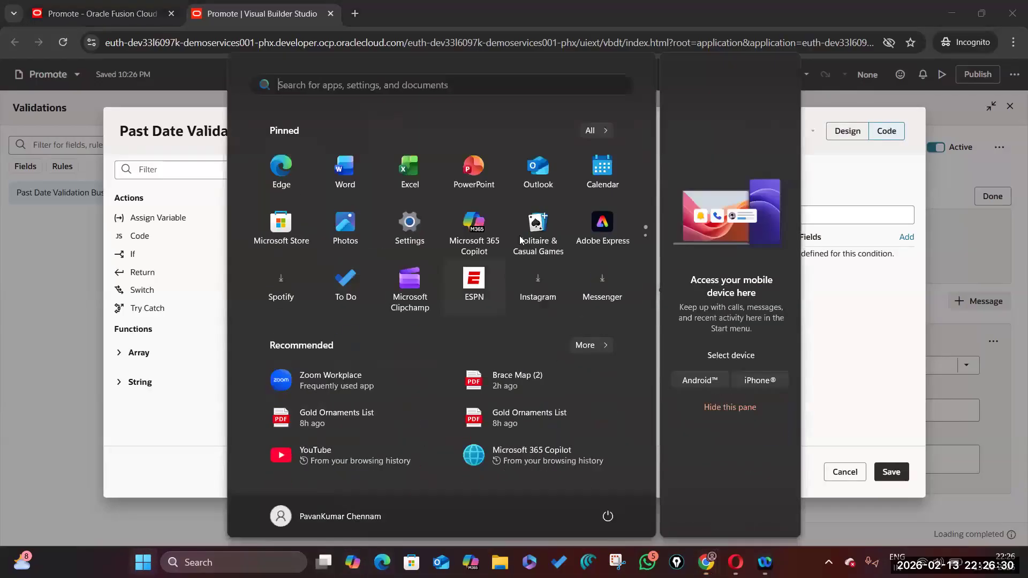
{"action": "scroll", "coordinate": [455, 240], "scroll_direction": "down", "scroll_amount": 1}
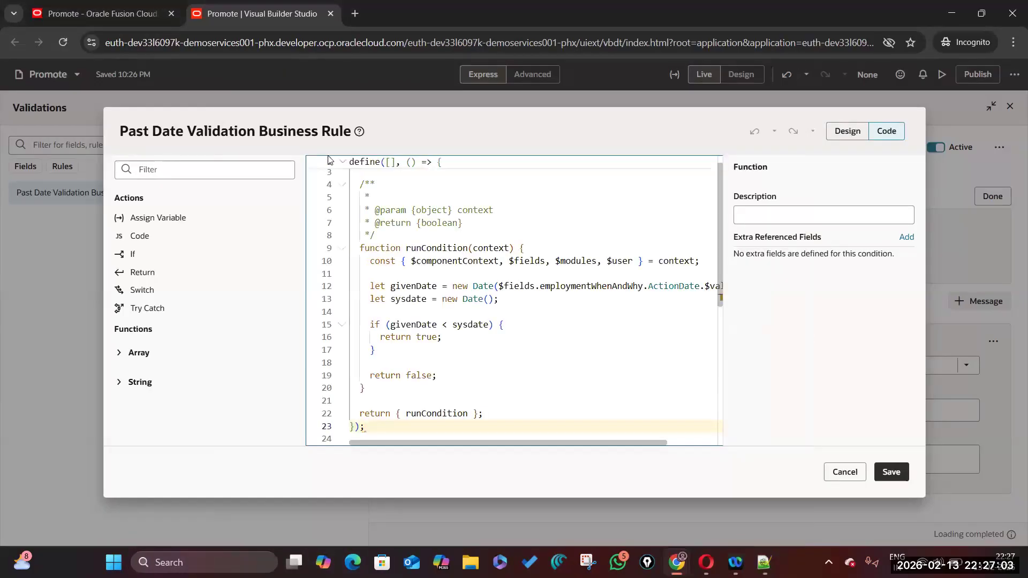
{"action": "scroll", "coordinate": [448, 225], "scroll_direction": "up", "scroll_amount": 1}
{"action": "scroll", "coordinate": [471, 241], "scroll_direction": "down", "scroll_amount": 3}
{"action": "scroll", "coordinate": [489, 252], "scroll_direction": "up", "scroll_amount": 3}
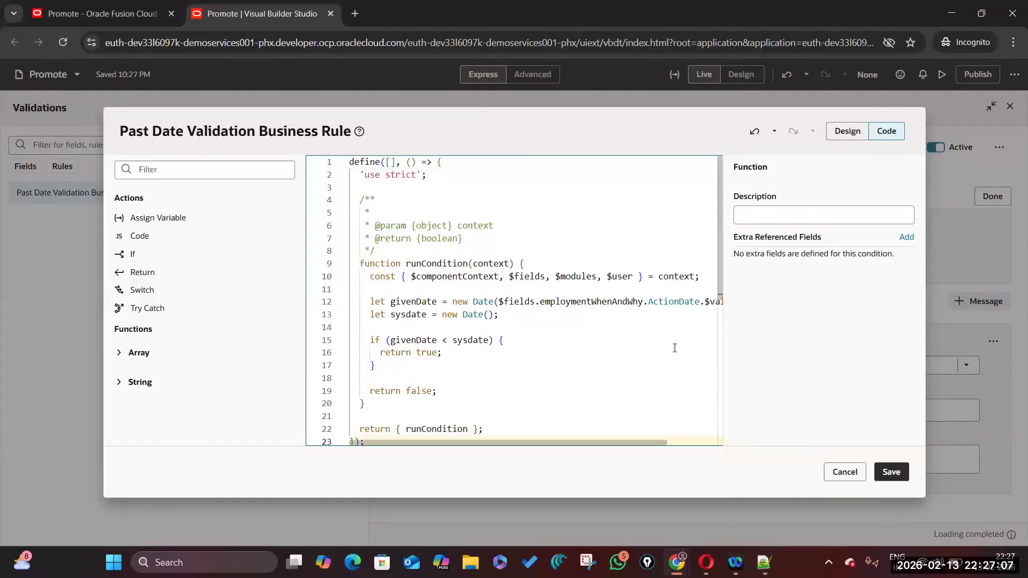
{"action": "left_click_drag", "start_coordinate": [648, 443], "coordinate": [654, 442]}
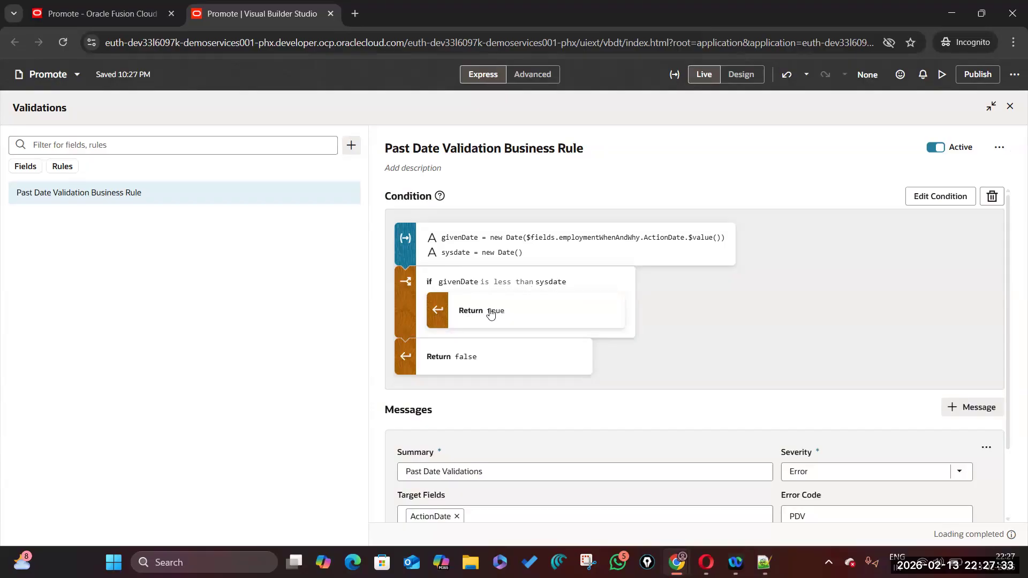
Step: Review the rule's date condition and message settings against the start date field on the Promote page
{"action": "scroll", "coordinate": [695, 394], "scroll_direction": "down", "scroll_amount": 2}
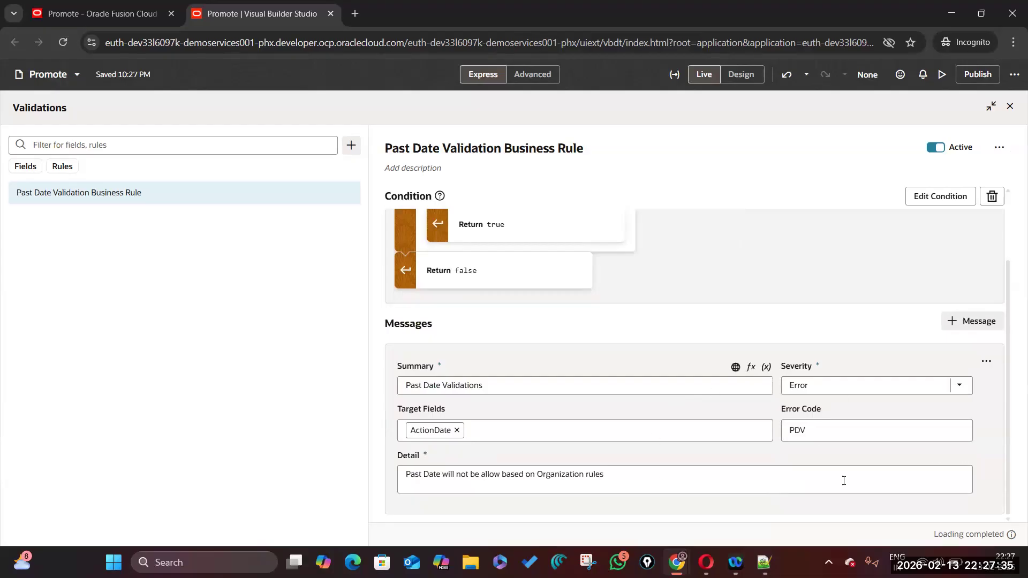
{"action": "scroll", "coordinate": [791, 439], "scroll_direction": "up", "scroll_amount": 2}
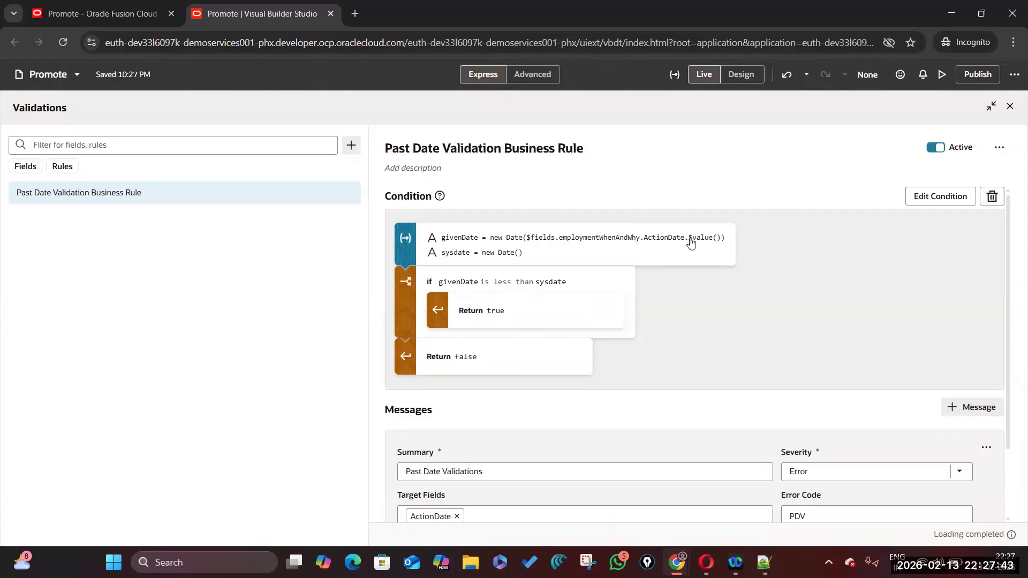
{"action": "left_click", "coordinate": [121, 21]}
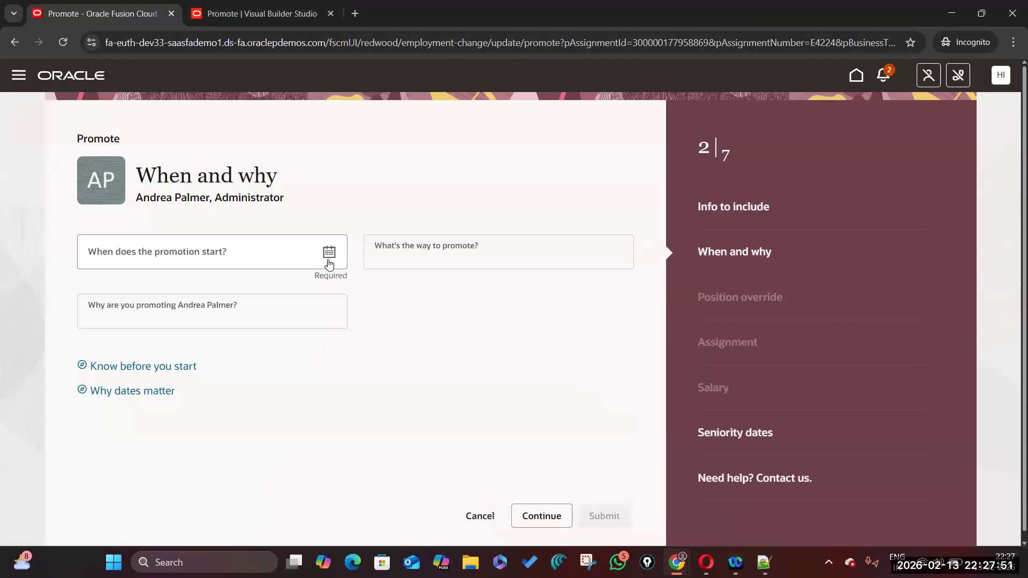
{"action": "left_click", "coordinate": [278, 15]}
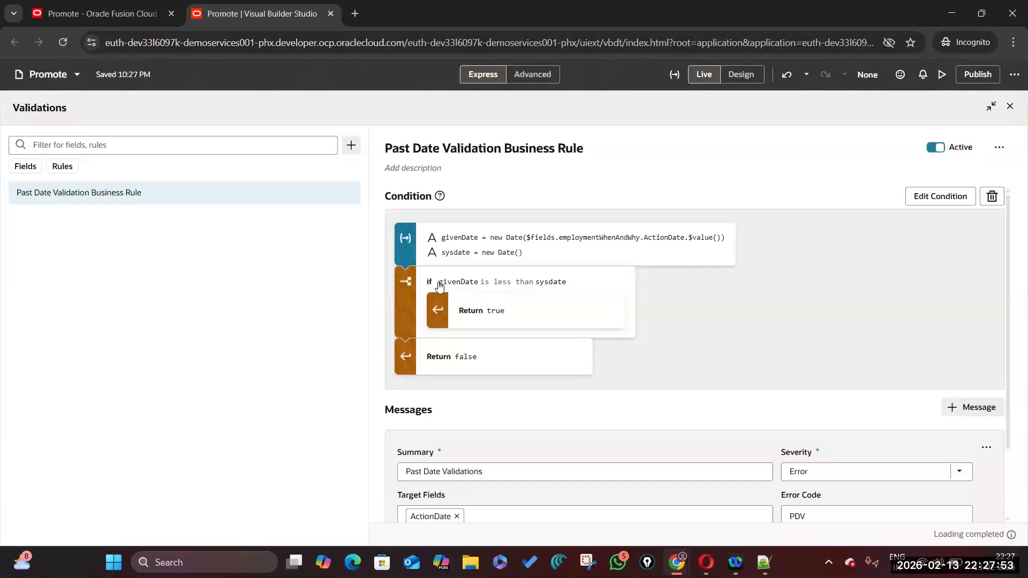
{"action": "scroll", "coordinate": [410, 341], "scroll_direction": "down", "scroll_amount": 1}
{"action": "scroll", "coordinate": [410, 342], "scroll_direction": "down", "scroll_amount": 1}
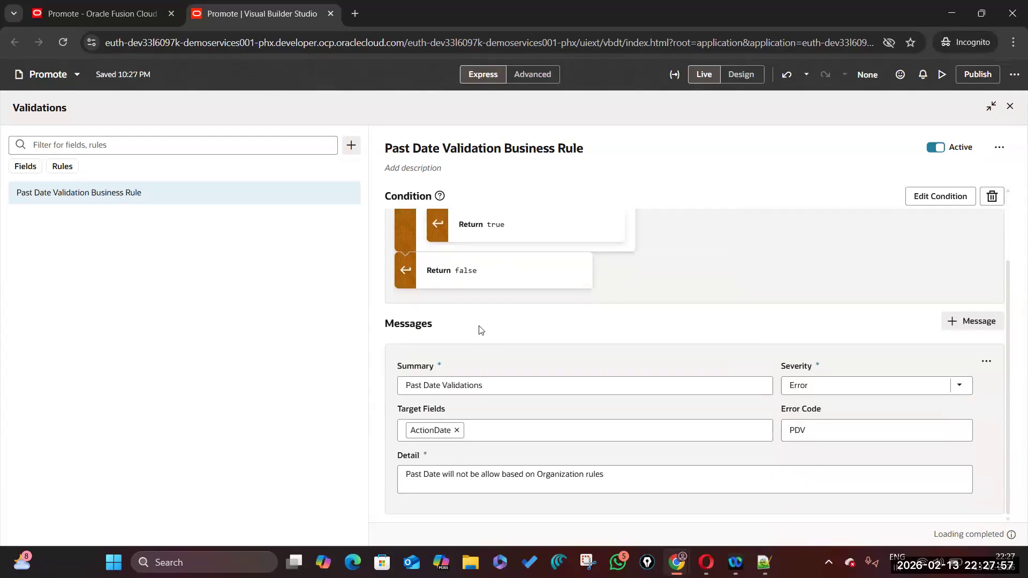
{"action": "scroll", "coordinate": [450, 319], "scroll_direction": "up", "scroll_amount": 2}
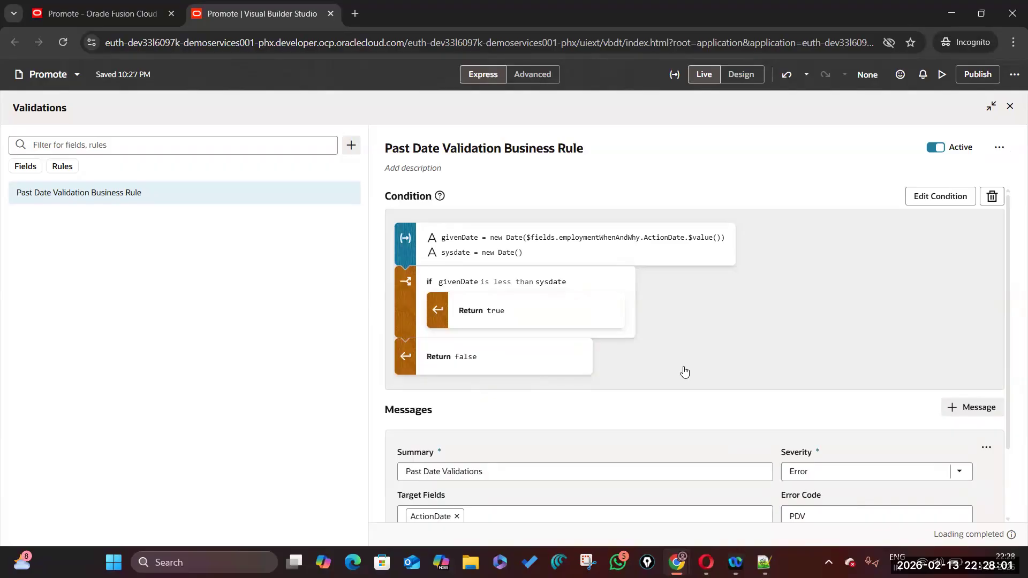
Step: Preview the Promote page, include Salary in the promotion, and continue to the When and why section
{"action": "left_click", "coordinate": [942, 76]}
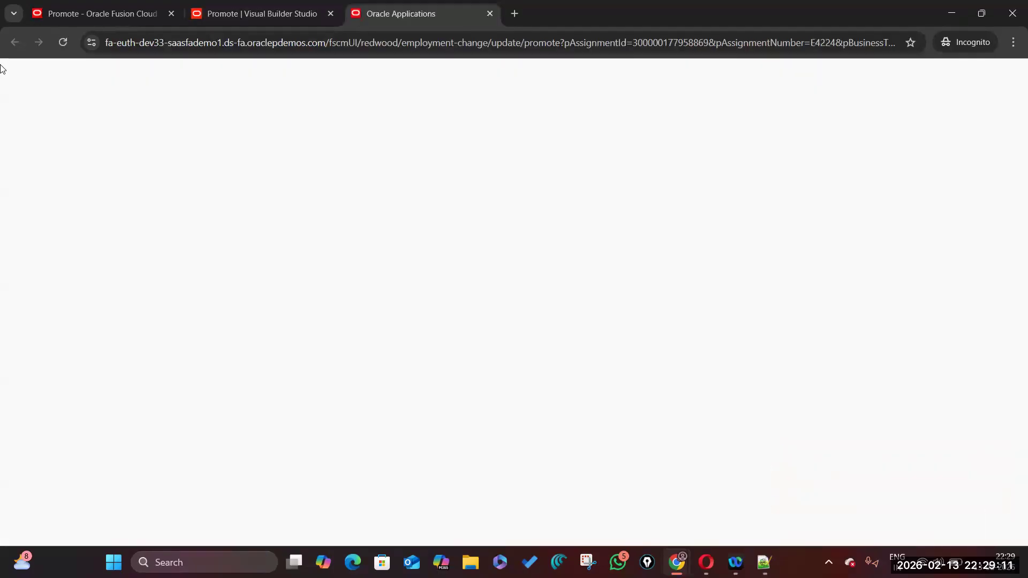
{"action": "left_click", "coordinate": [64, 42]}
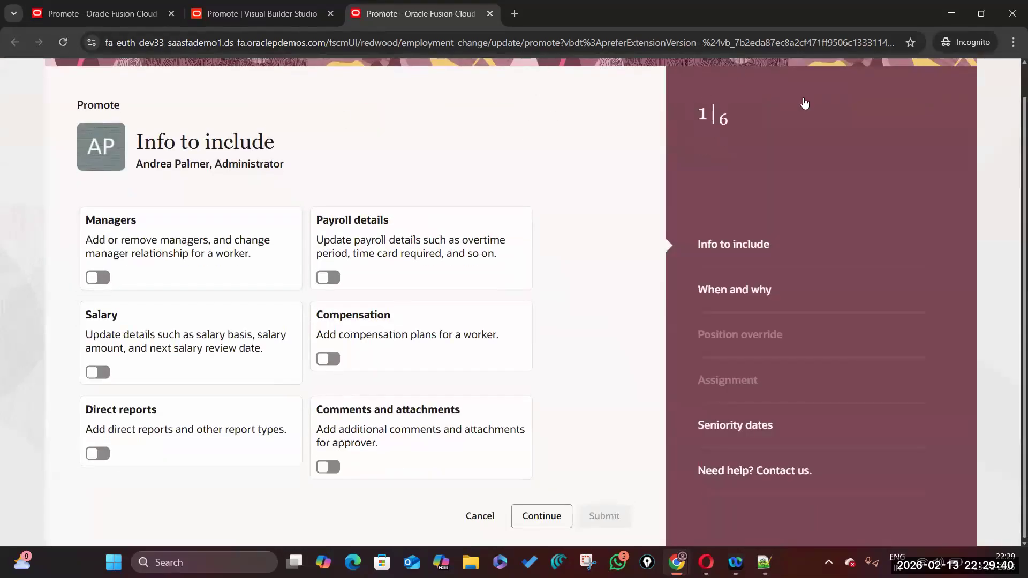
{"action": "left_click", "coordinate": [98, 372]}
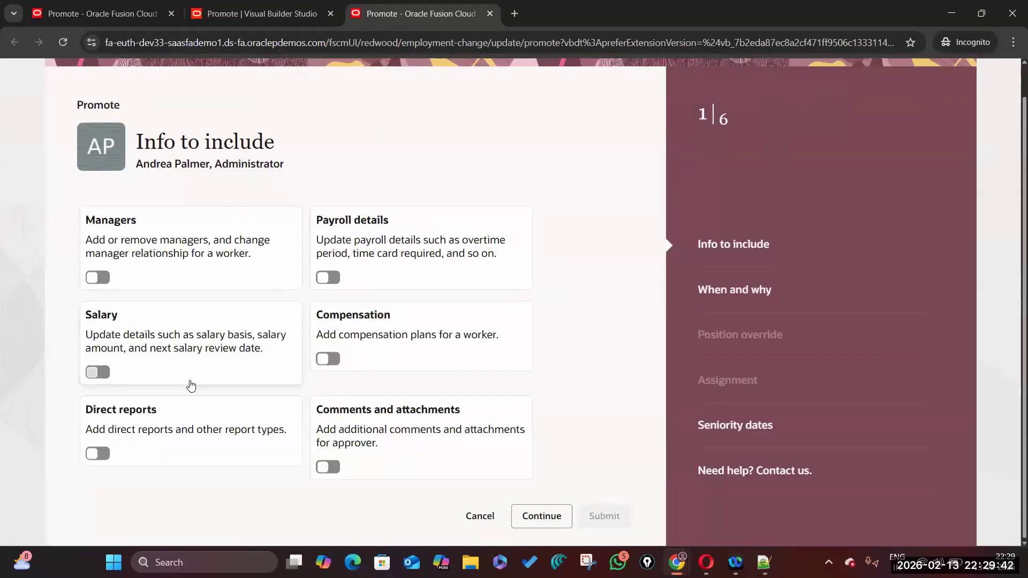
{"action": "left_click", "coordinate": [549, 516]}
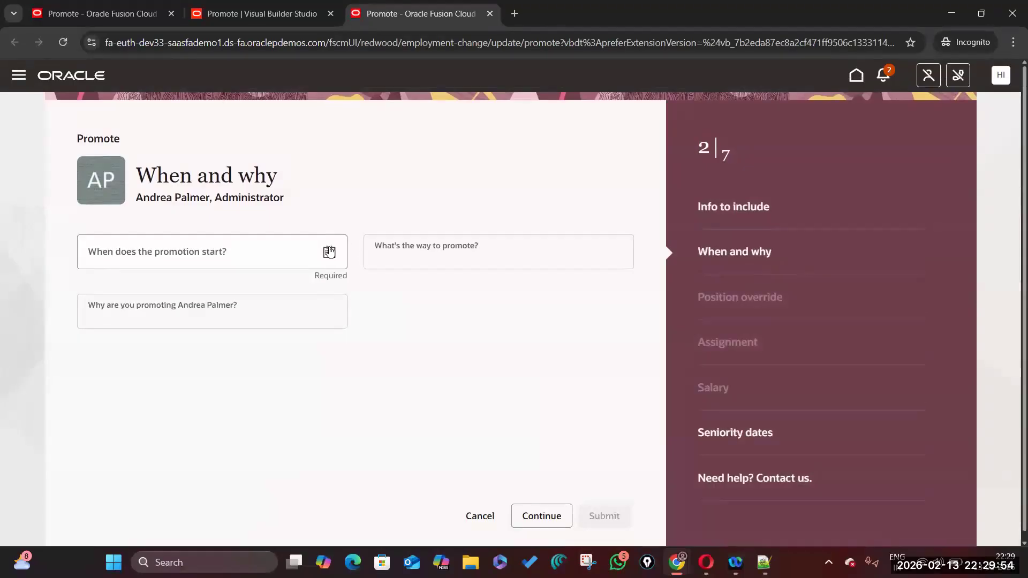
Step: Set the promotion start date to 2/2/26 and compare the field's validation text with the message detail in the rule
{"action": "left_click", "coordinate": [330, 252]}
{"action": "left_click", "coordinate": [134, 338]}
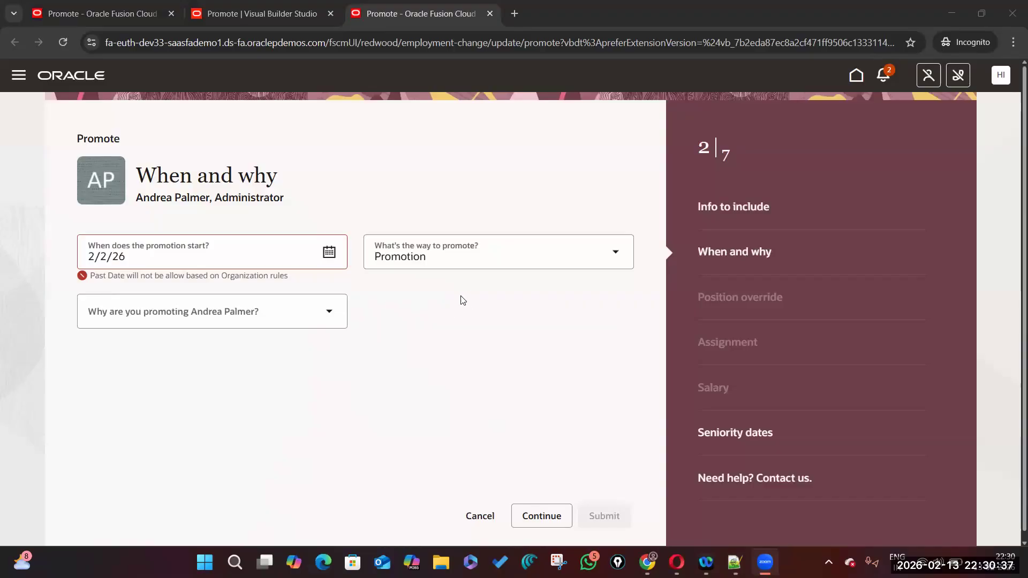
{"action": "left_click", "coordinate": [256, 15]}
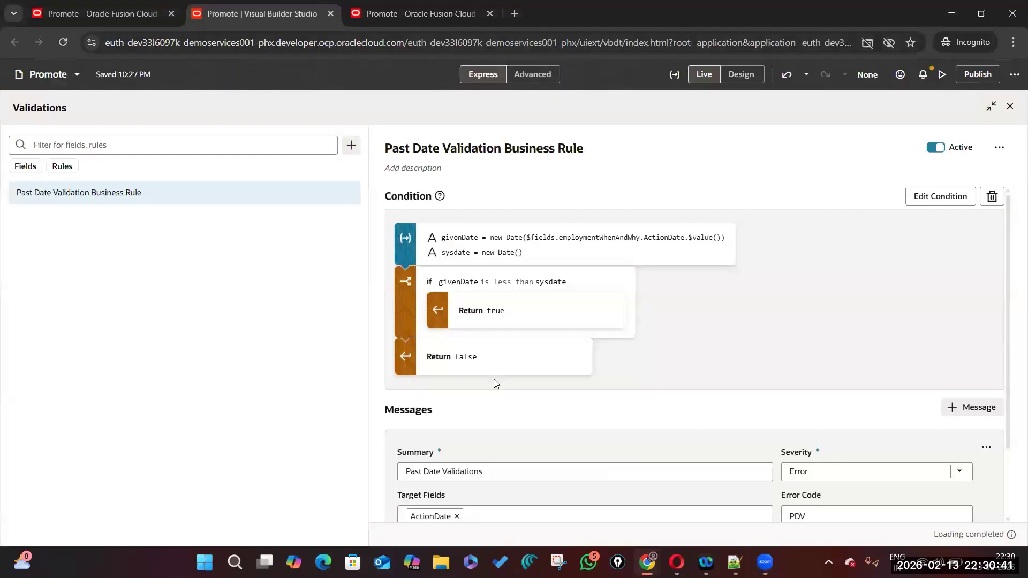
{"action": "scroll", "coordinate": [408, 471], "scroll_direction": "down", "scroll_amount": 2}
{"action": "left_click_drag", "start_coordinate": [407, 471], "coordinate": [599, 470]}
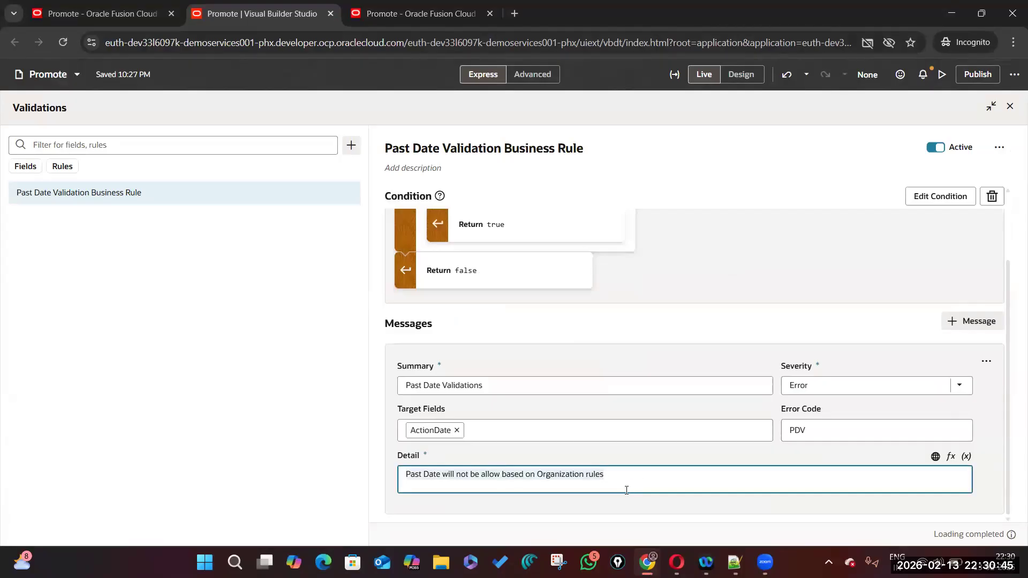
{"action": "key", "text": "ctrl+Tab"}
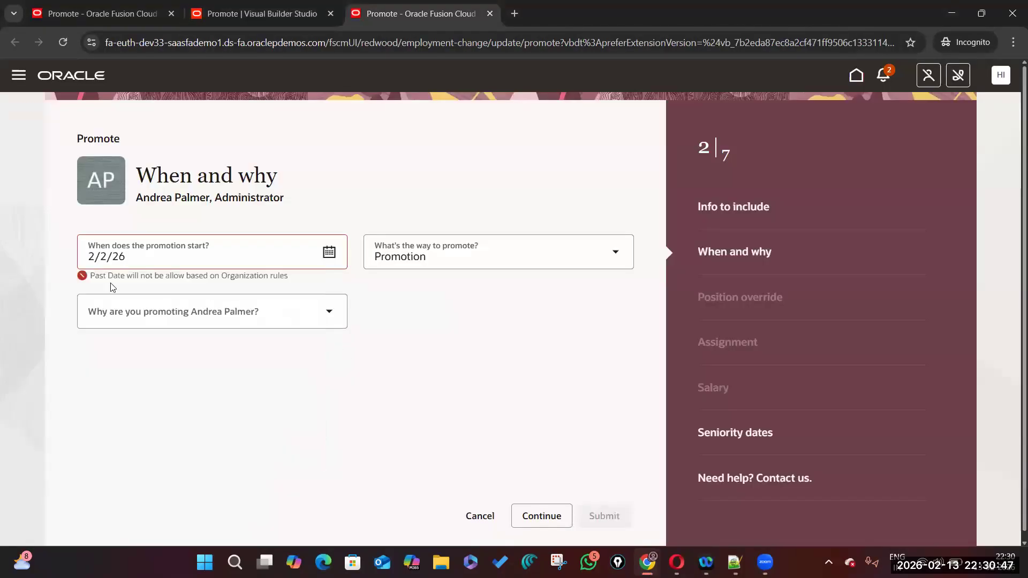
Step: Set the promotion start date to 3/2/26 with Performance as the reason, and continue to the Assignment section
{"action": "left_click", "coordinate": [329, 253]}
{"action": "left_click", "coordinate": [299, 292]}
{"action": "left_click", "coordinate": [134, 340]}
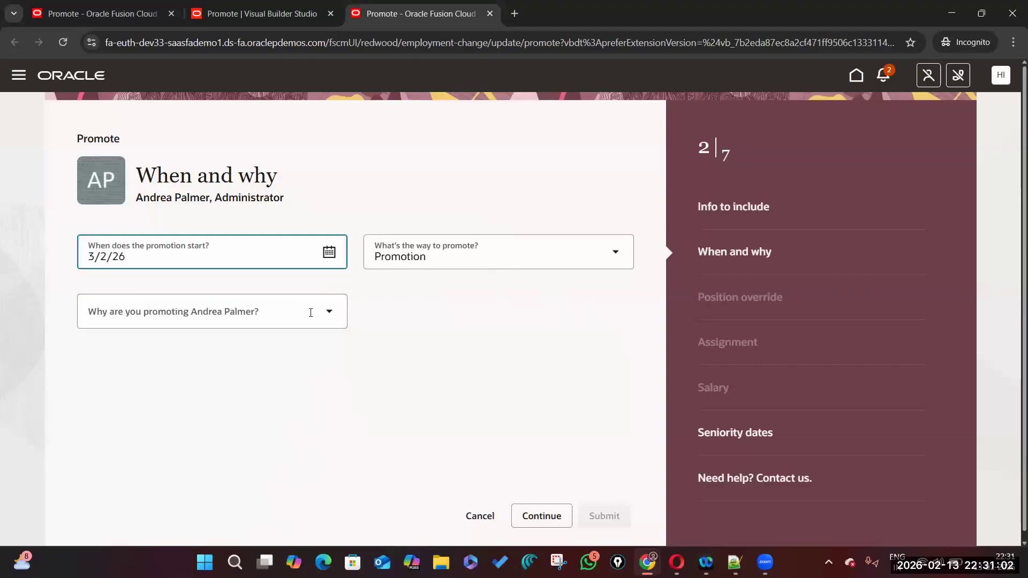
{"action": "left_click", "coordinate": [330, 313]}
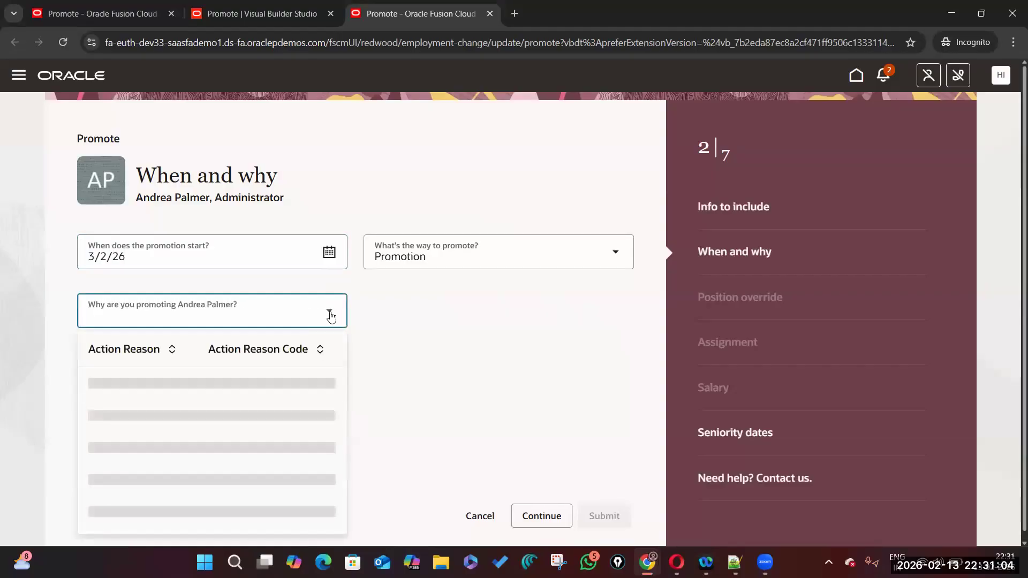
{"action": "left_click", "coordinate": [188, 416]}
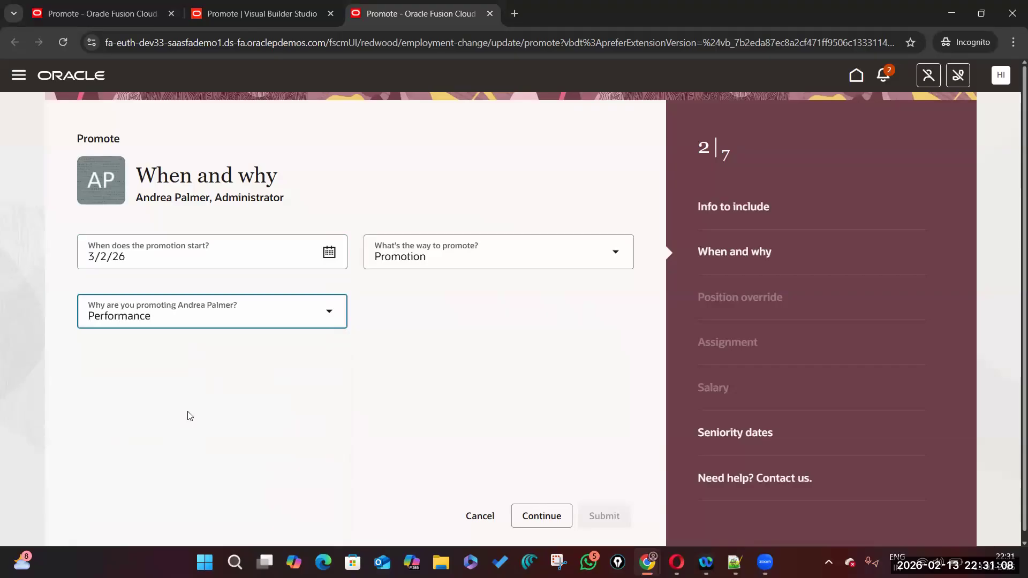
{"action": "left_click", "coordinate": [528, 517]}
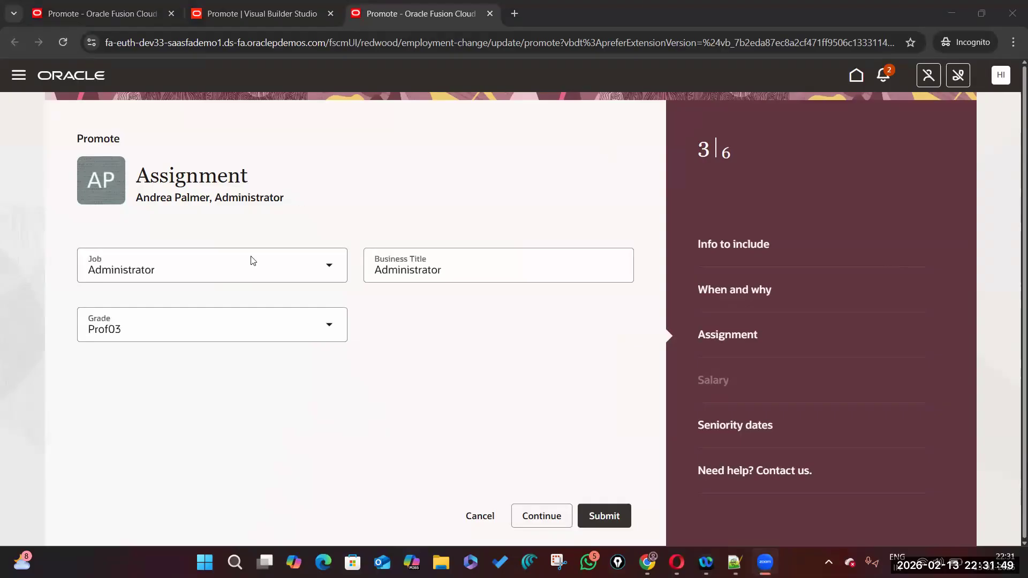
Step: Go through to the Salary section, return to When and why, and set the promotion start date to 2/2/26
{"action": "left_click", "coordinate": [489, 523]}
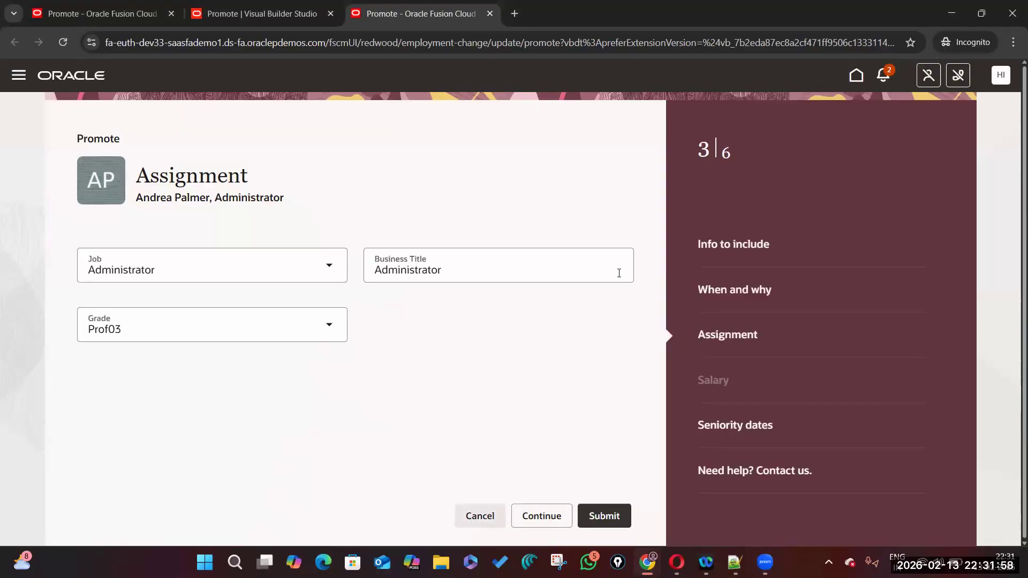
{"action": "left_click", "coordinate": [806, 293]}
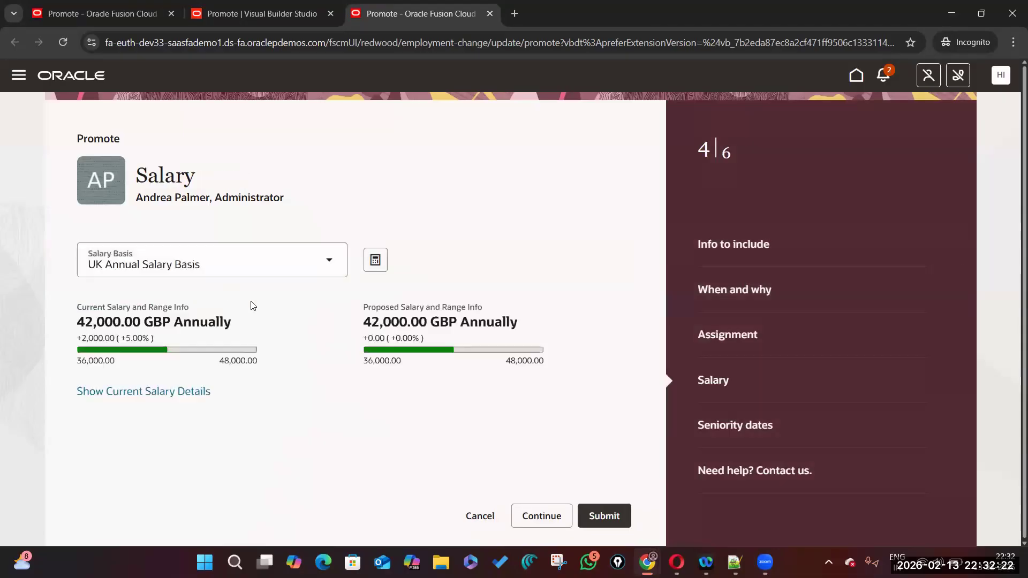
{"action": "left_click", "coordinate": [711, 298]}
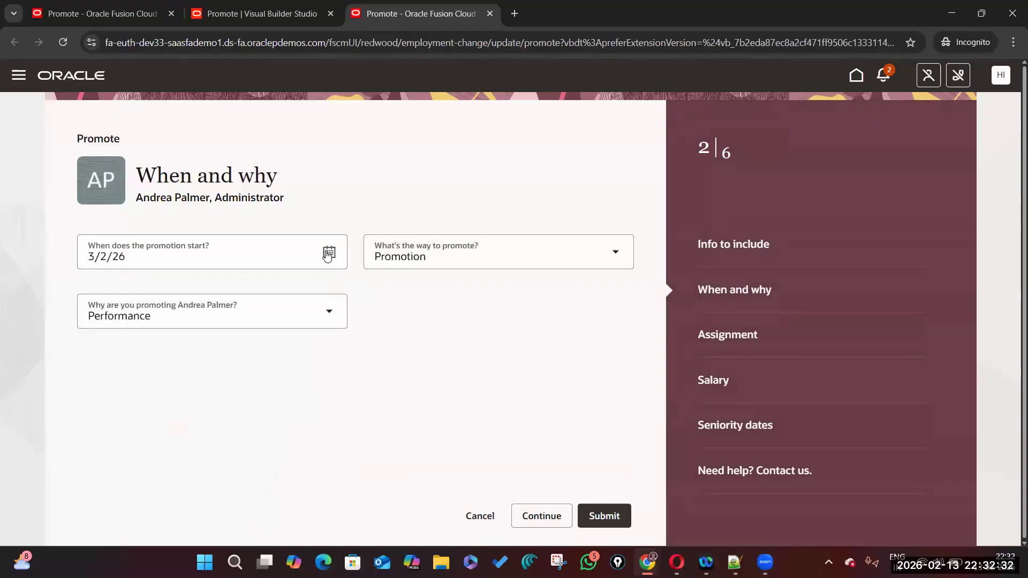
{"action": "left_click", "coordinate": [328, 253]}
{"action": "left_click", "coordinate": [100, 292]}
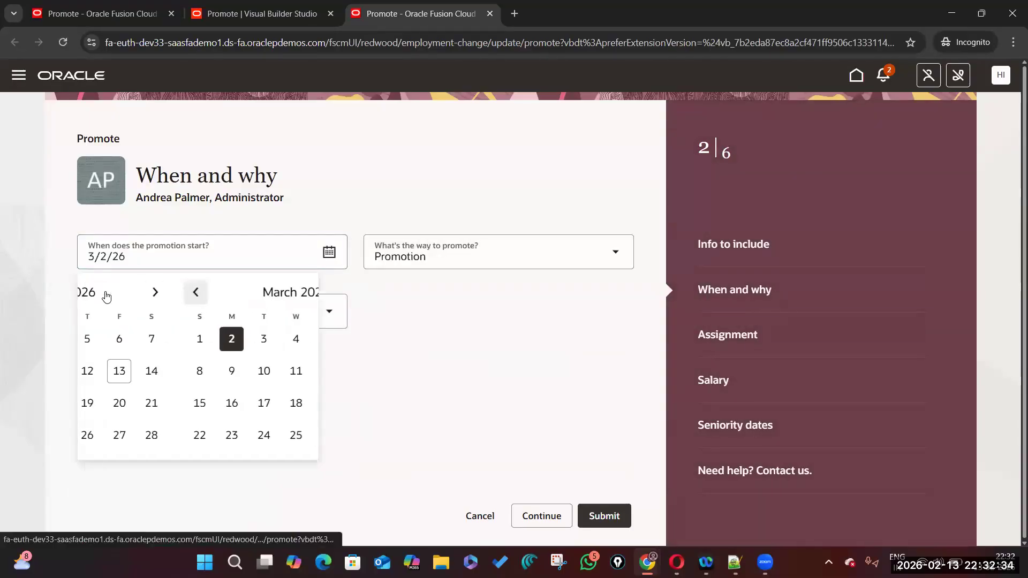
{"action": "left_click", "coordinate": [134, 339]}
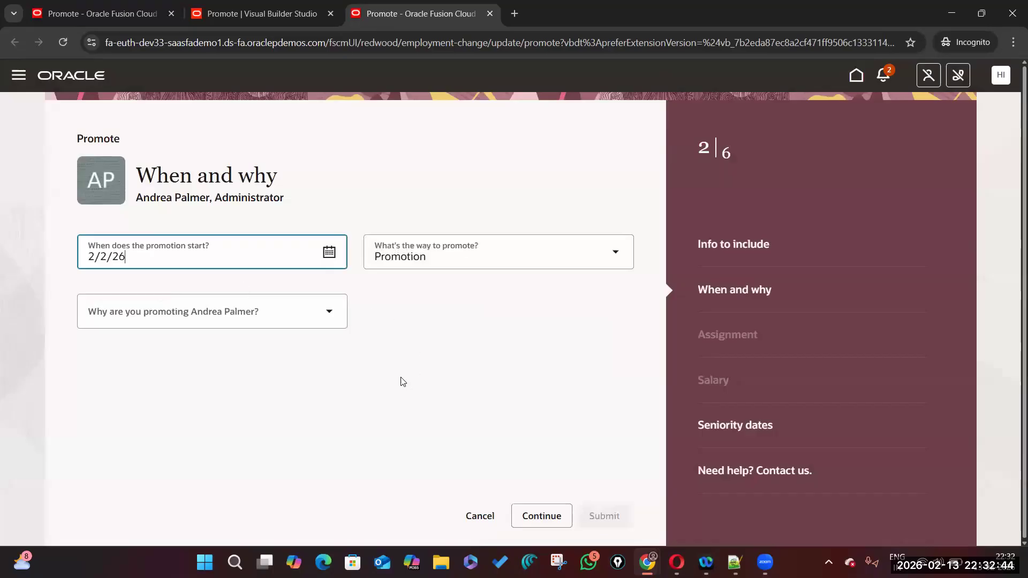
Step: Dismiss the notice about updated attributes and try to continue from When and why with the past start date
{"action": "left_click", "coordinate": [393, 362]}
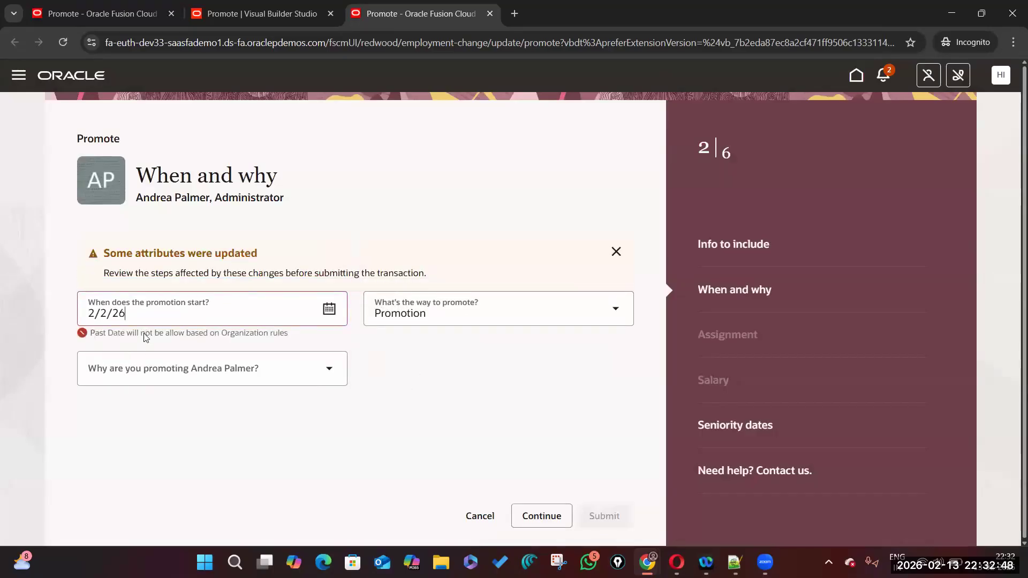
{"action": "left_click", "coordinate": [616, 253]}
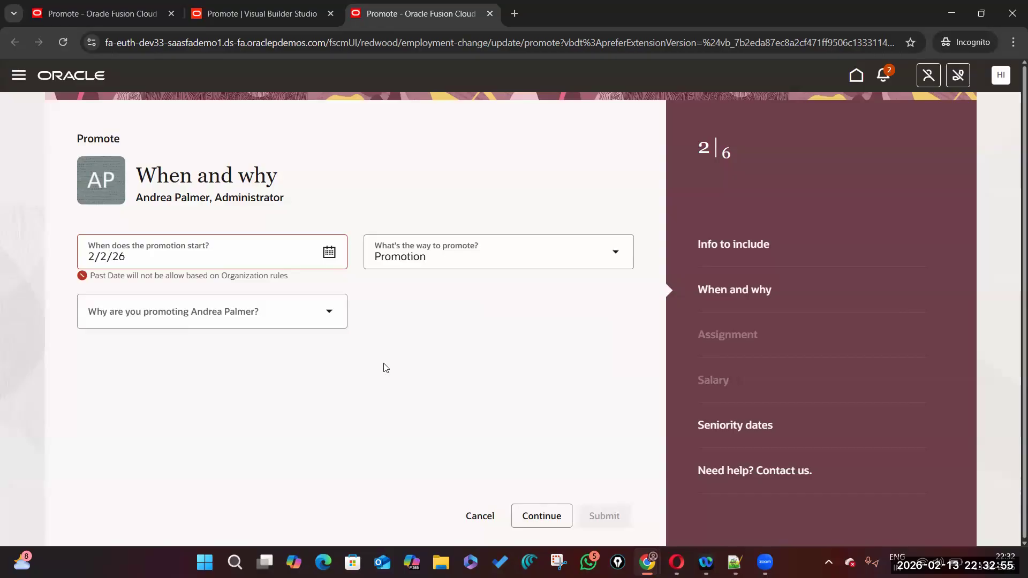
{"action": "left_click", "coordinate": [547, 517]}
{"action": "left_click", "coordinate": [542, 522]}
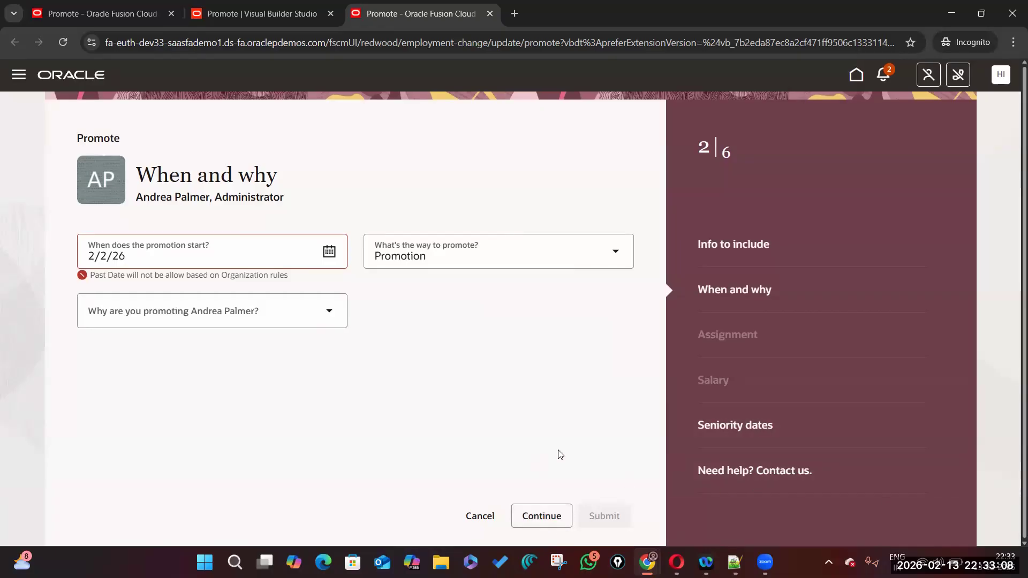
{"action": "left_click", "coordinate": [548, 521]}
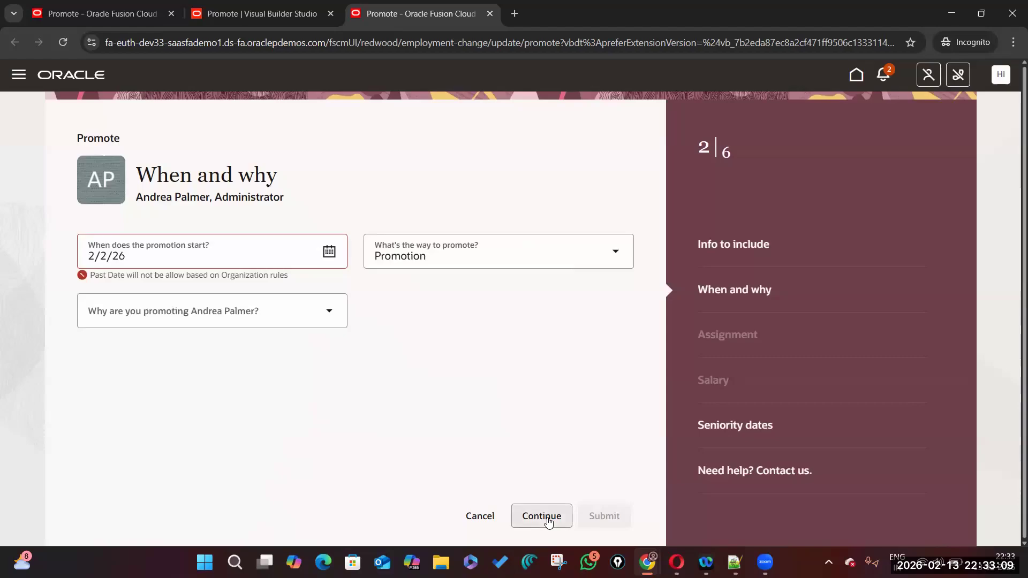
{"action": "left_click", "coordinate": [547, 521]}
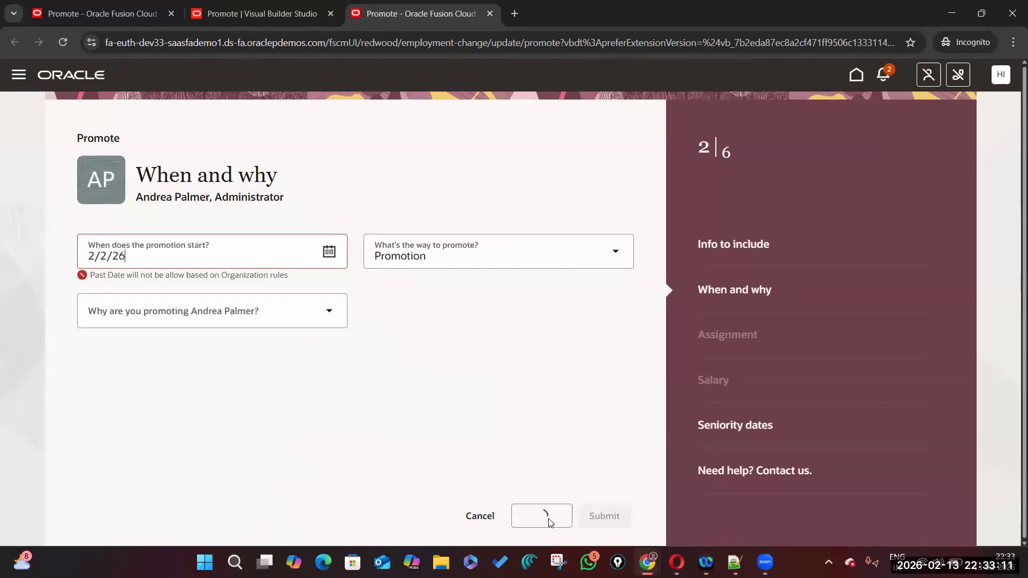
{"action": "left_click", "coordinate": [548, 521]}
{"action": "left_click", "coordinate": [546, 519]}
{"action": "left_click", "coordinate": [555, 520]}
{"action": "left_click", "coordinate": [542, 516]}
Step: Review the condition and message of the Past Date Validation Business Rule in Visual Builder Studio
{"action": "left_click", "coordinate": [283, 13]}
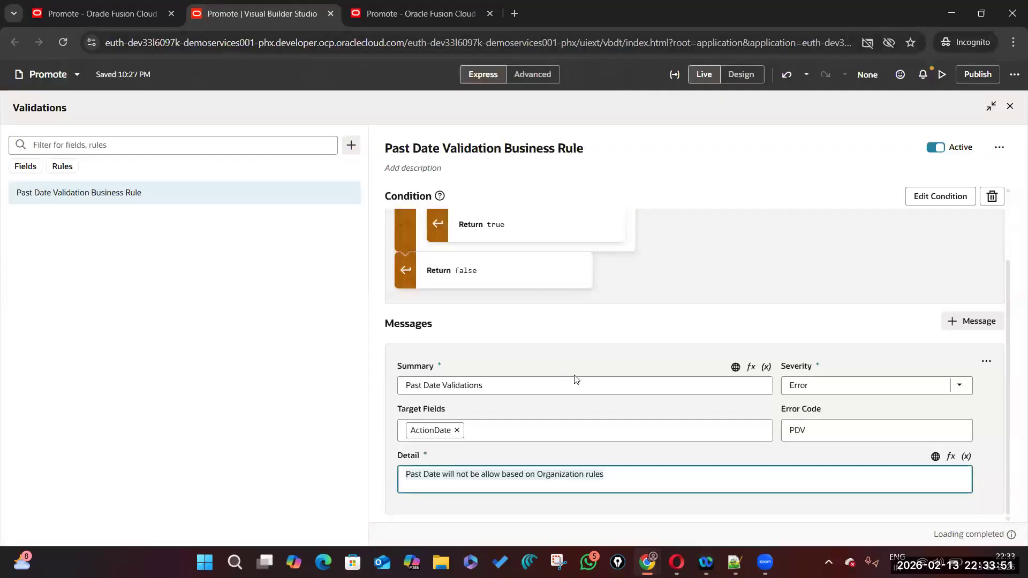
{"action": "scroll", "coordinate": [575, 379], "scroll_direction": "up", "scroll_amount": 3}
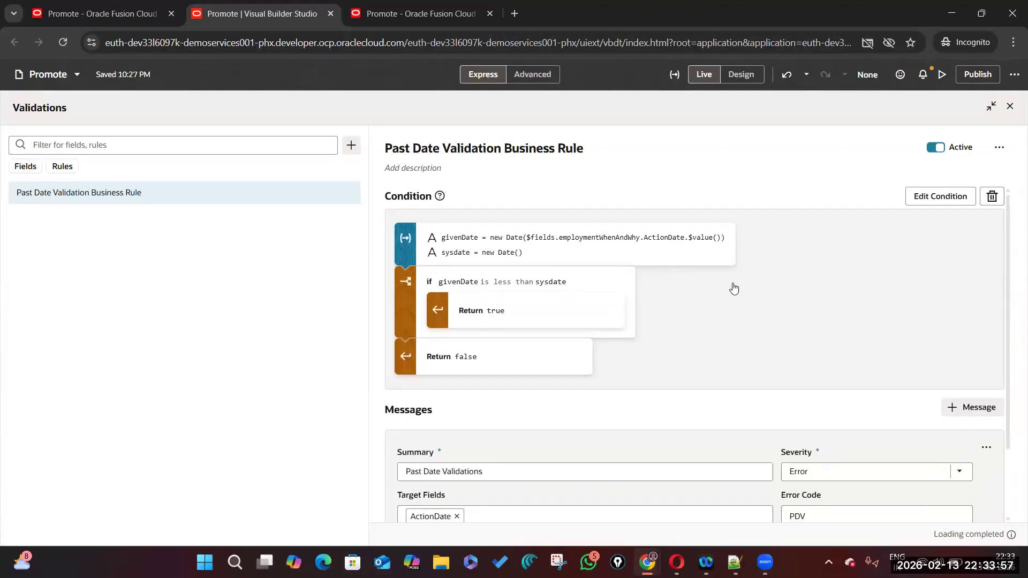
{"action": "scroll", "coordinate": [760, 381], "scroll_direction": "down", "scroll_amount": 2}
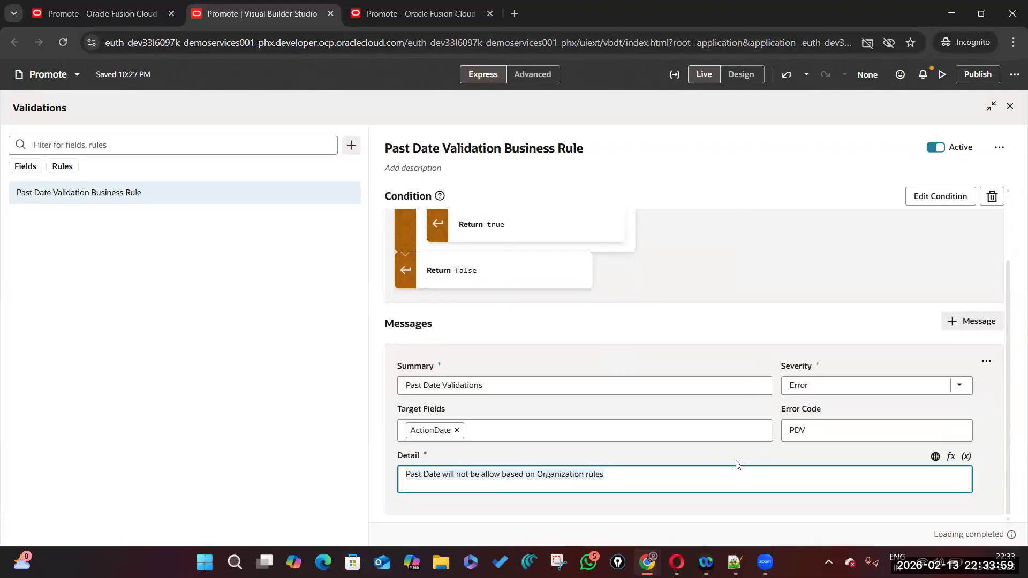
{"action": "left_click", "coordinate": [252, 261]}
{"action": "left_click", "coordinate": [260, 64]}
{"action": "scroll", "coordinate": [840, 283], "scroll_direction": "up", "scroll_amount": 2}
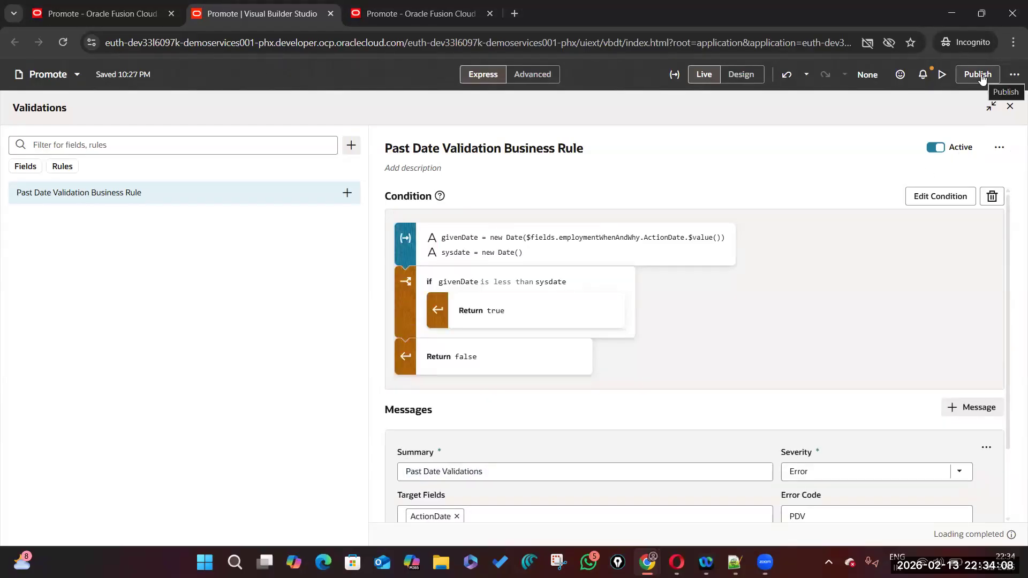
{"action": "key", "text": "ctrl+Tab"}
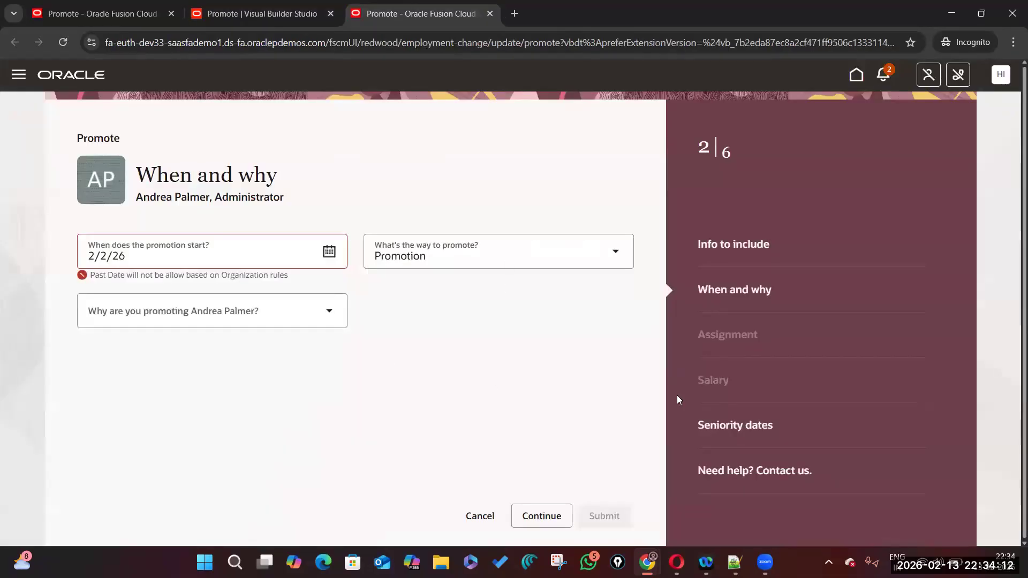
Step: Publish the Promote page changes from Visual Builder Studio and deploy the extension to the euth-dev33 environment
{"action": "left_click", "coordinate": [271, 16]}
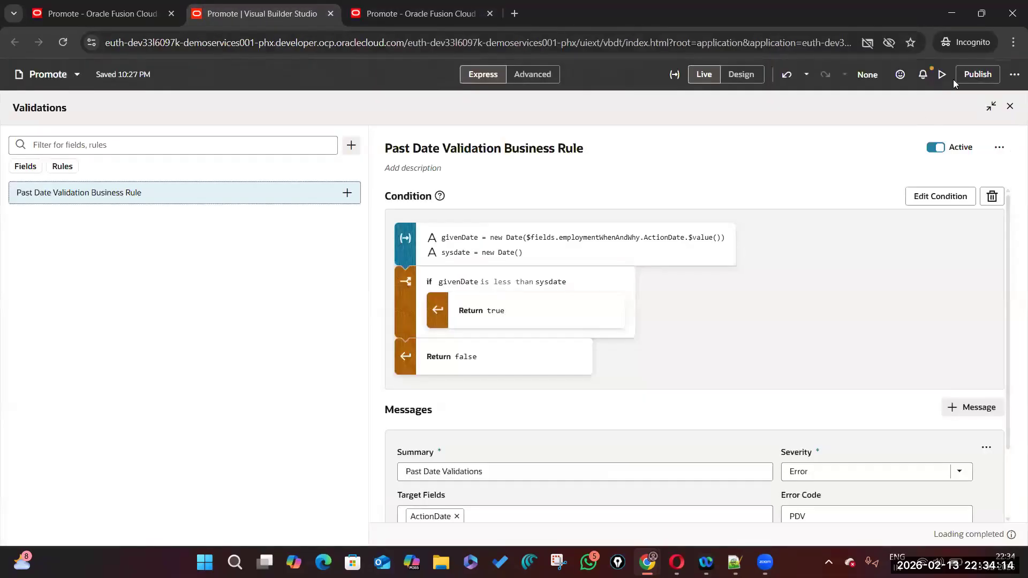
{"action": "left_click", "coordinate": [968, 79]}
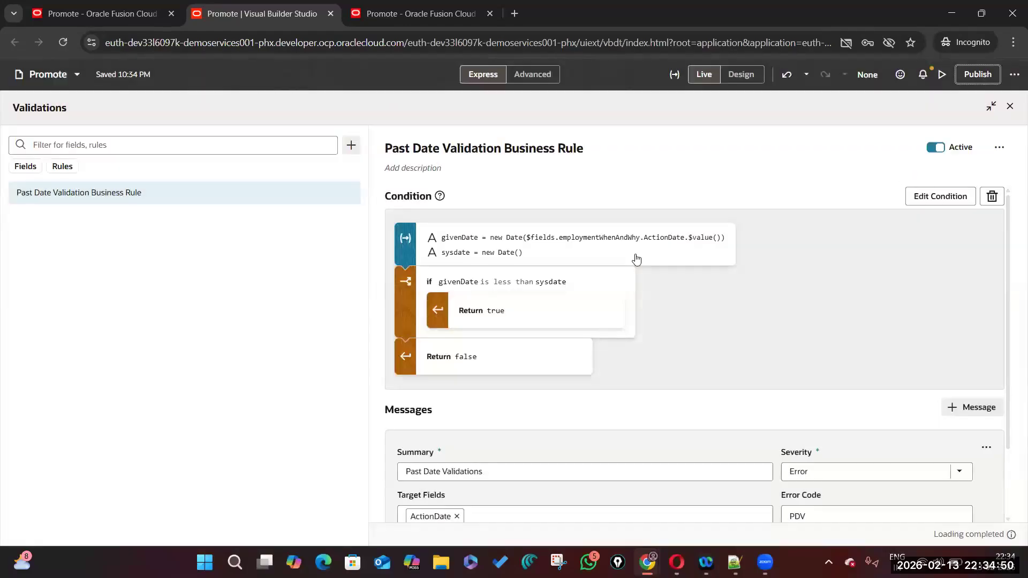
{"action": "left_click", "coordinate": [1014, 76]}
{"action": "left_click", "coordinate": [959, 119]}
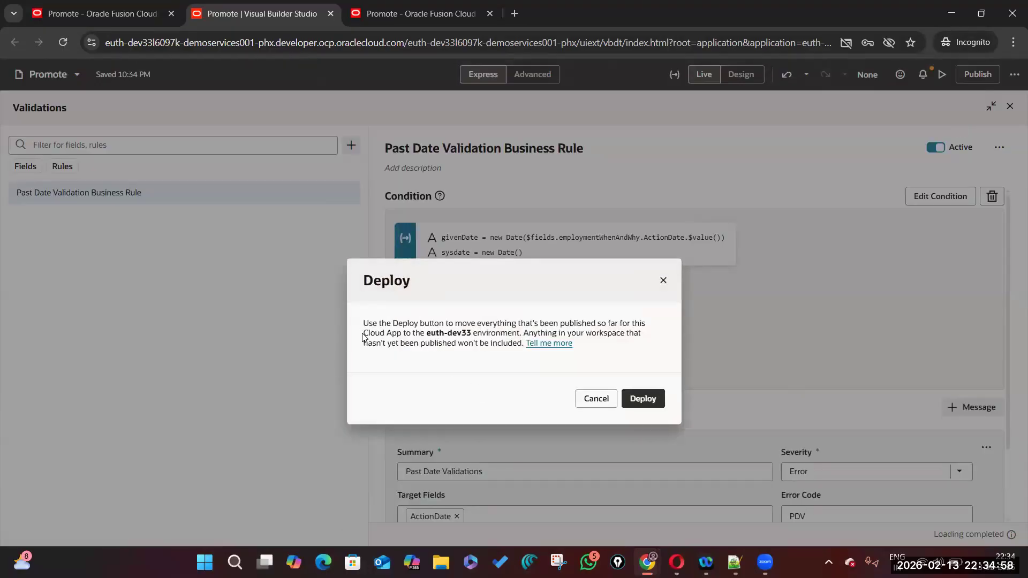
{"action": "left_click_drag", "start_coordinate": [428, 332], "coordinate": [472, 332]}
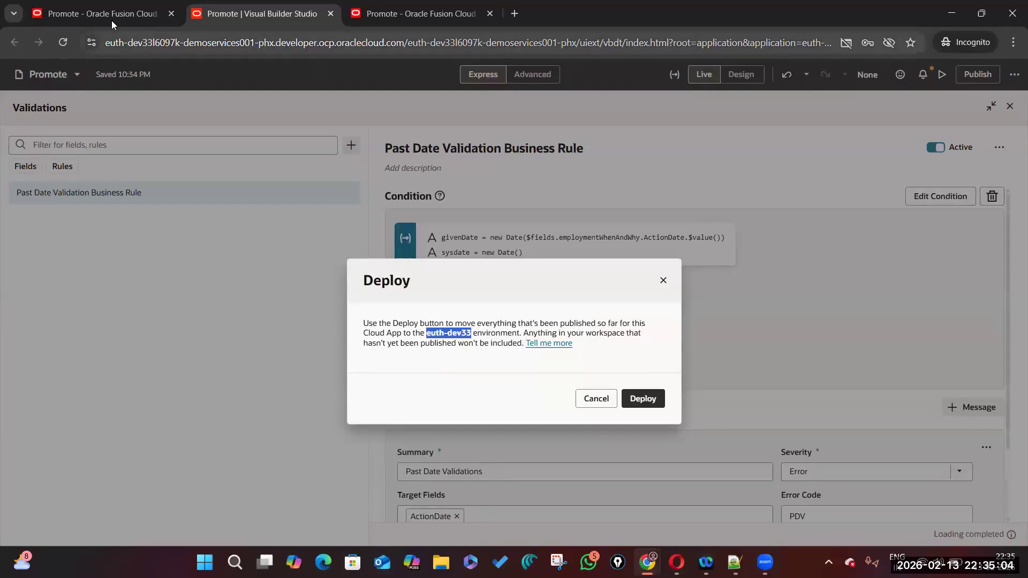
{"action": "left_click", "coordinate": [642, 398]}
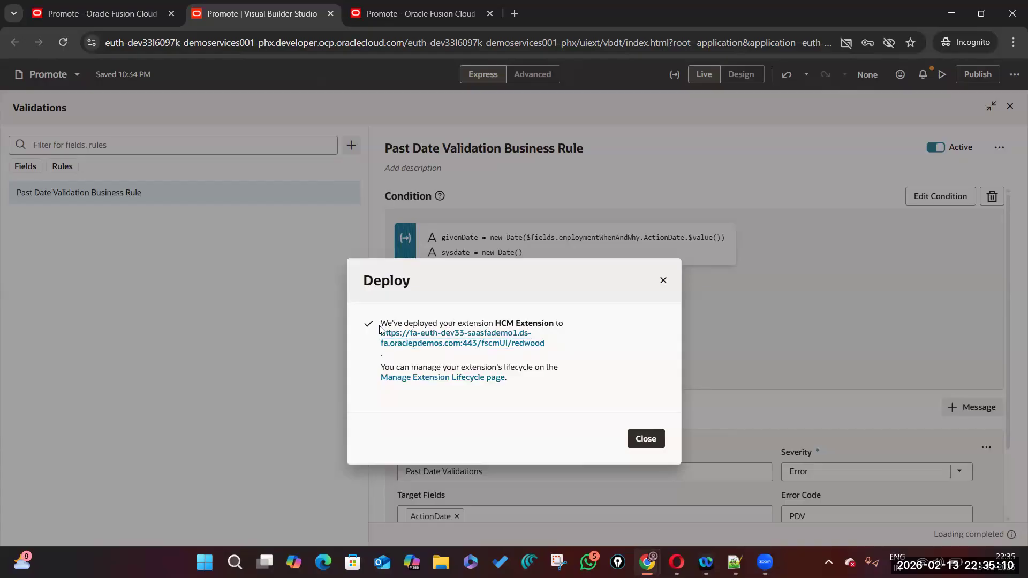
{"action": "left_click_drag", "start_coordinate": [499, 321], "coordinate": [548, 324]}
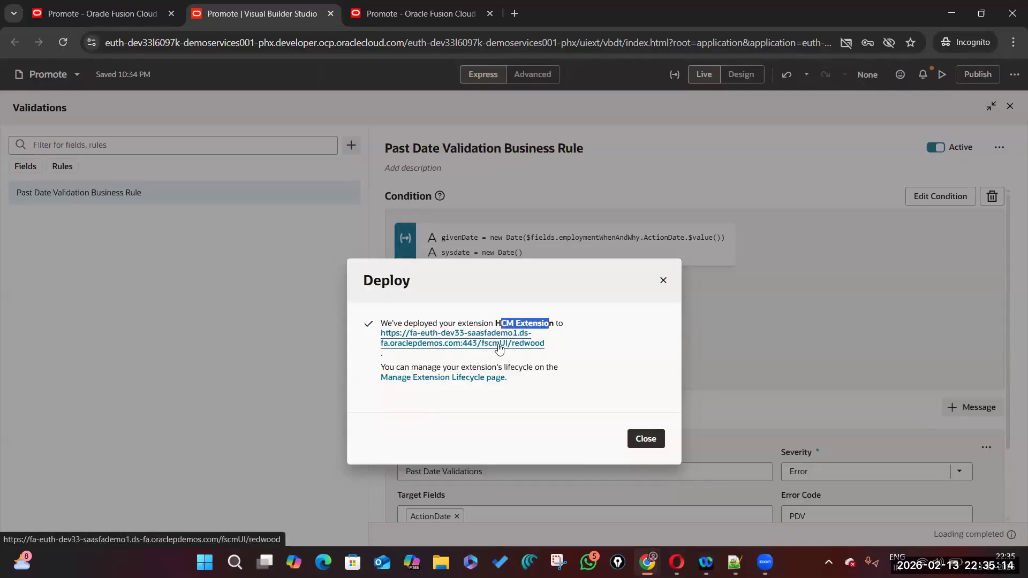
{"action": "left_click", "coordinate": [646, 438]}
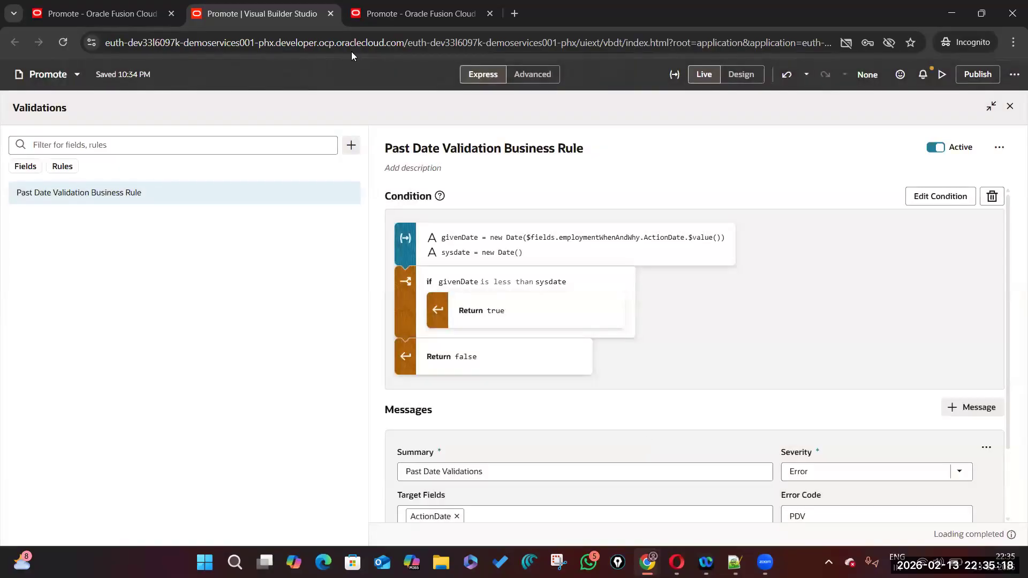
Step: Close the Visual Builder Studio and preview pages, and sign out of Oracle Fusion from the home page
{"action": "left_click", "coordinate": [330, 14]}
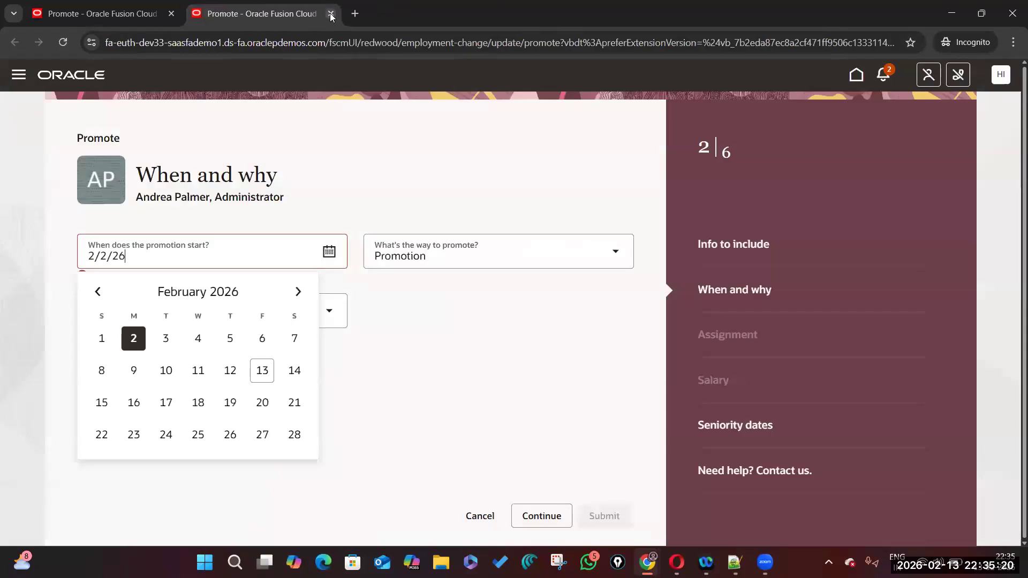
{"action": "left_click", "coordinate": [330, 14]}
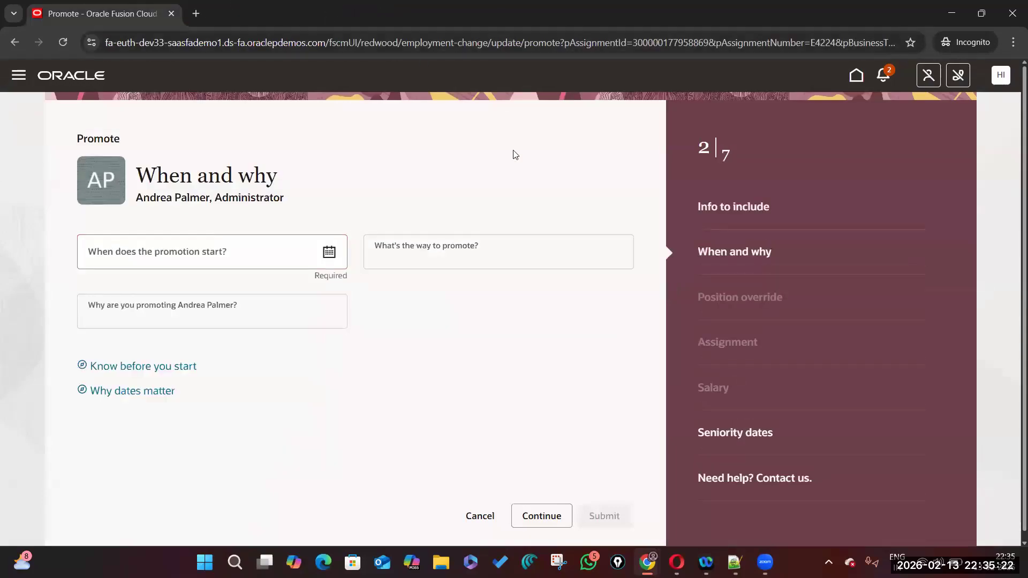
{"action": "left_click", "coordinate": [857, 76]}
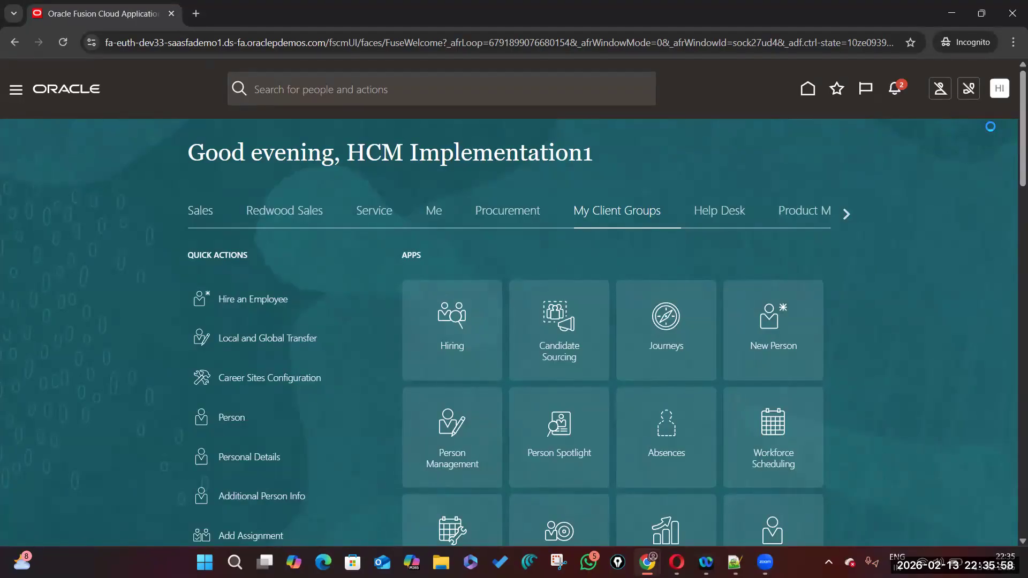
{"action": "left_click", "coordinate": [999, 88]}
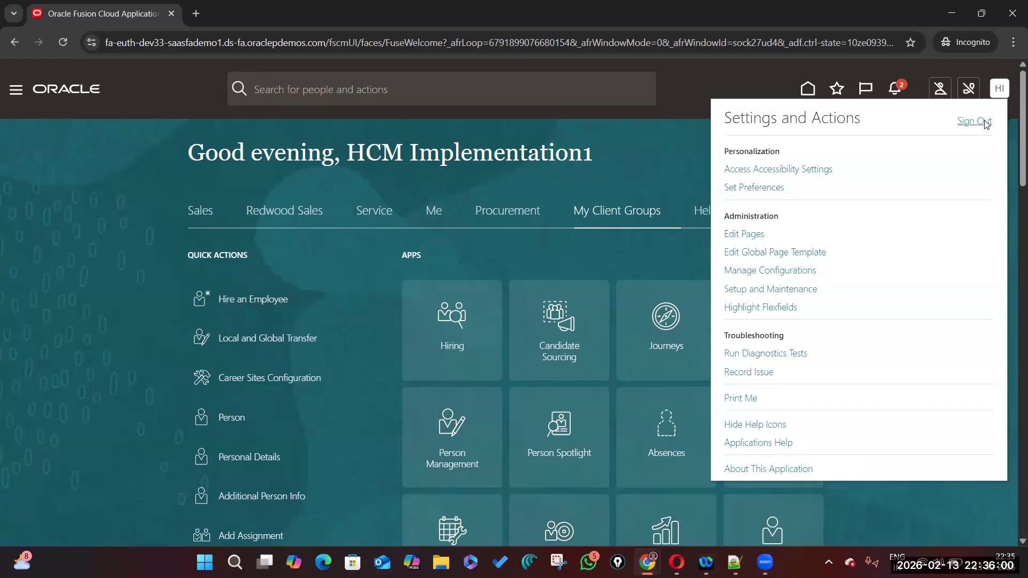
{"action": "left_click", "coordinate": [984, 122]}
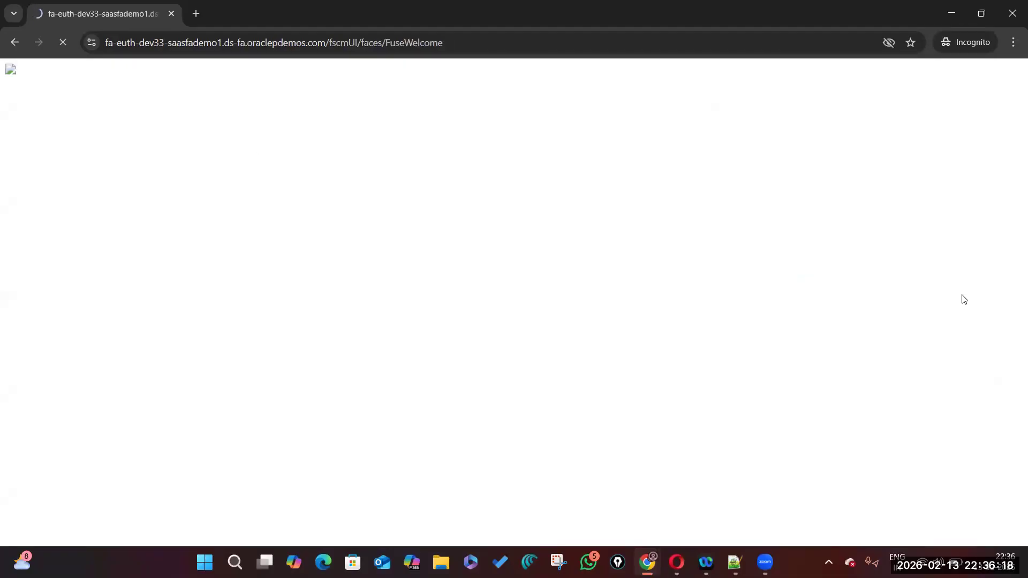
Step: Close the signed-out browser session and open a new Incognito window in Chrome
{"action": "left_click", "coordinate": [171, 14]}
{"action": "left_click", "coordinate": [694, 172]}
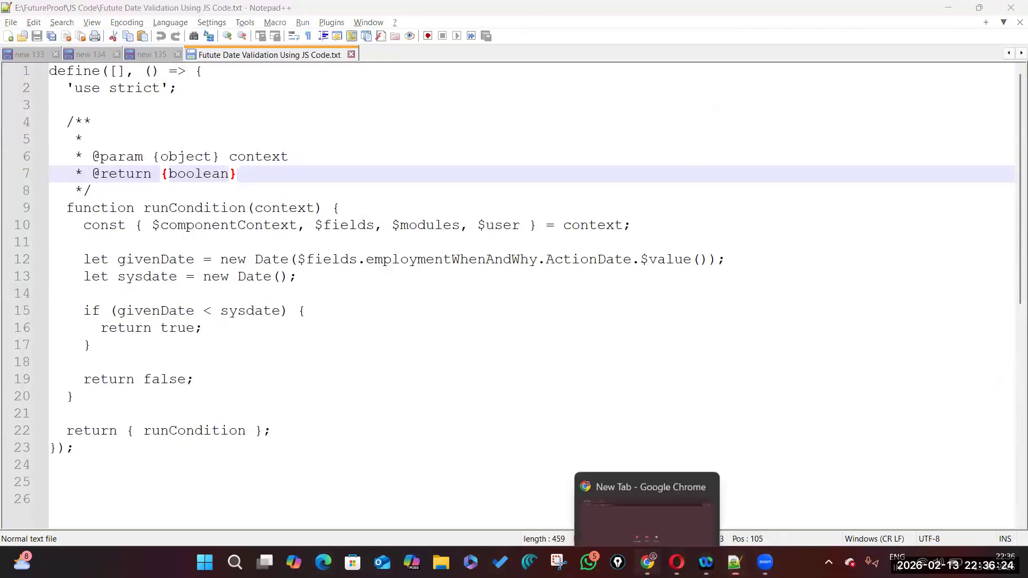
{"action": "left_click", "coordinate": [648, 562]}
{"action": "left_click", "coordinate": [1013, 43]}
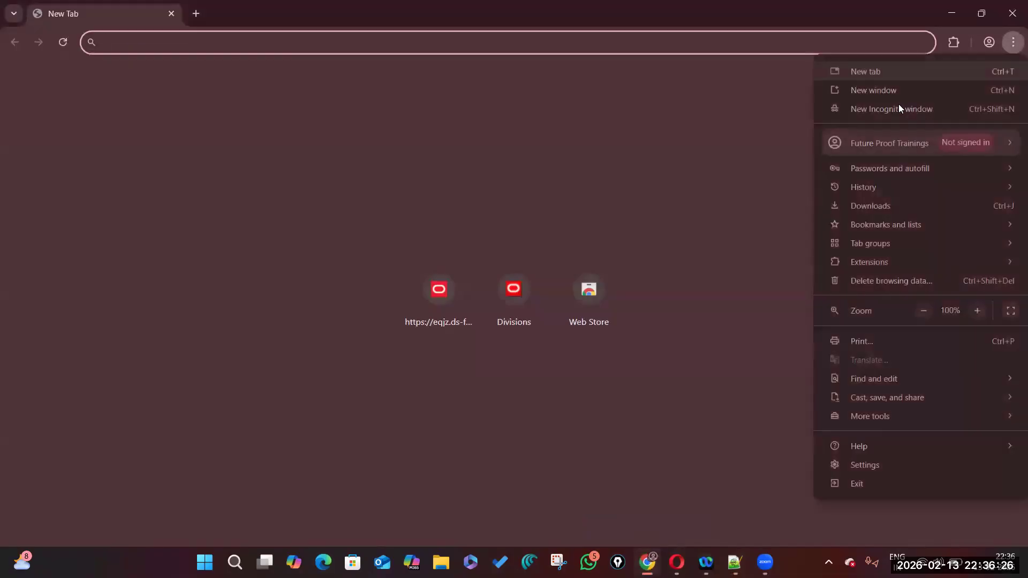
{"action": "left_click", "coordinate": [897, 109]}
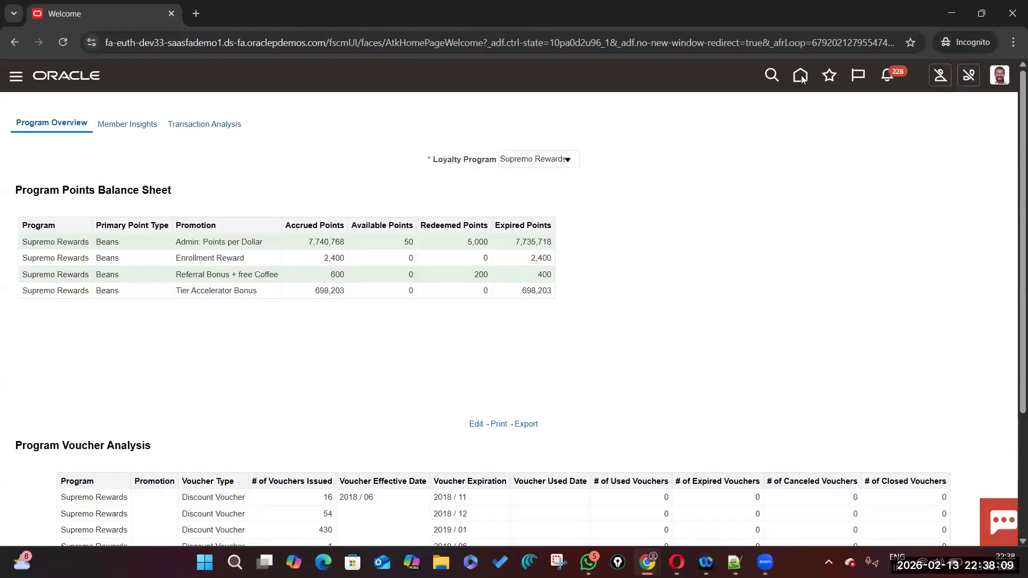
Step: Go to the Oracle Fusion home page and launch the Promote quick action under My Client Groups
{"action": "left_click", "coordinate": [802, 78]}
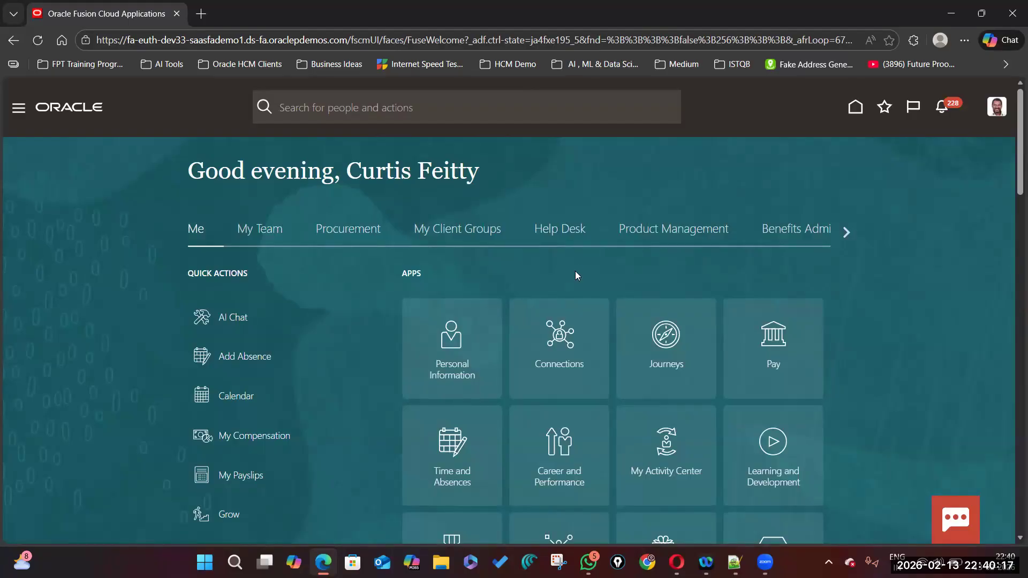
{"action": "left_click", "coordinate": [454, 230]}
{"action": "scroll", "coordinate": [361, 410], "scroll_direction": "down", "scroll_amount": 1}
{"action": "scroll", "coordinate": [361, 410], "scroll_direction": "down", "scroll_amount": 10}
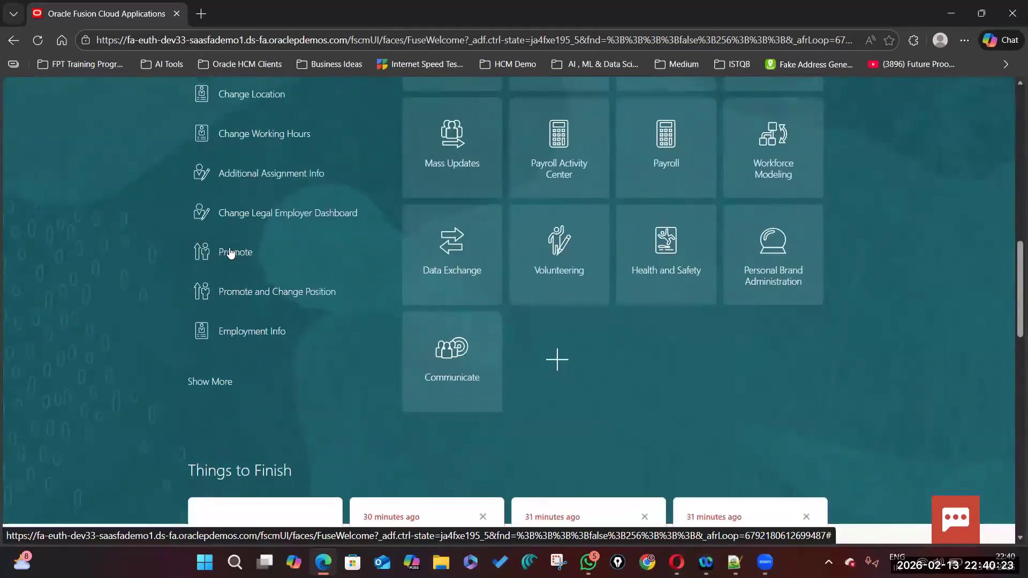
{"action": "left_click", "coordinate": [230, 253]}
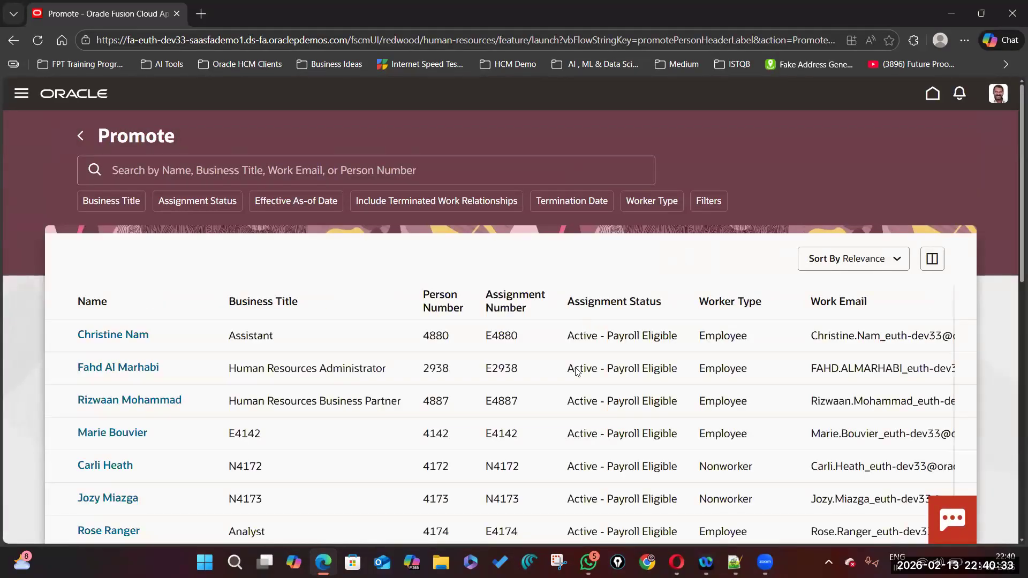
Step: Start a promotion for the worker titled CEO, include Salary, and continue to the When and why section
{"action": "scroll", "coordinate": [574, 362], "scroll_direction": "down", "scroll_amount": 5}
{"action": "scroll", "coordinate": [440, 445], "scroll_direction": "down", "scroll_amount": 5}
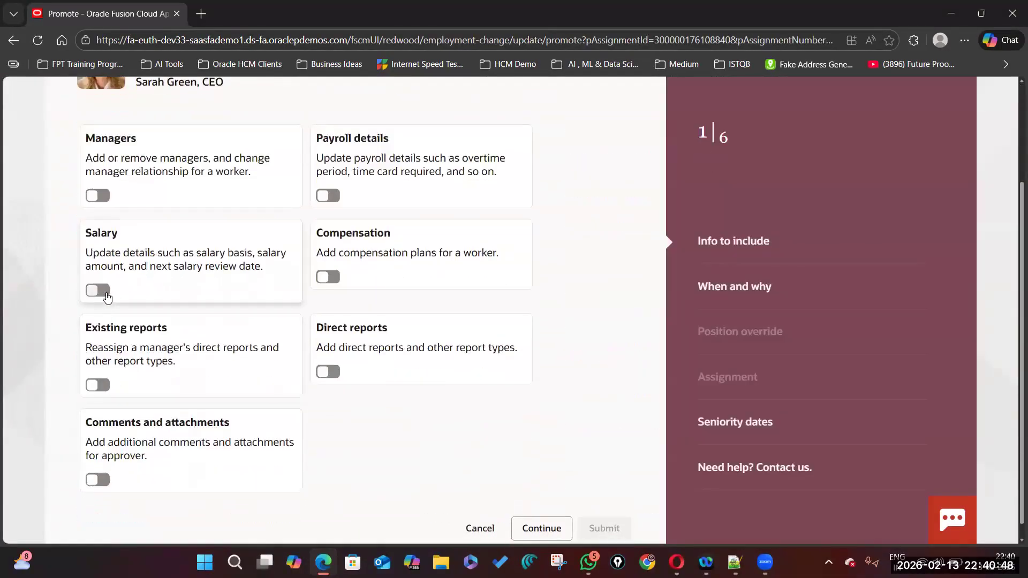
{"action": "left_click", "coordinate": [98, 290]}
{"action": "left_click", "coordinate": [542, 528]}
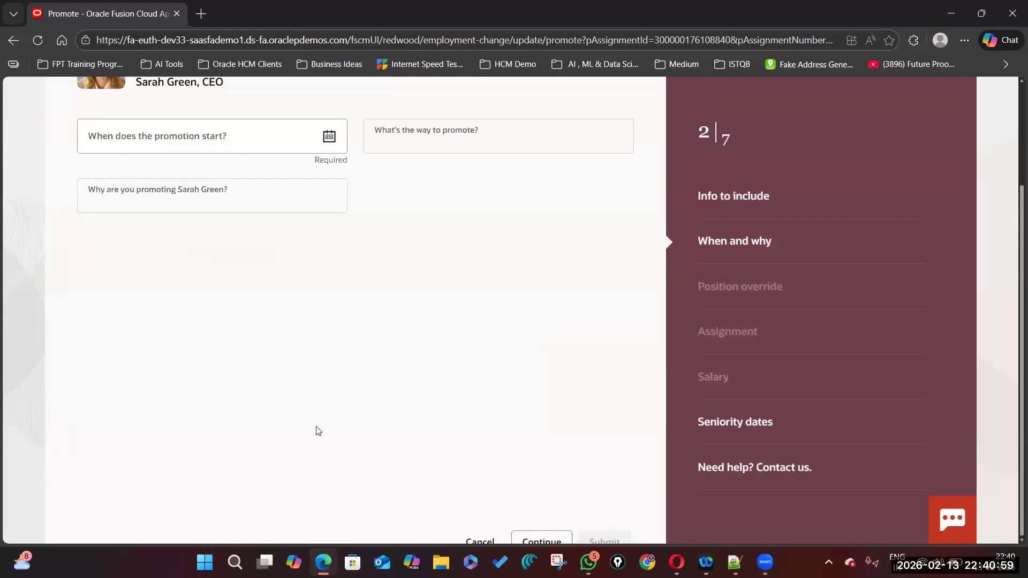
Step: Set the promotion start date to 2/2/26 and try to continue to the next section
{"action": "scroll", "coordinate": [407, 358], "scroll_direction": "up", "scroll_amount": 3}
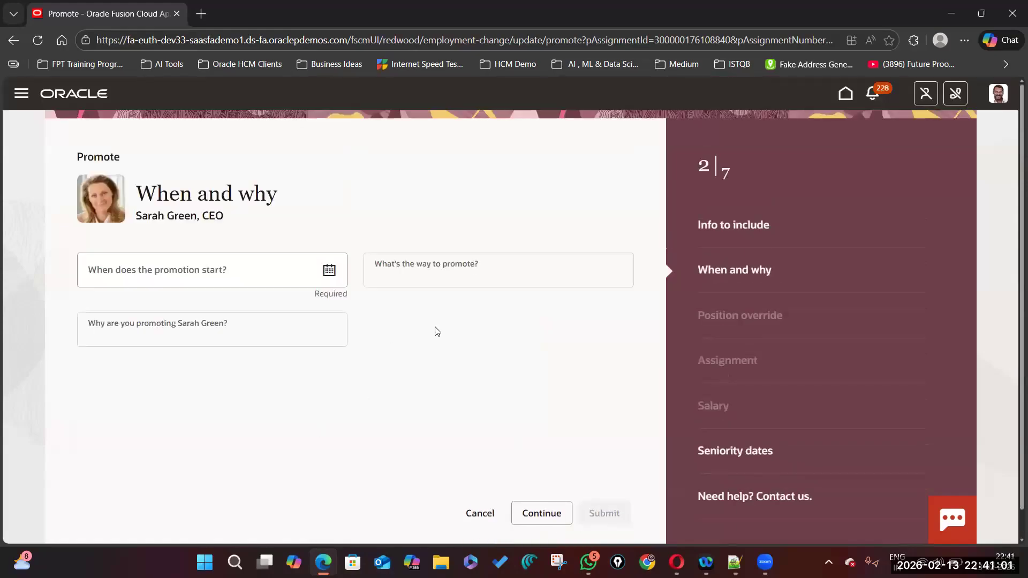
{"action": "left_click", "coordinate": [329, 269]}
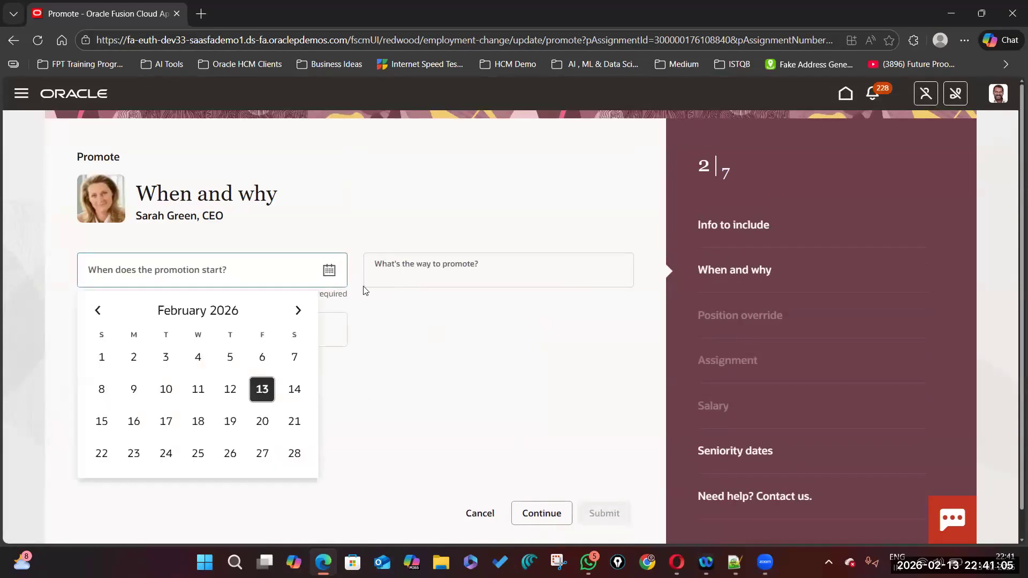
{"action": "left_click", "coordinate": [134, 358]}
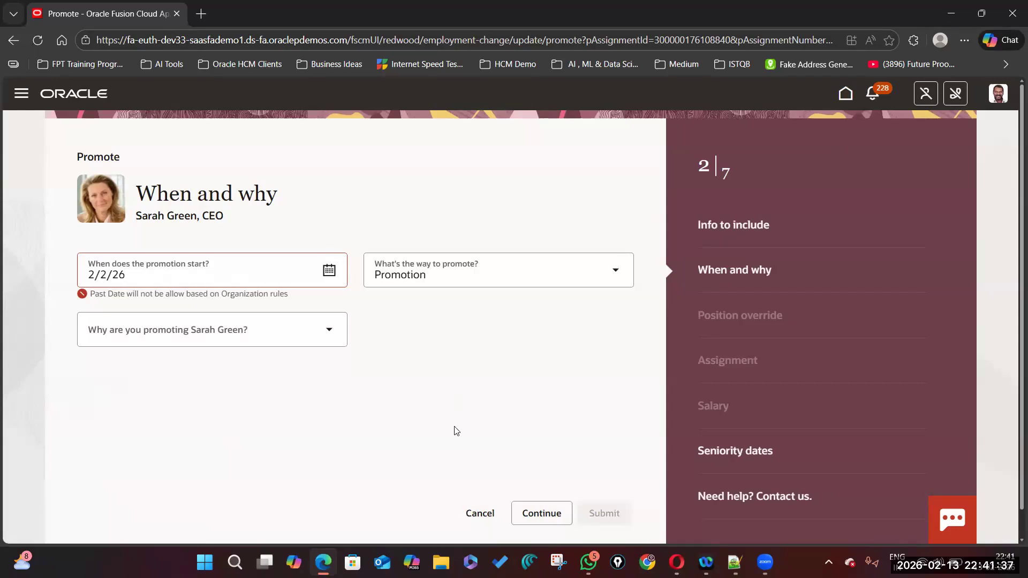
{"action": "left_click", "coordinate": [538, 521]}
Step: Change the promotion start date to February 13, 2026
{"action": "left_click", "coordinate": [282, 269]}
{"action": "left_click", "coordinate": [330, 272]}
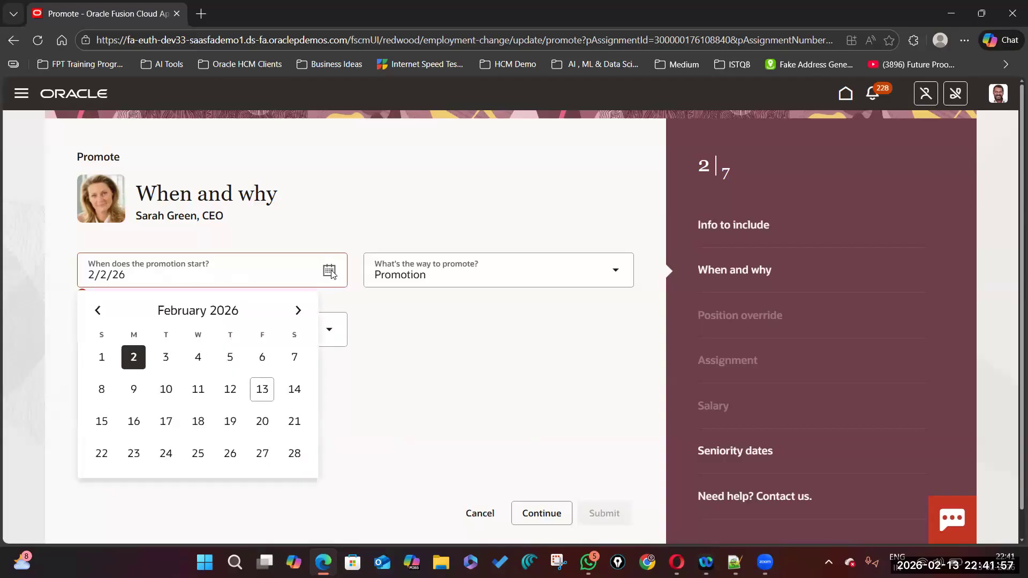
{"action": "left_click", "coordinate": [262, 389]}
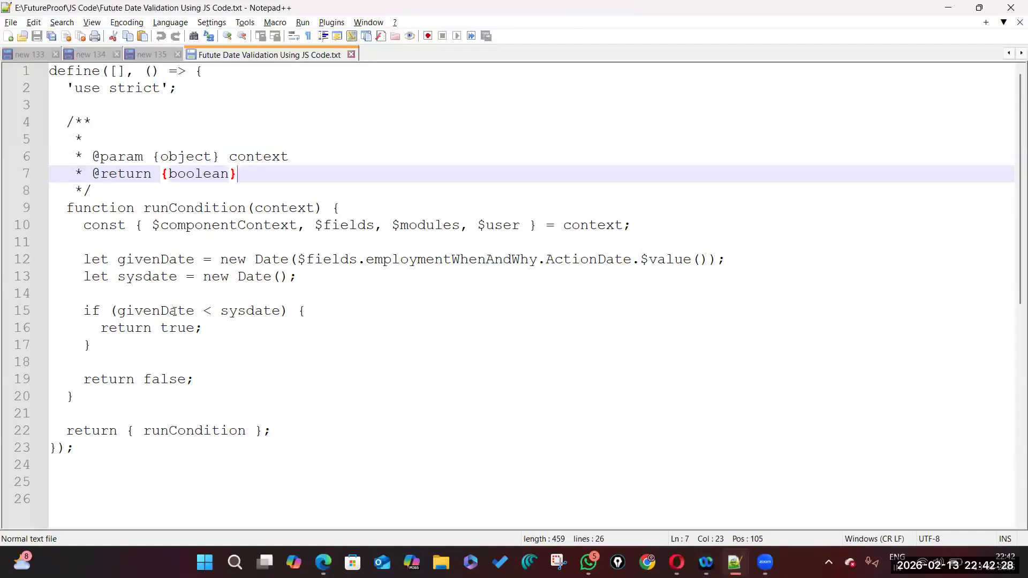
Step: Check the date comparison on line 15, return to the browser's Promote page, and set the promotion start date to March 2, 2026
{"action": "left_click", "coordinate": [249, 313]}
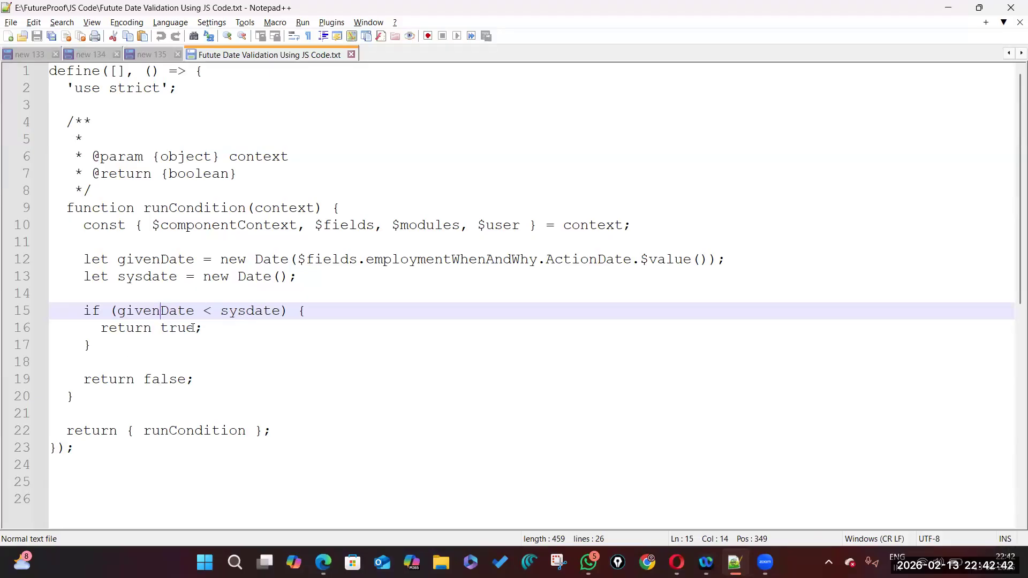
{"action": "key", "text": "alt+Tab"}
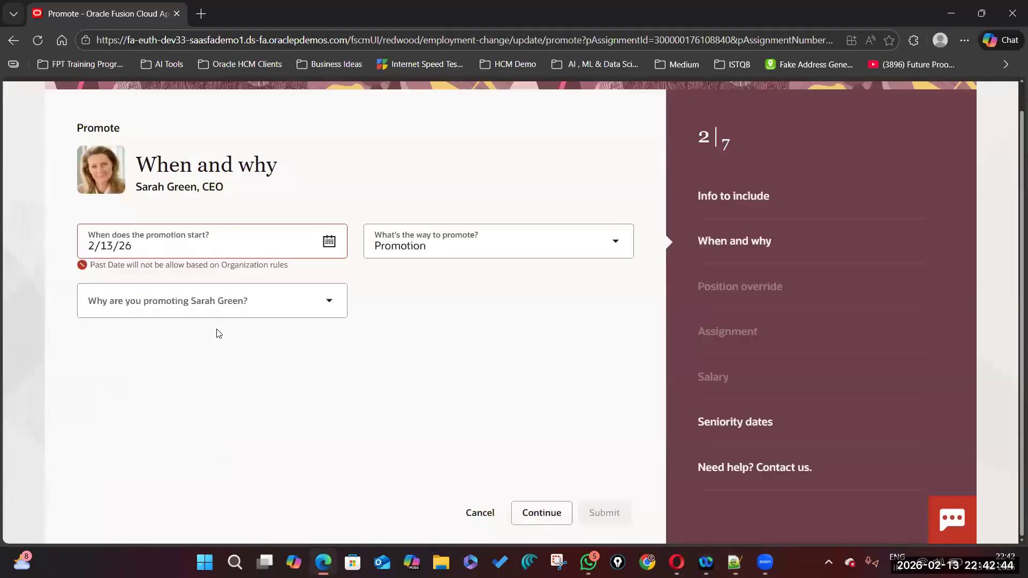
{"action": "left_click", "coordinate": [329, 241]}
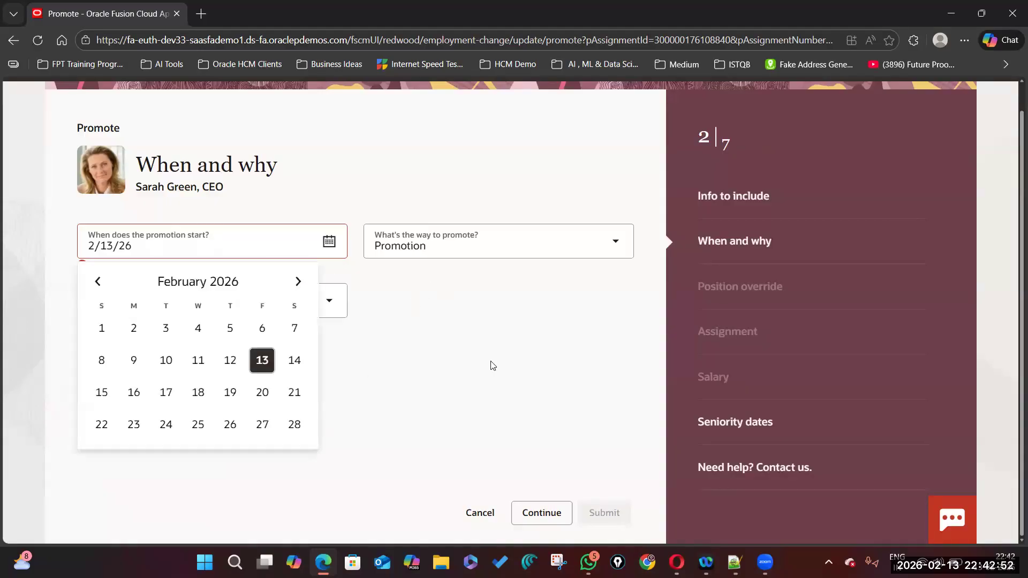
{"action": "left_click", "coordinate": [379, 416]}
{"action": "left_click", "coordinate": [329, 241]}
{"action": "left_click", "coordinate": [344, 266]}
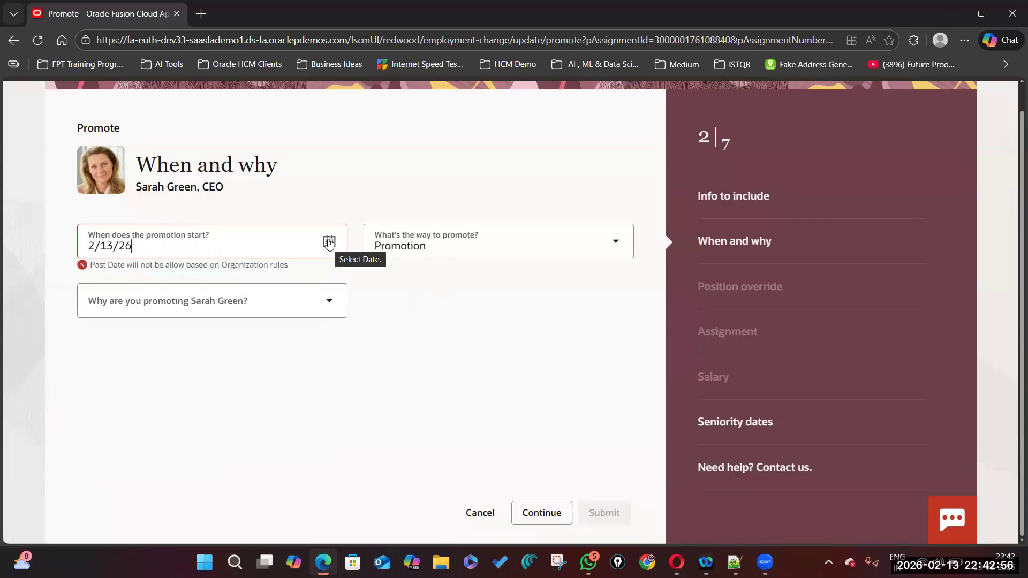
{"action": "left_click", "coordinate": [329, 242]}
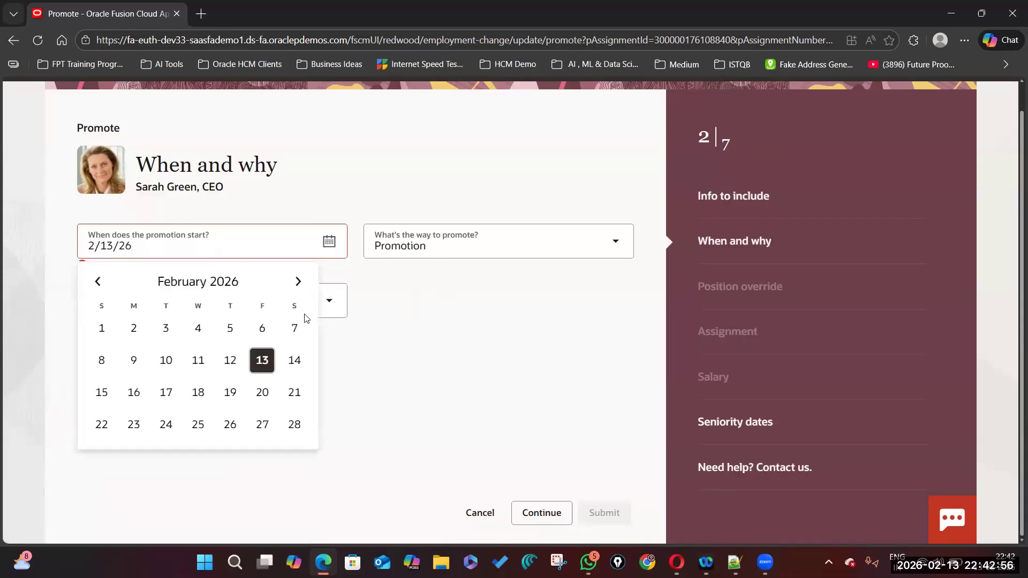
{"action": "left_click", "coordinate": [297, 282]}
{"action": "left_click", "coordinate": [133, 327]}
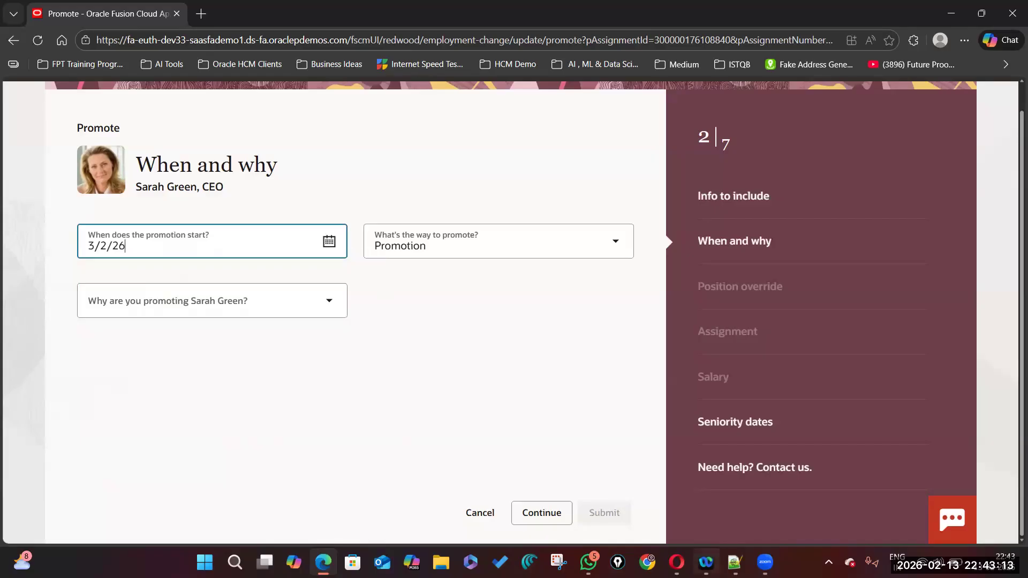
Step: Compare the givenDate < sysdate condition in Notepad++ with the start date entered on the browser's Promote page
{"action": "key", "text": "alt+Tab"}
{"action": "left_click", "coordinate": [211, 311]}
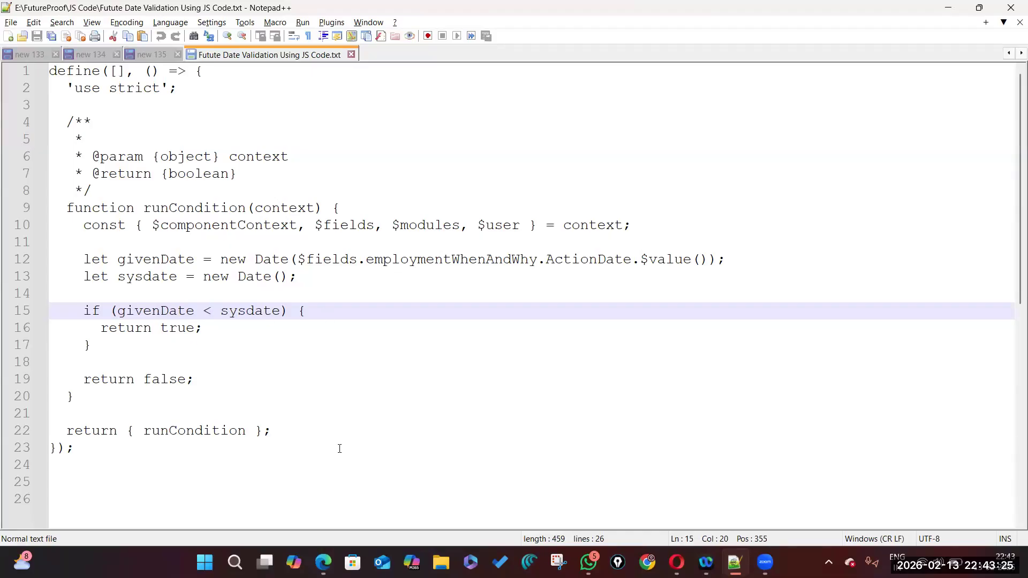
{"action": "key", "text": "alt+Tab"}
{"action": "left_click", "coordinate": [323, 562]}
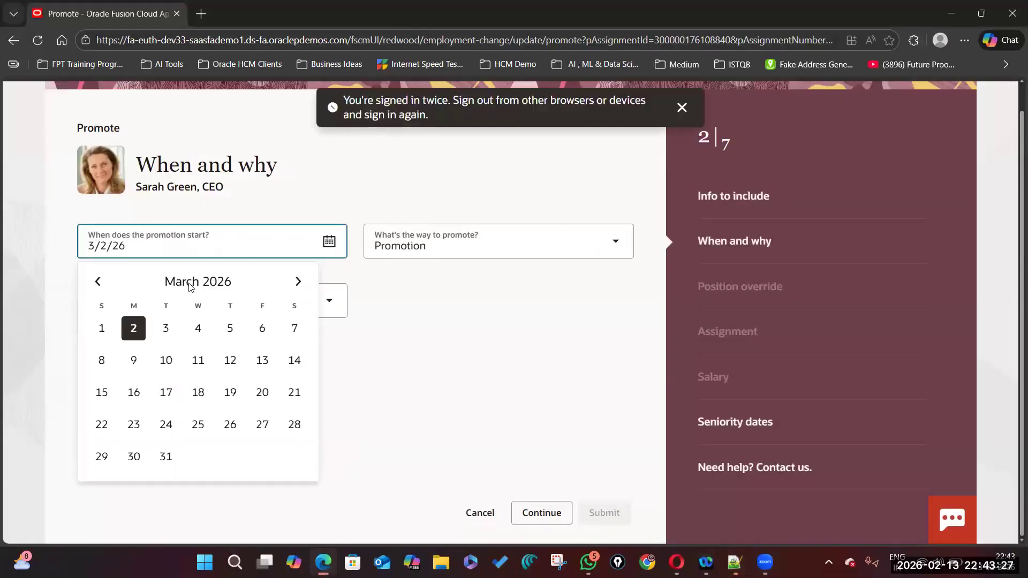
{"action": "left_click", "coordinate": [411, 392]}
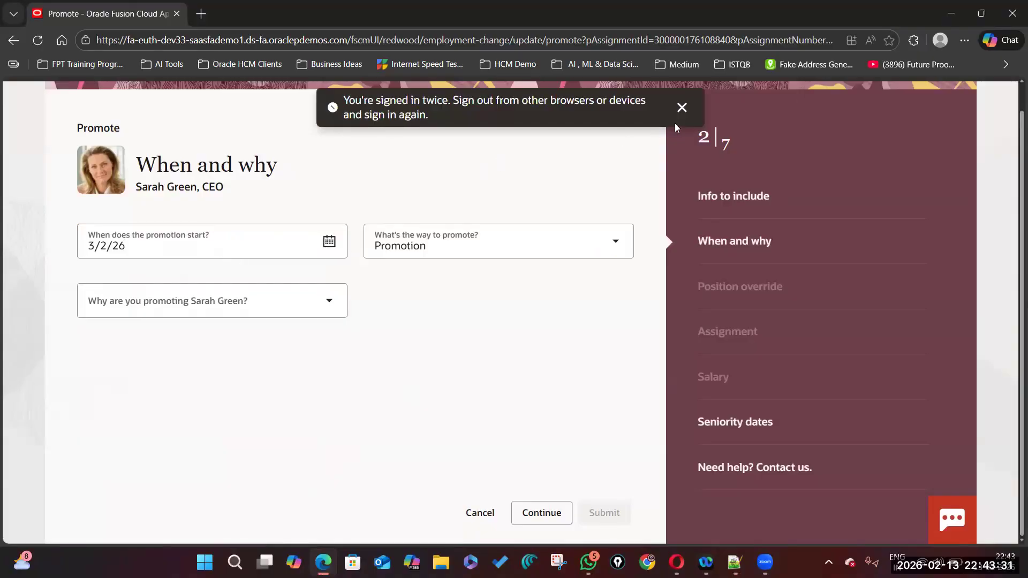
{"action": "left_click_drag", "start_coordinate": [338, 97], "coordinate": [668, 112]}
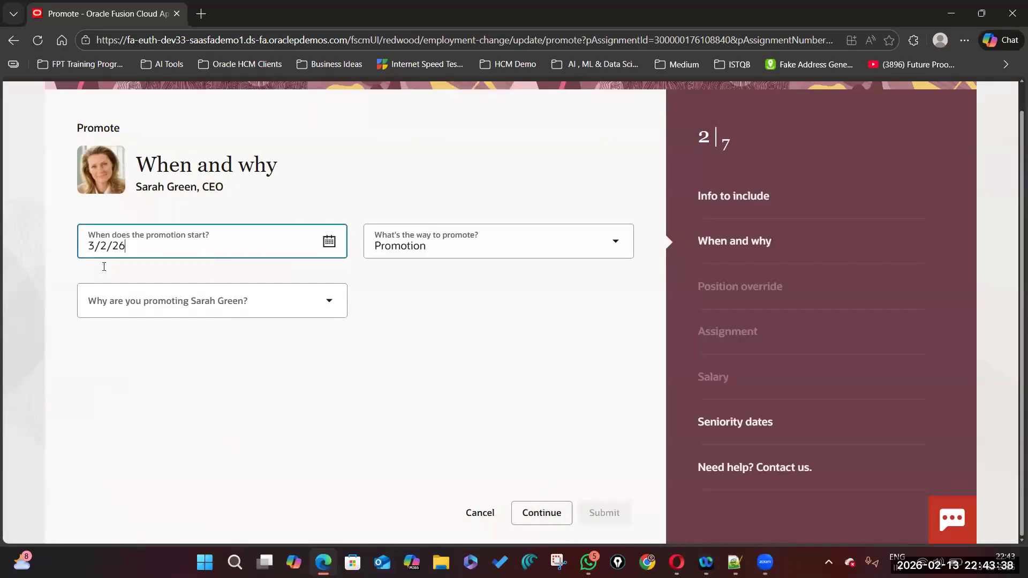
Step: Continue through When and why and Assignment to the Salary section, and set the salary amount to 132,000 GBP annually
{"action": "left_click", "coordinate": [538, 513]}
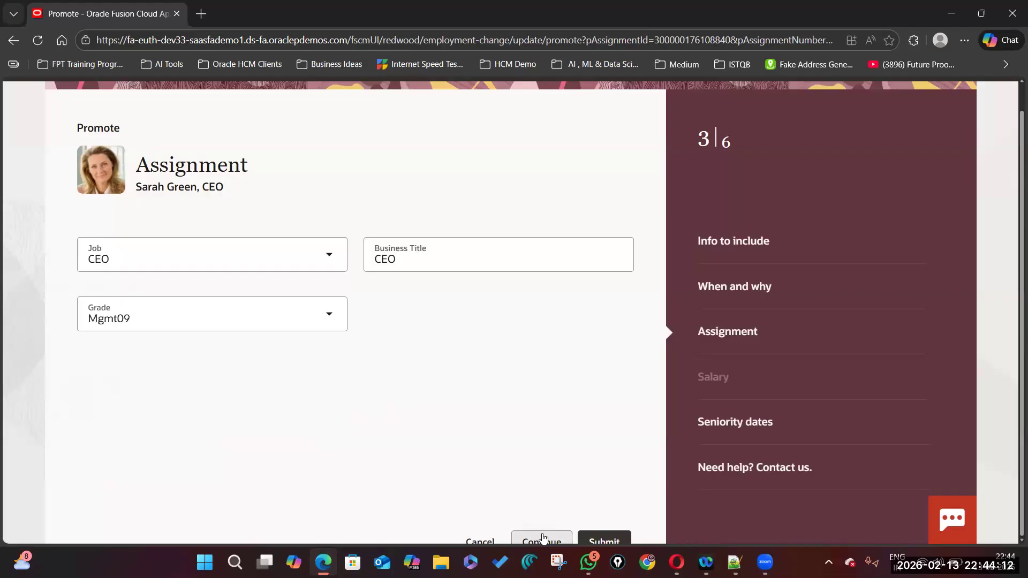
{"action": "left_click", "coordinate": [543, 537]}
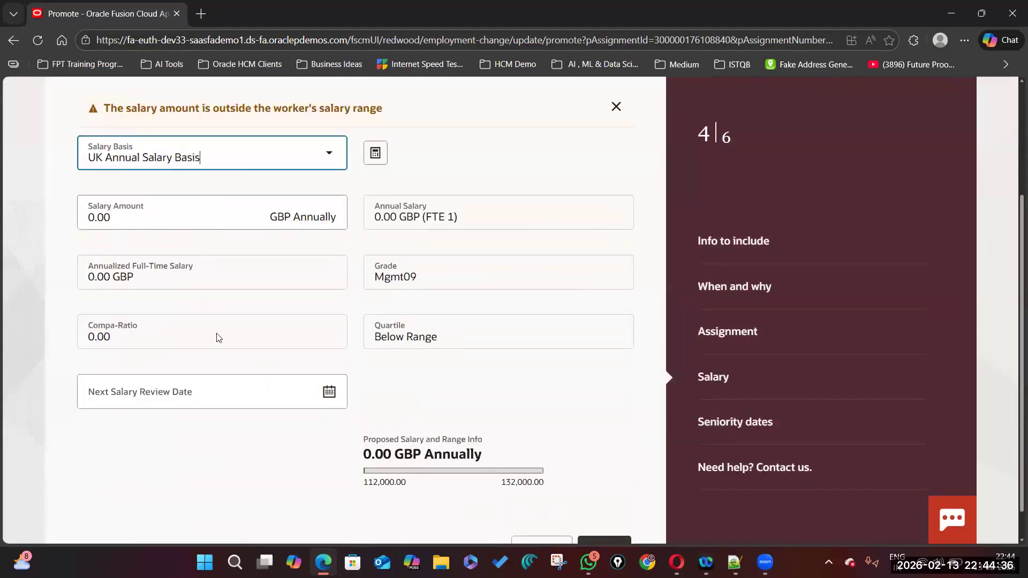
{"action": "left_click", "coordinate": [245, 216]}
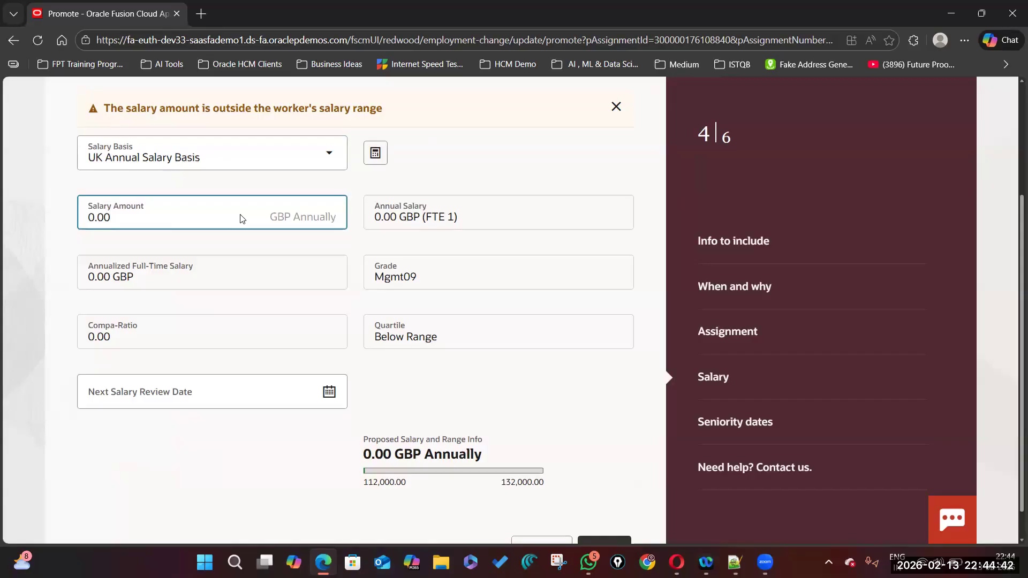
{"action": "type", "text": "132000"}
{"action": "key", "text": "BackSpace"}
{"action": "key", "text": "BackSpace"}
{"action": "key", "text": "BackSpace"}
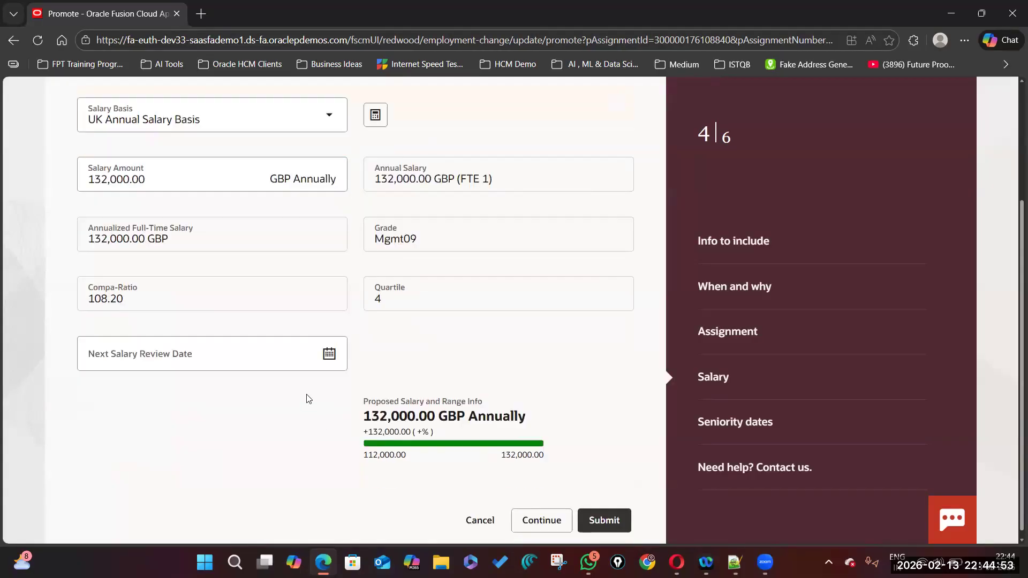
Step: Set the next salary review date to March 1, 2027
{"action": "scroll", "coordinate": [375, 375], "scroll_direction": "up", "scroll_amount": 1}
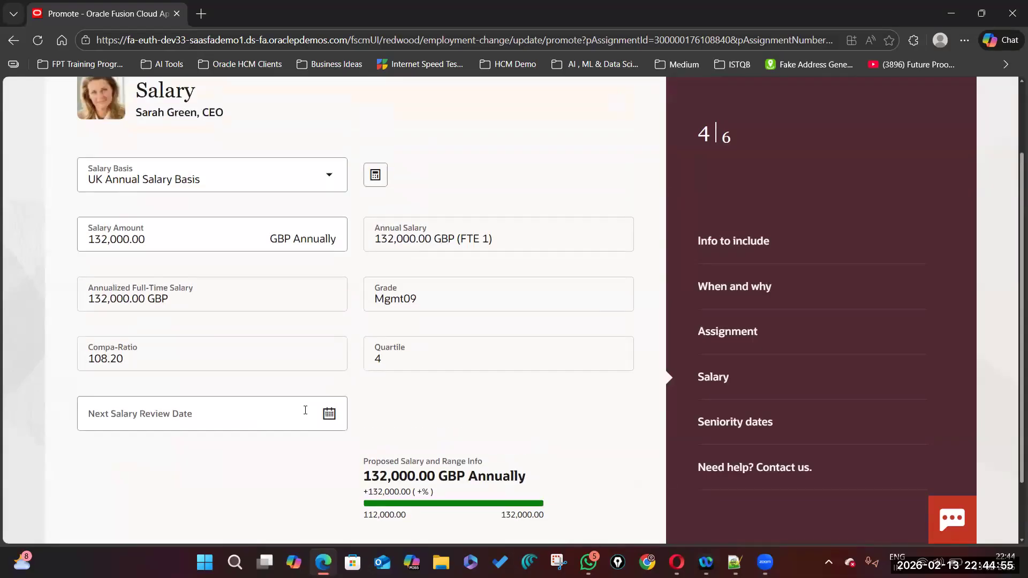
{"action": "left_click", "coordinate": [330, 422]}
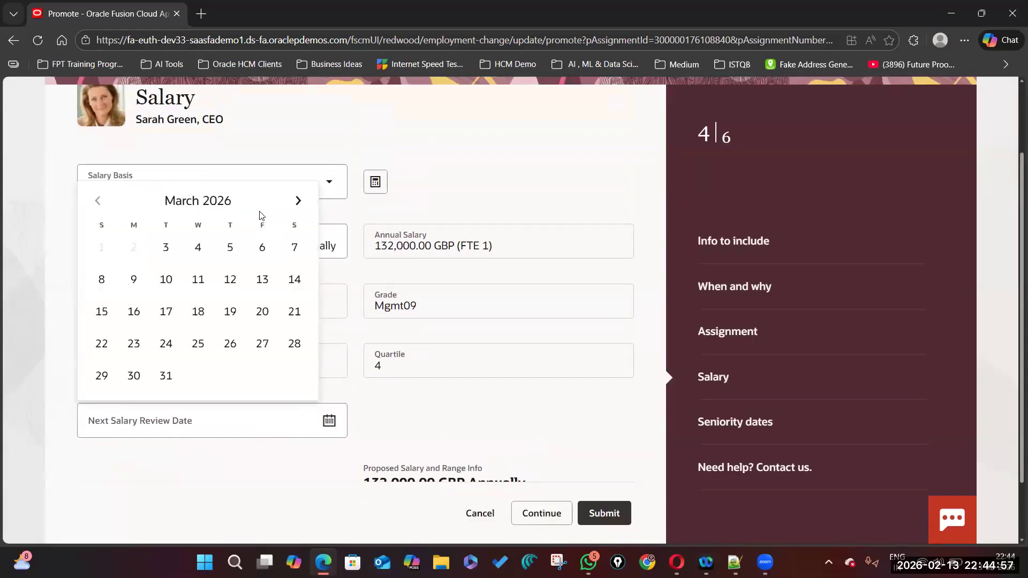
{"action": "scroll", "coordinate": [374, 289], "scroll_direction": "up", "scroll_amount": 1}
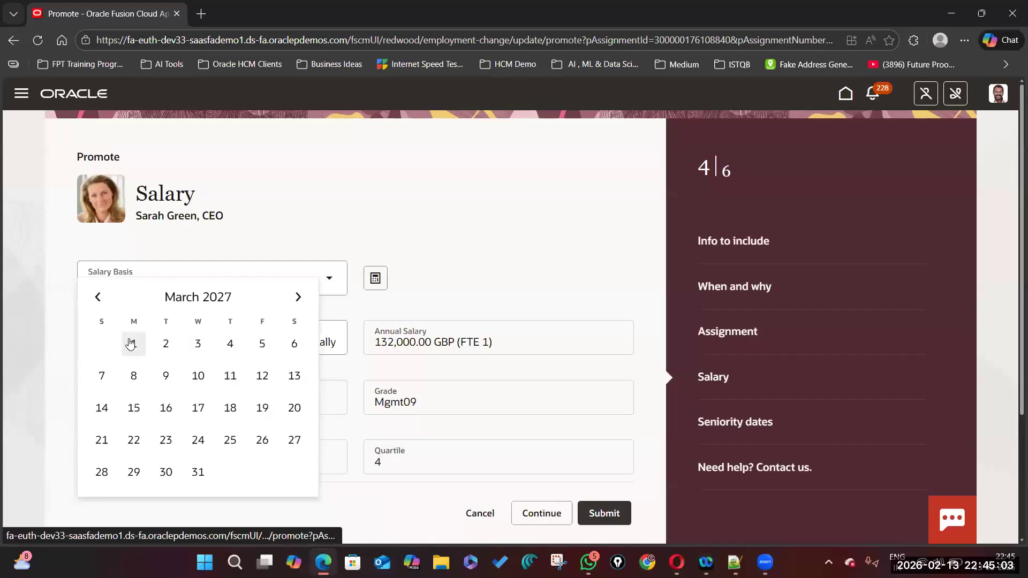
{"action": "left_click", "coordinate": [131, 343]}
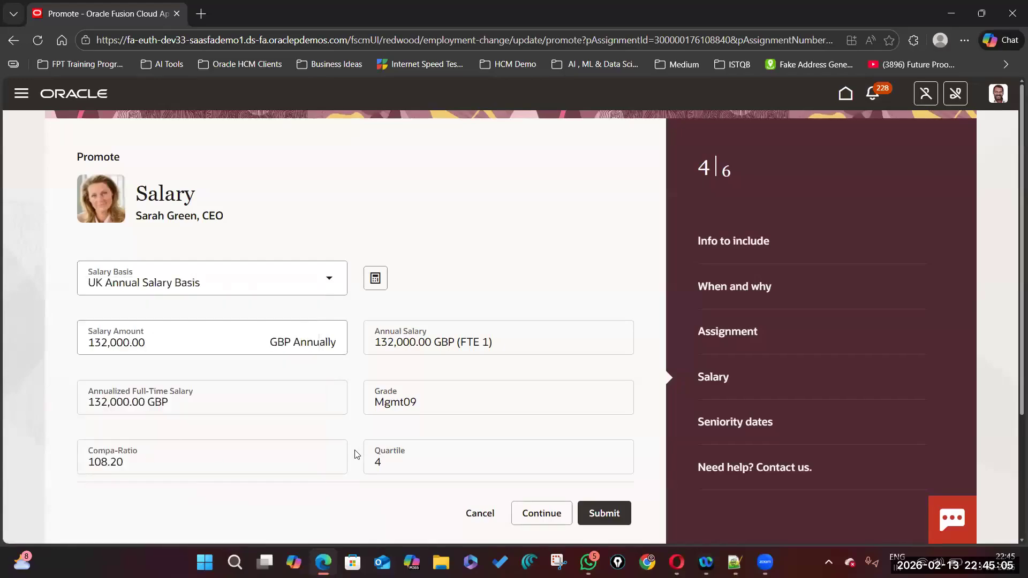
{"action": "scroll", "coordinate": [355, 454], "scroll_direction": "down", "scroll_amount": 2}
{"action": "scroll", "coordinate": [355, 454], "scroll_direction": "up", "scroll_amount": 3}
{"action": "scroll", "coordinate": [463, 423], "scroll_direction": "down", "scroll_amount": 3}
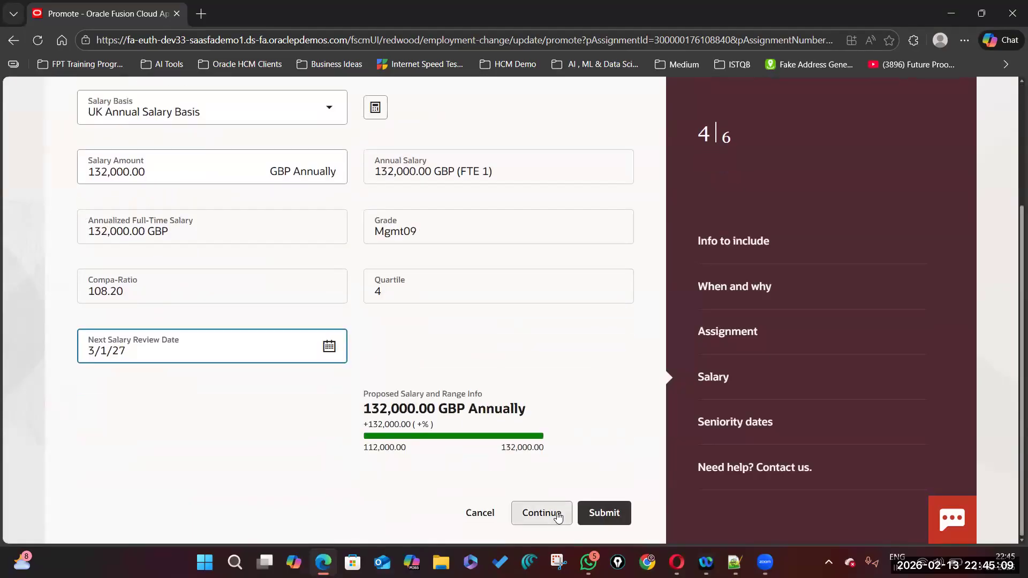
Step: Continue past the Salary and Seniority dates sections to the contact section and submit the promotion
{"action": "left_click", "coordinate": [559, 516]}
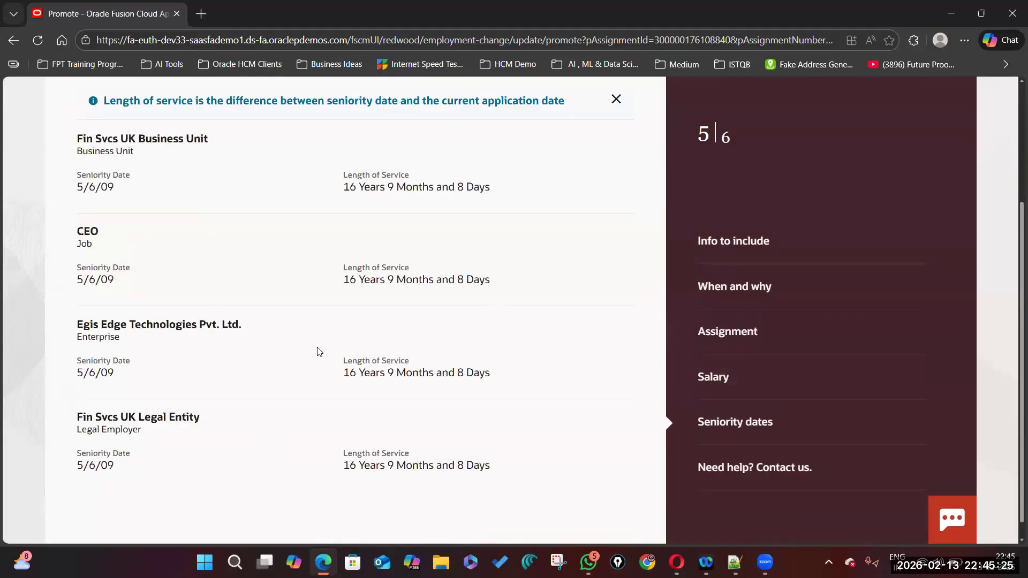
{"action": "scroll", "coordinate": [313, 382], "scroll_direction": "down", "scroll_amount": 1}
{"action": "left_click", "coordinate": [542, 514]}
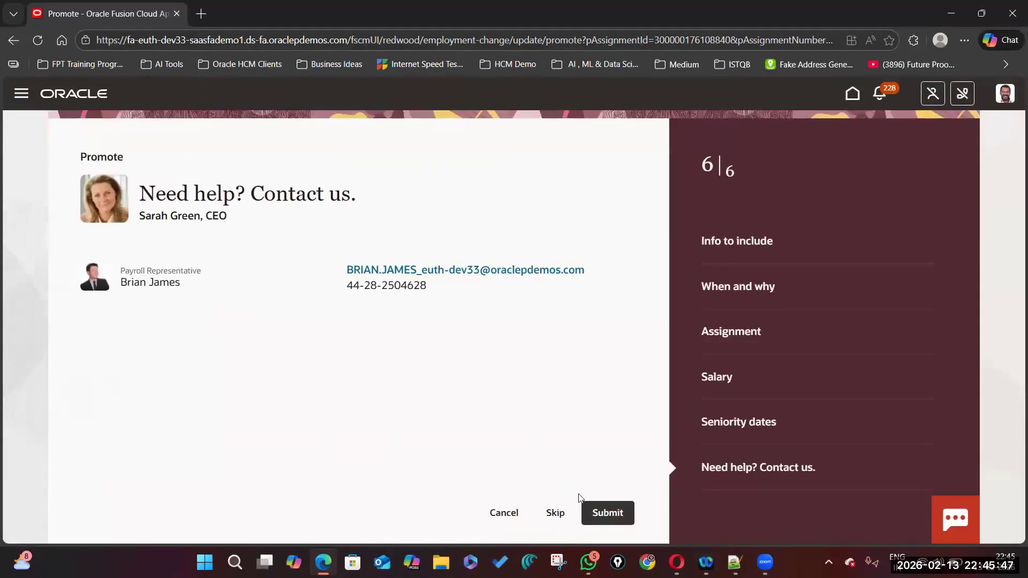
{"action": "left_click", "coordinate": [617, 513]}
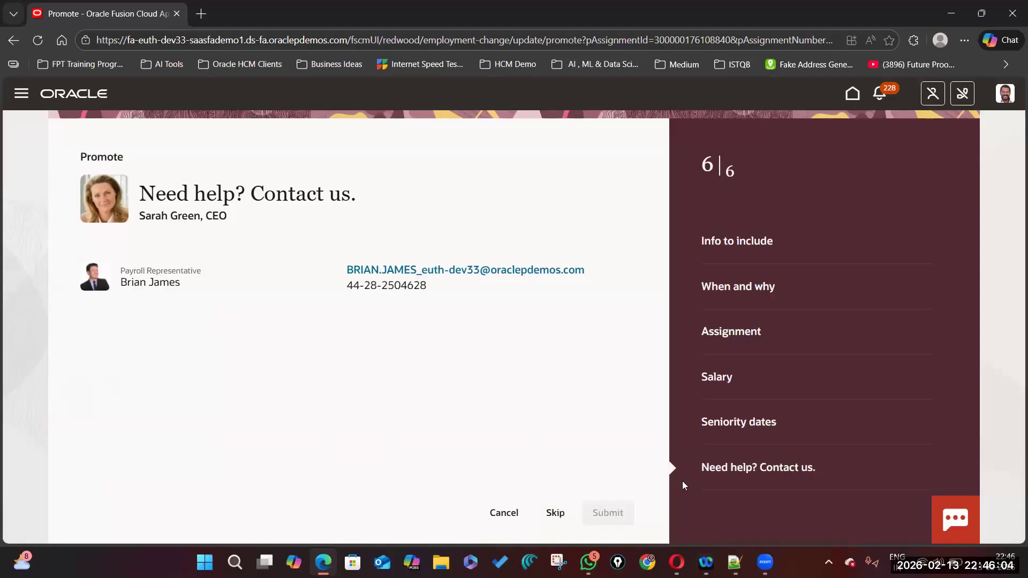
Step: Switch to Notepad++ and examine the whole validation script, focusing on how givenDate is built from the ActionDate field
{"action": "left_click", "coordinate": [734, 562]}
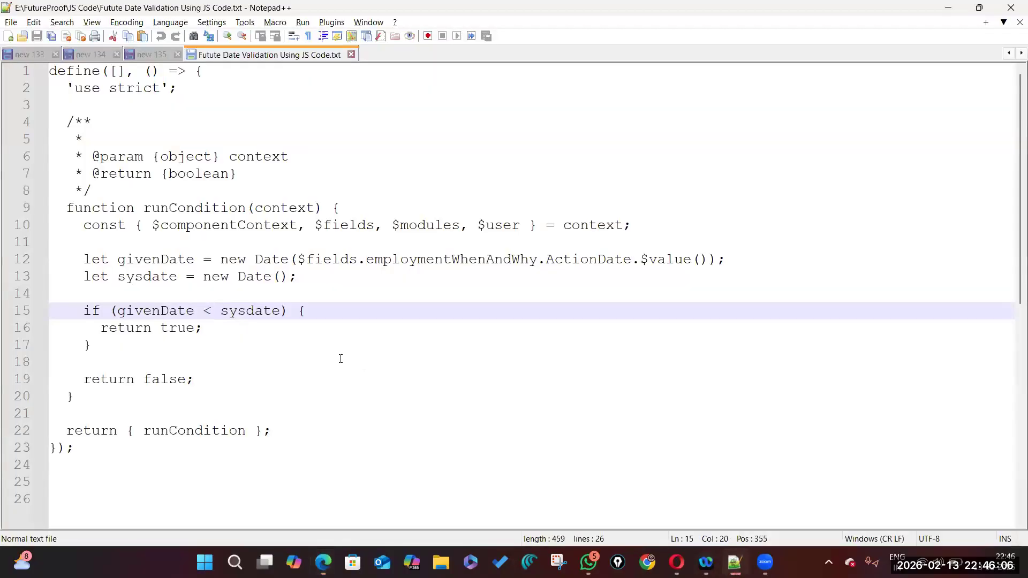
{"action": "key", "text": "Down"}
{"action": "key", "text": "Down"}
{"action": "key", "text": "Down"}
{"action": "left_click", "coordinate": [161, 310]}
{"action": "left_click_drag", "start_coordinate": [88, 445], "coordinate": [49, 71]}
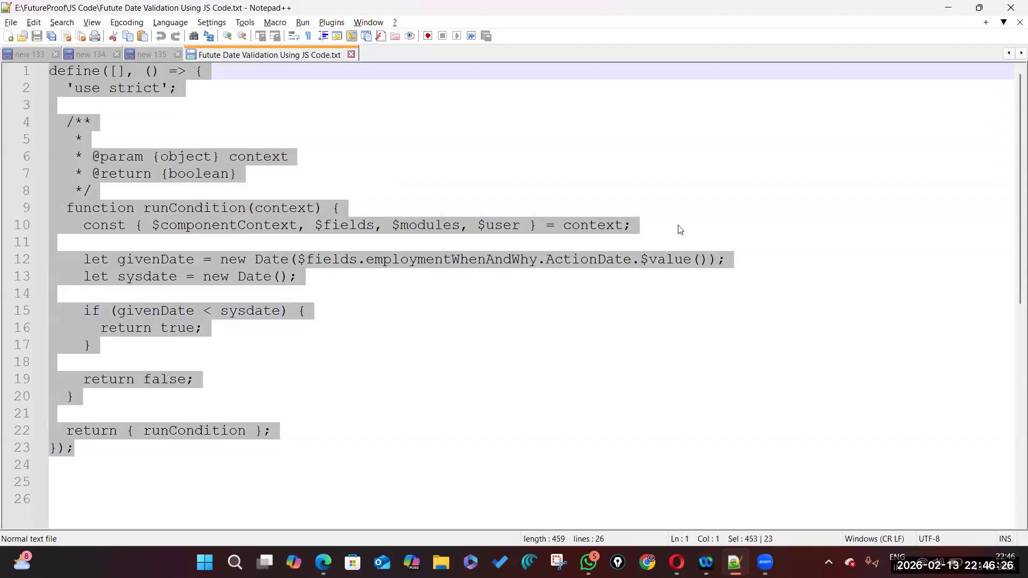
{"action": "left_click", "coordinate": [580, 333]}
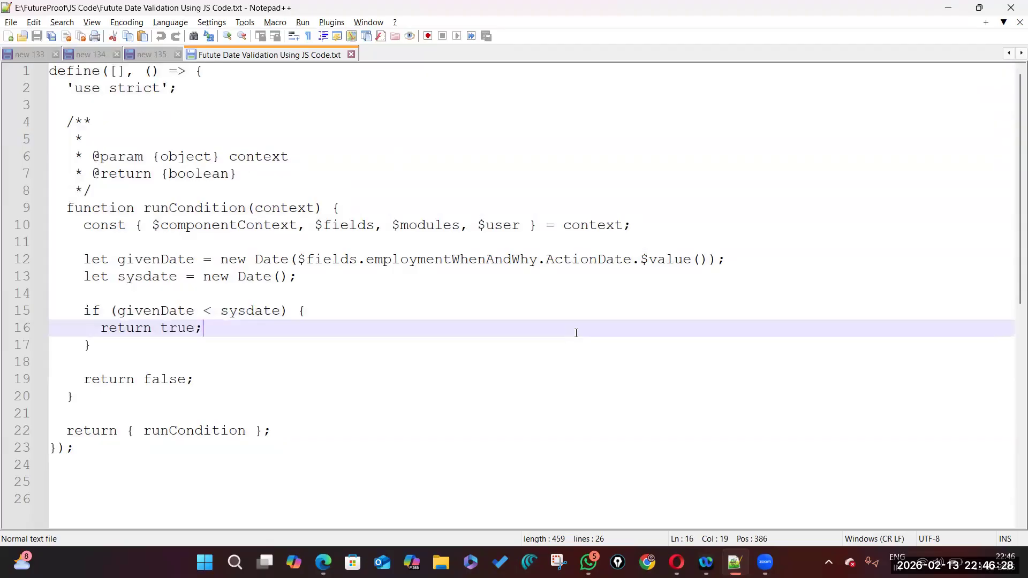
{"action": "double_click", "coordinate": [141, 259]}
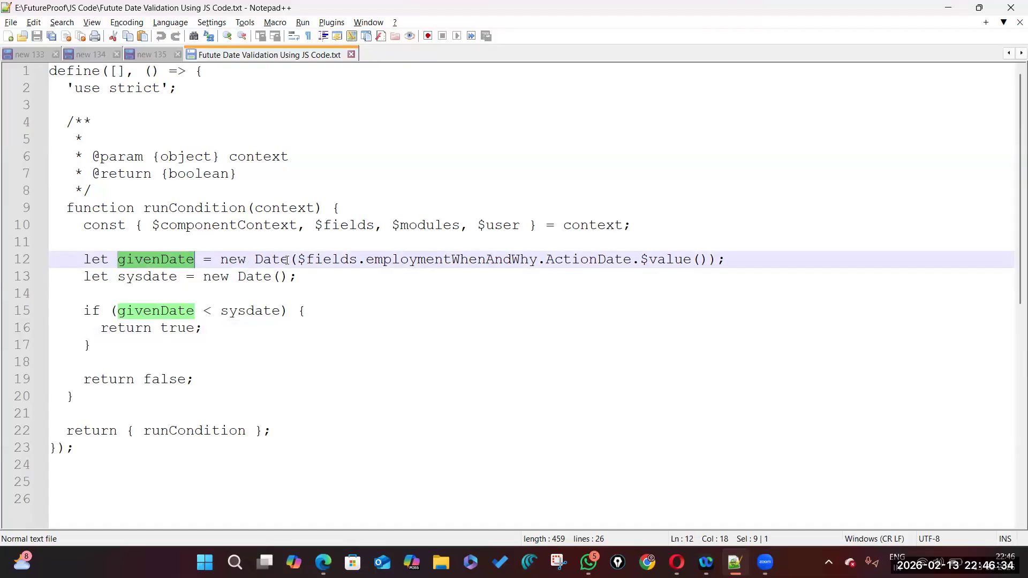
{"action": "left_click_drag", "start_coordinate": [257, 259], "coordinate": [727, 260]}
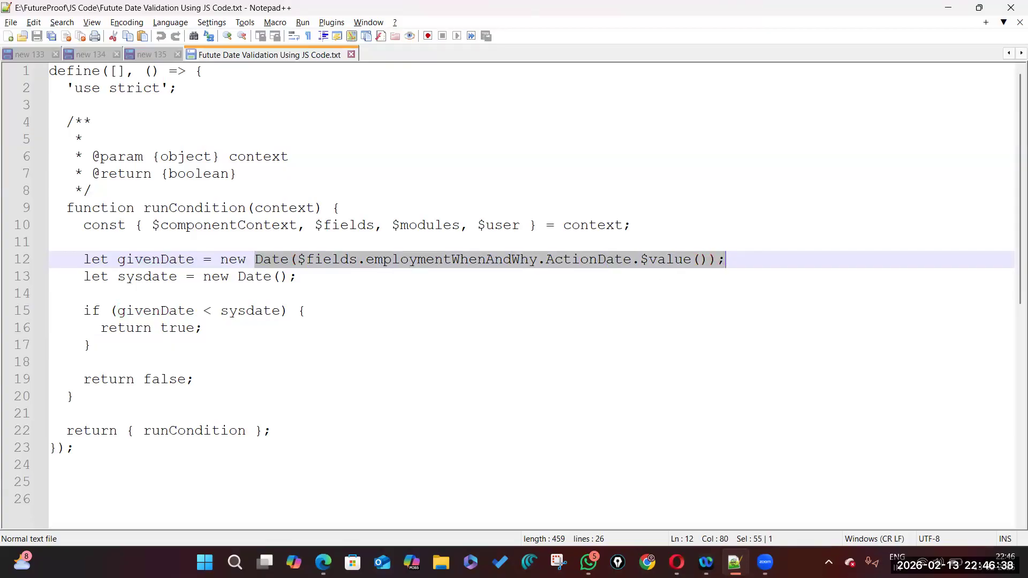
Step: Return to the browser, look through the Promote worker list, and check the submission message for the CEO's promotion
{"action": "left_click", "coordinate": [323, 562]}
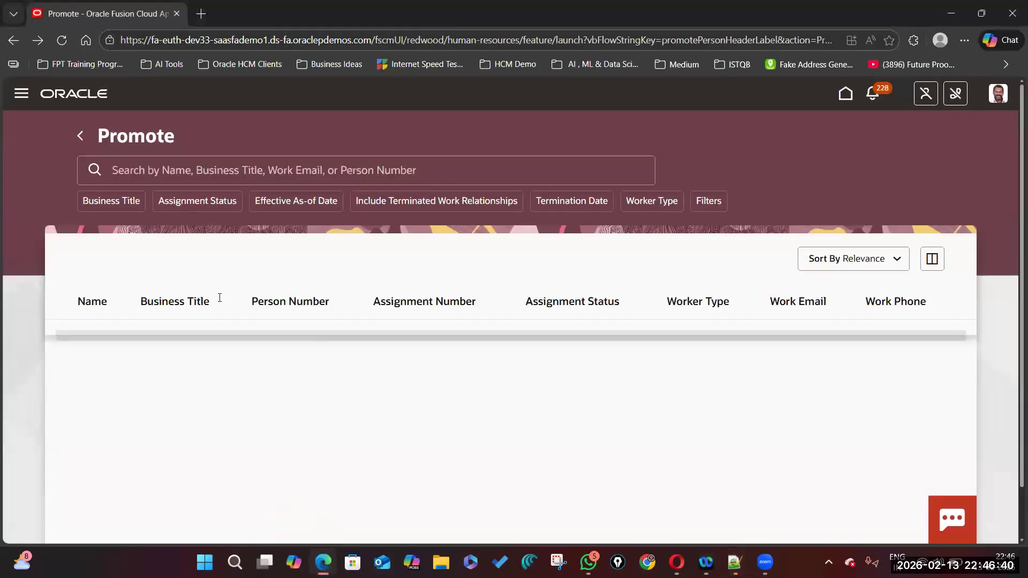
{"action": "scroll", "coordinate": [223, 423], "scroll_direction": "down", "scroll_amount": 4}
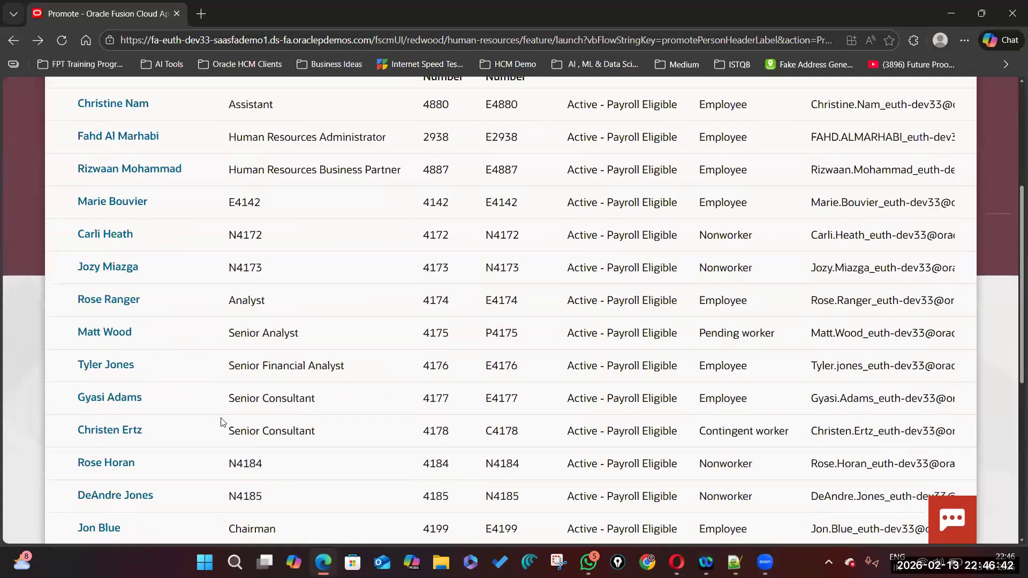
{"action": "scroll", "coordinate": [306, 284], "scroll_direction": "down", "scroll_amount": 4}
{"action": "left_click", "coordinate": [88, 323]}
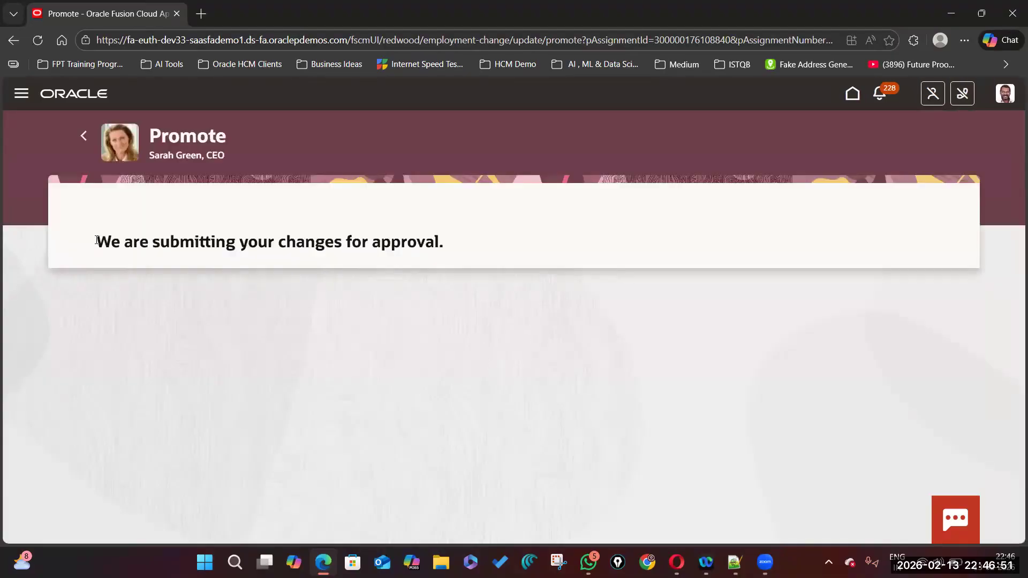
{"action": "left_click_drag", "start_coordinate": [96, 243], "coordinate": [487, 241]}
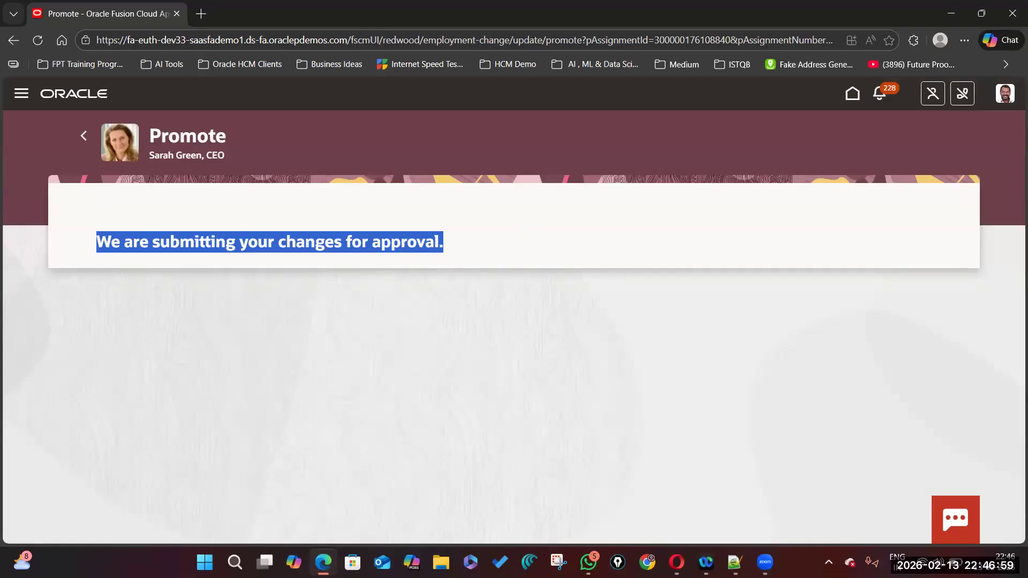
Step: Switch back to Notepad++ and examine the givenDate and sysdate declarations on lines 12 and 13
{"action": "left_click", "coordinate": [734, 562]}
{"action": "left_click", "coordinate": [317, 312]}
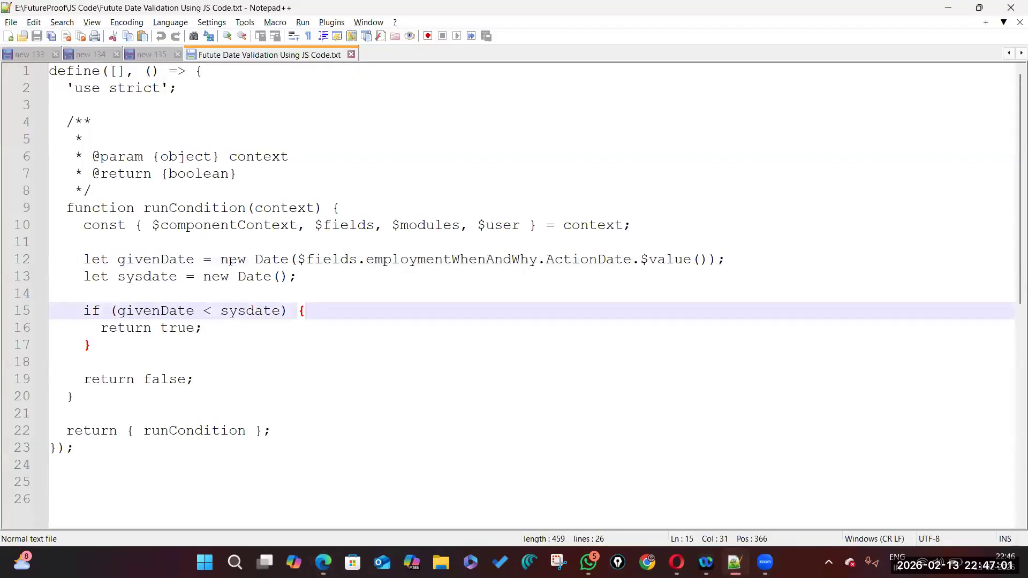
{"action": "left_click_drag", "start_coordinate": [220, 259], "coordinate": [733, 260]}
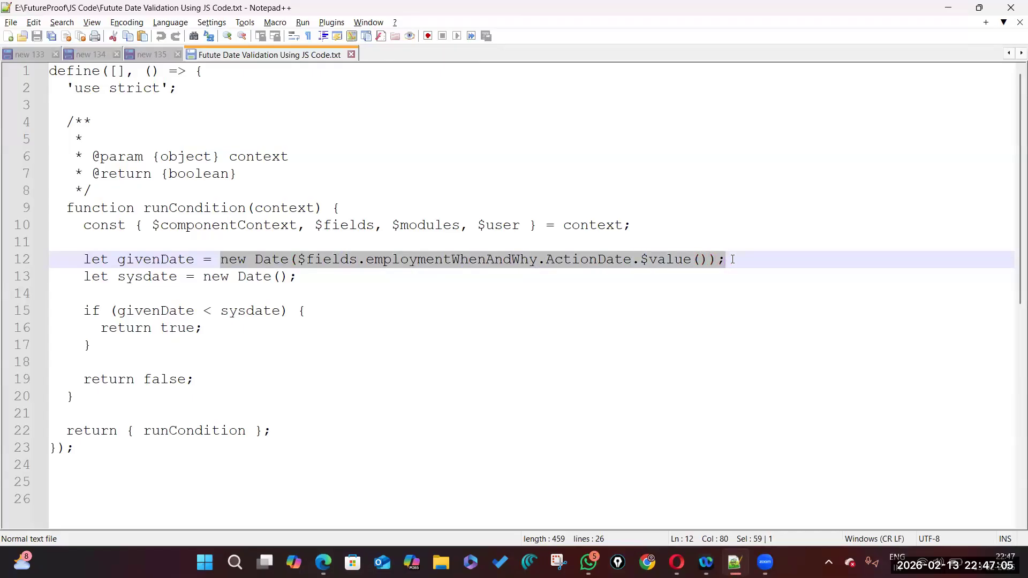
{"action": "double_click", "coordinate": [138, 276]}
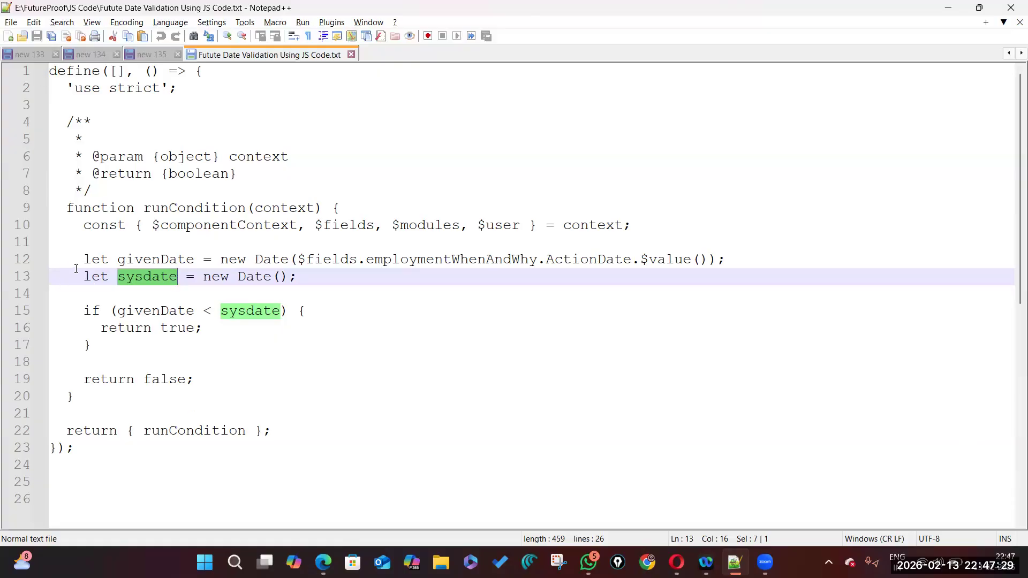
{"action": "left_click_drag", "start_coordinate": [75, 259], "coordinate": [316, 280]}
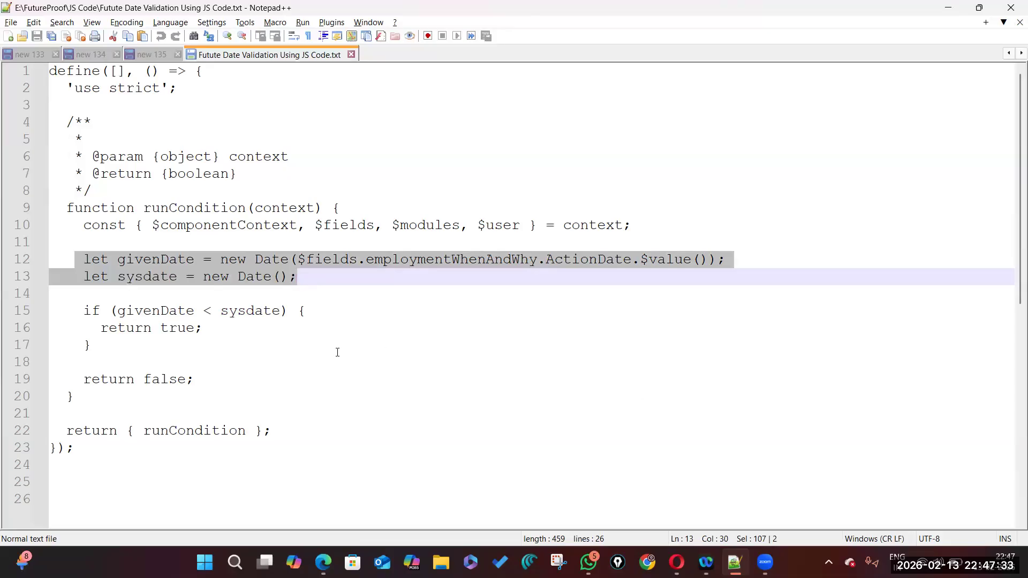
Step: Close the validation script in Notepad++ and leave the Promote submission page for the Oracle home page
{"action": "left_click", "coordinate": [413, 390]}
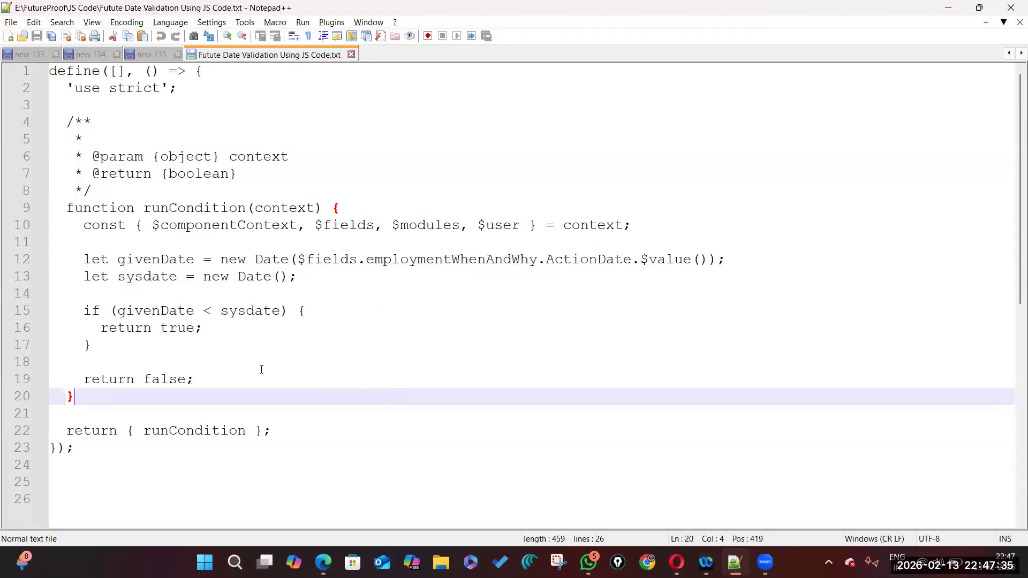
{"action": "left_click", "coordinate": [1011, 10]}
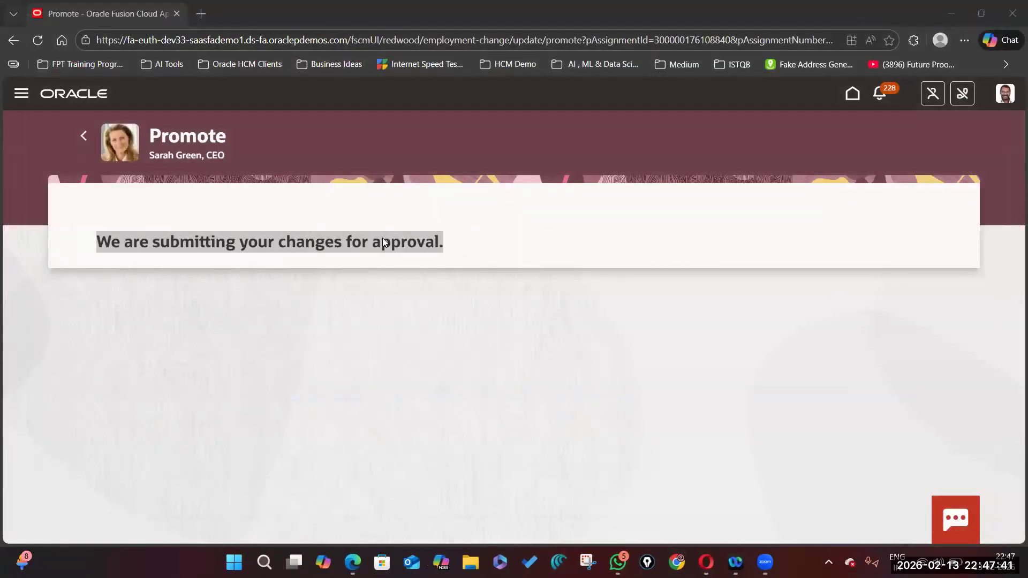
{"action": "left_click", "coordinate": [382, 238]}
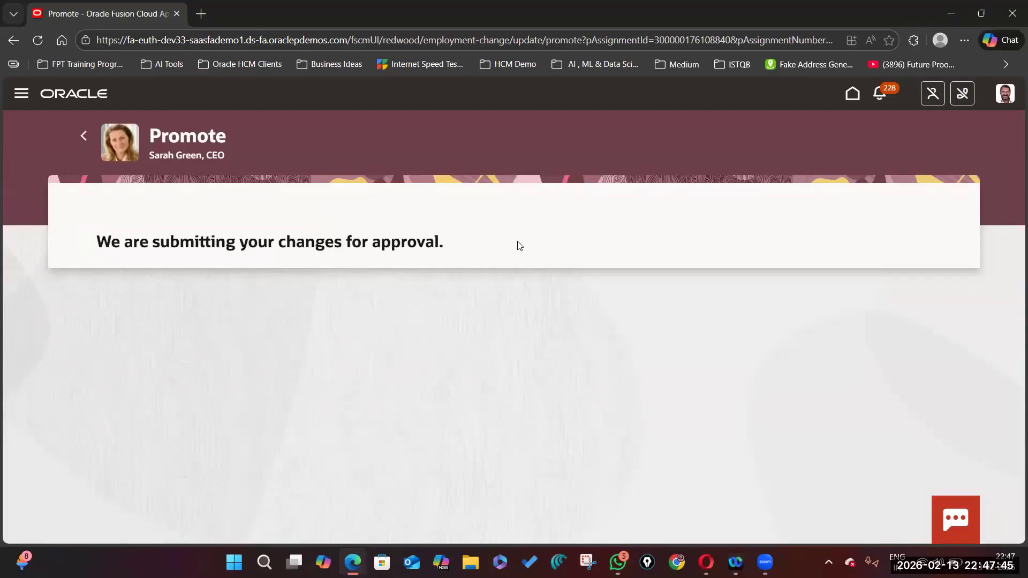
{"action": "left_click", "coordinate": [84, 136]}
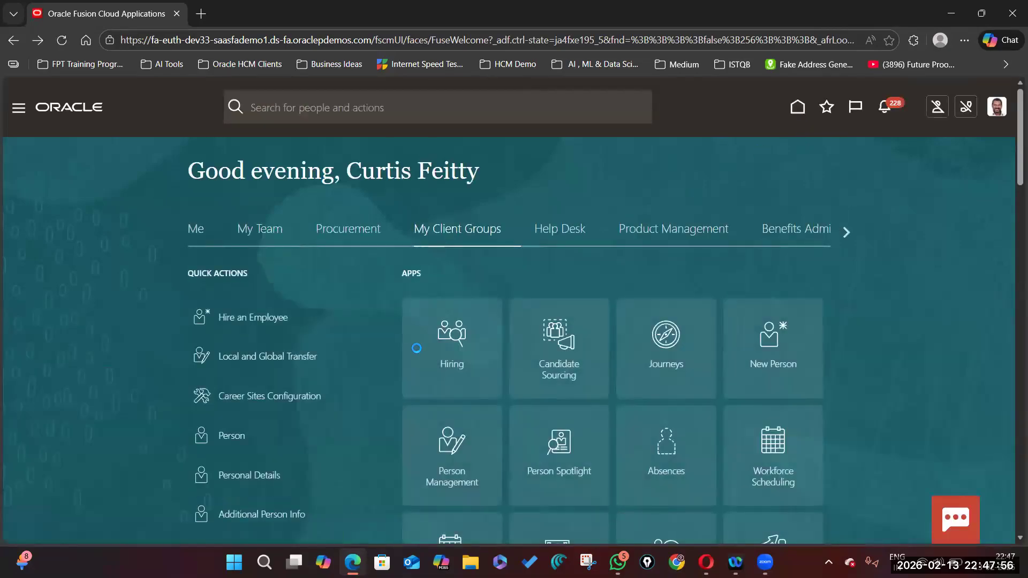
Step: Open the Local and Global Transfer quick action and start a transfer for the worker with the Assistant business title
{"action": "scroll", "coordinate": [420, 348], "scroll_direction": "down", "scroll_amount": 6}
{"action": "scroll", "coordinate": [242, 239], "scroll_direction": "up", "scroll_amount": 4}
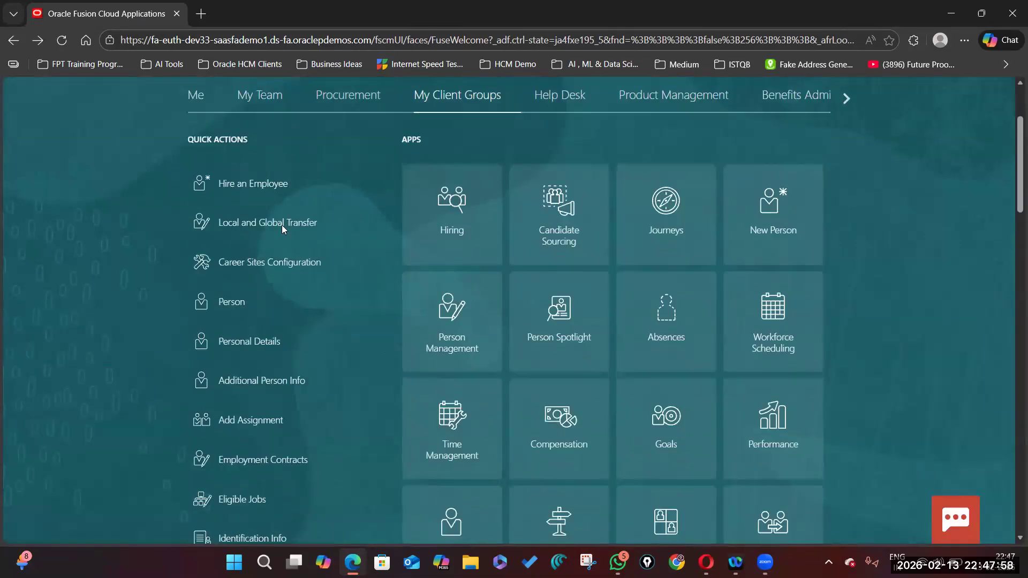
{"action": "left_click", "coordinate": [254, 223]}
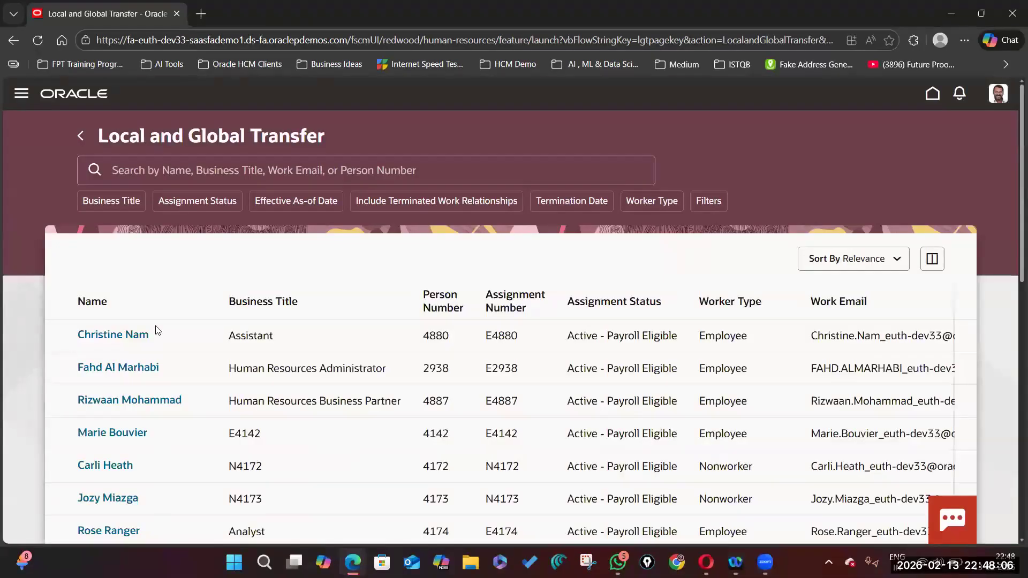
{"action": "left_click", "coordinate": [119, 337]}
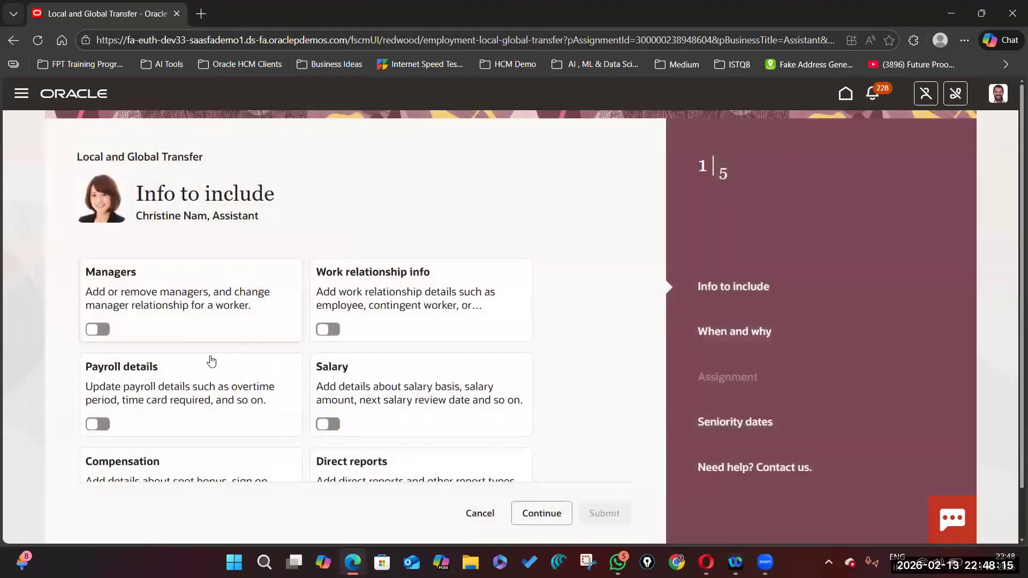
Step: Include the Salary section in the transfer and continue to the When and why section
{"action": "scroll", "coordinate": [215, 356], "scroll_direction": "down", "scroll_amount": 1}
{"action": "left_click", "coordinate": [328, 369]}
{"action": "left_click", "coordinate": [542, 512]}
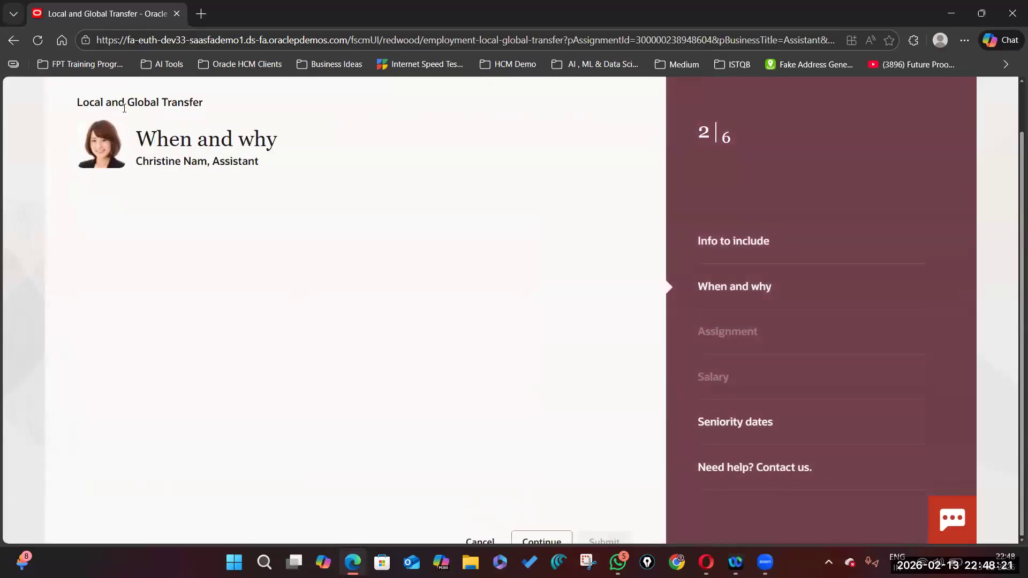
Step: Examine the When and why section of Local and Global Transfer, including its title and transfer reason field, and dismiss the sign-in notification
{"action": "triple_click", "coordinate": [192, 104]}
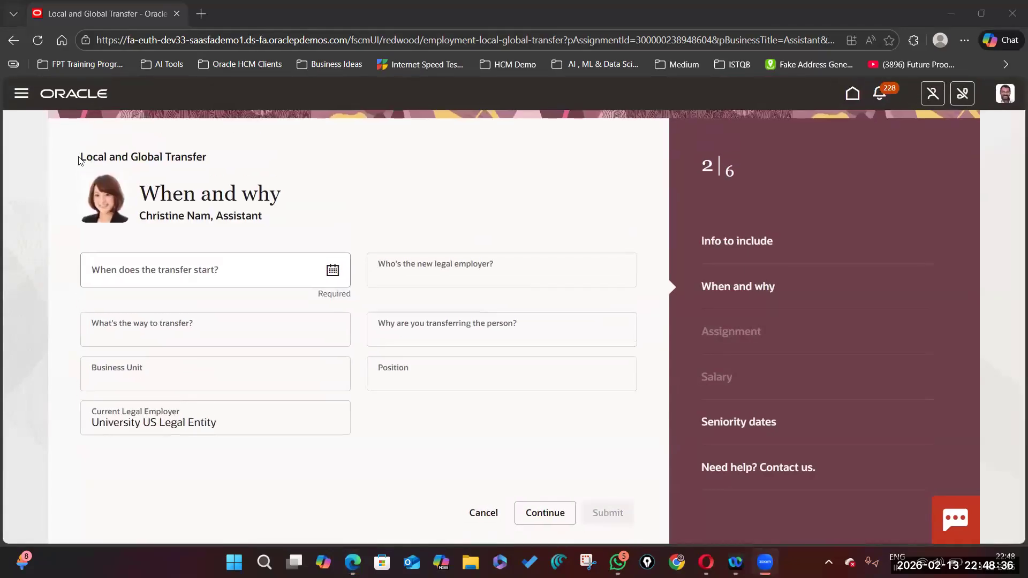
{"action": "triple_click", "coordinate": [213, 157]}
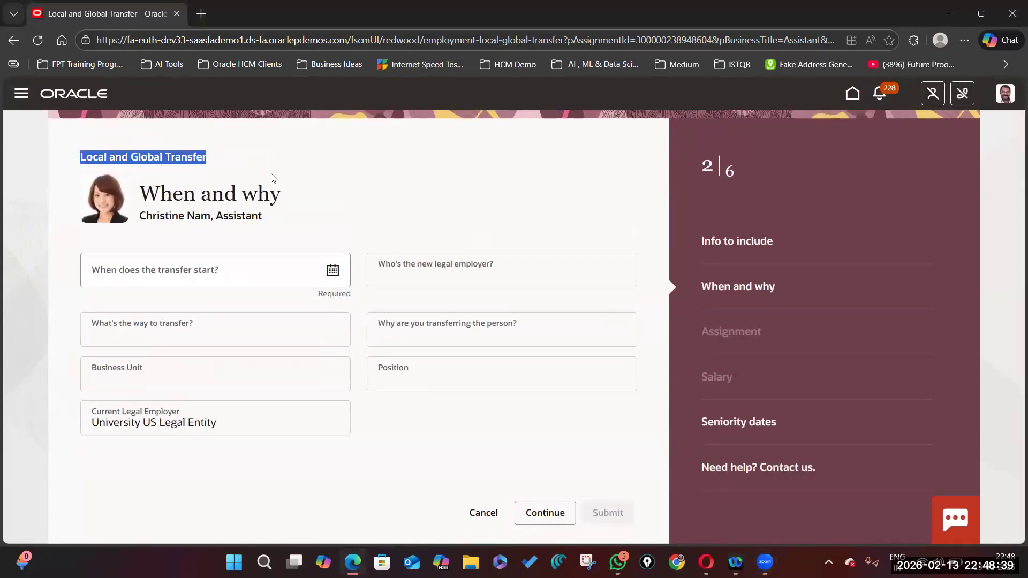
{"action": "left_click_drag", "start_coordinate": [143, 194], "coordinate": [284, 199]}
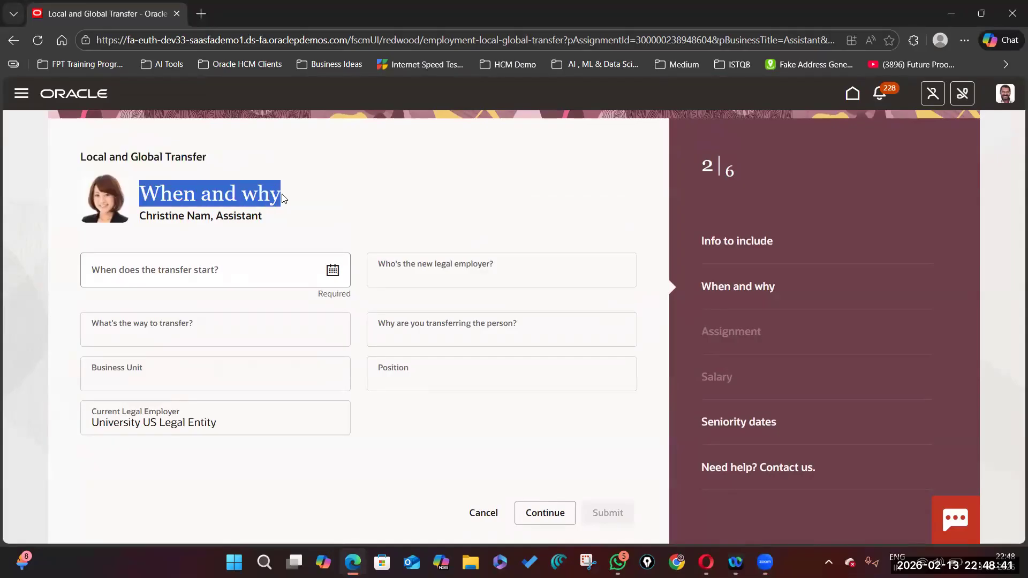
{"action": "left_click", "coordinate": [177, 183]}
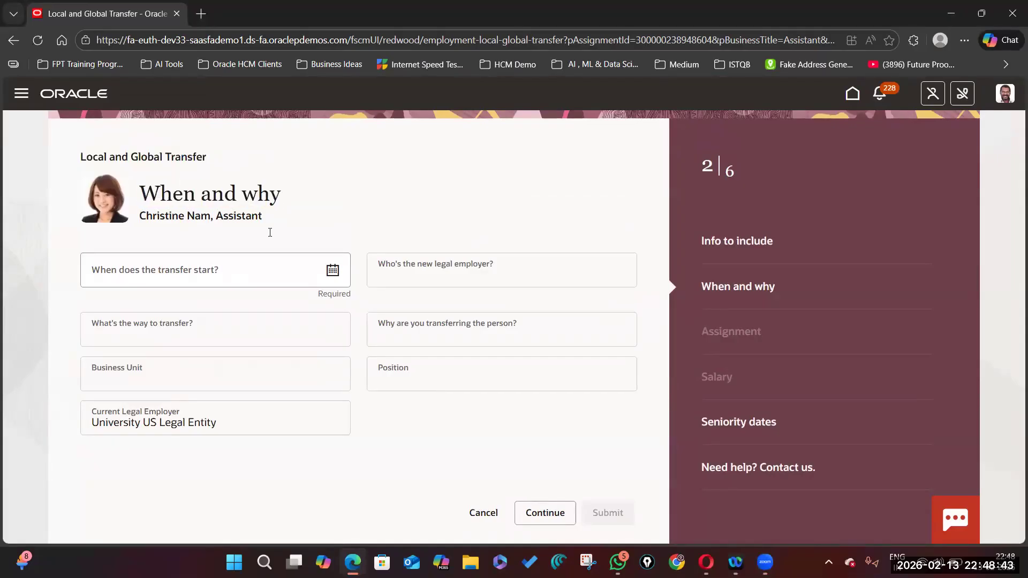
{"action": "double_click", "coordinate": [250, 193]}
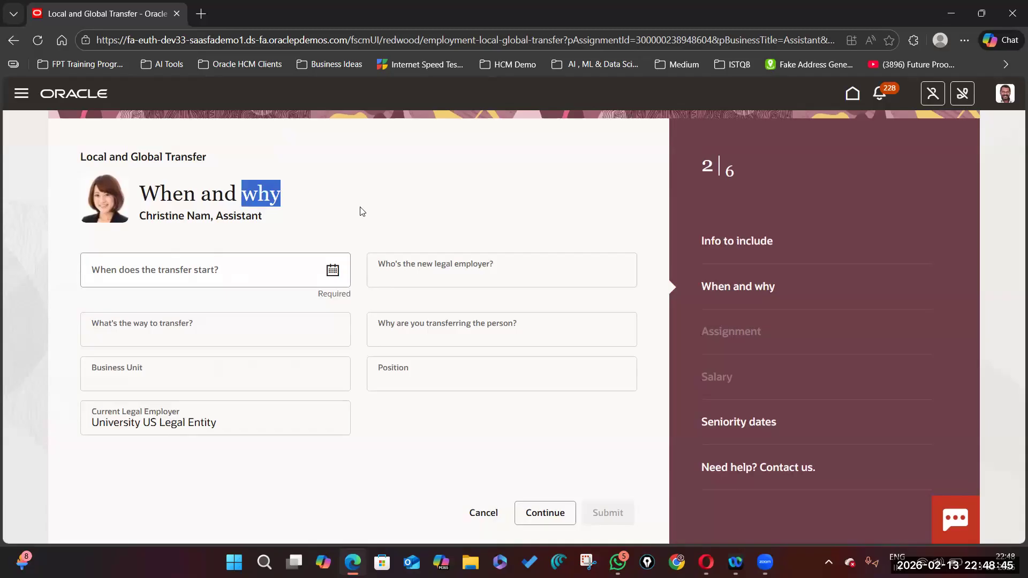
{"action": "left_click", "coordinate": [385, 327]}
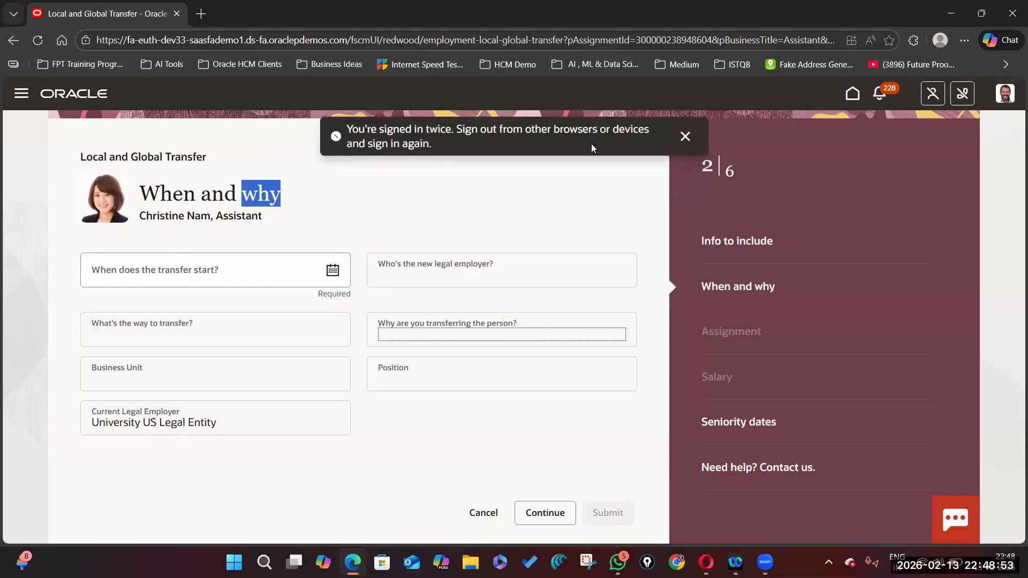
{"action": "left_click", "coordinate": [686, 136]}
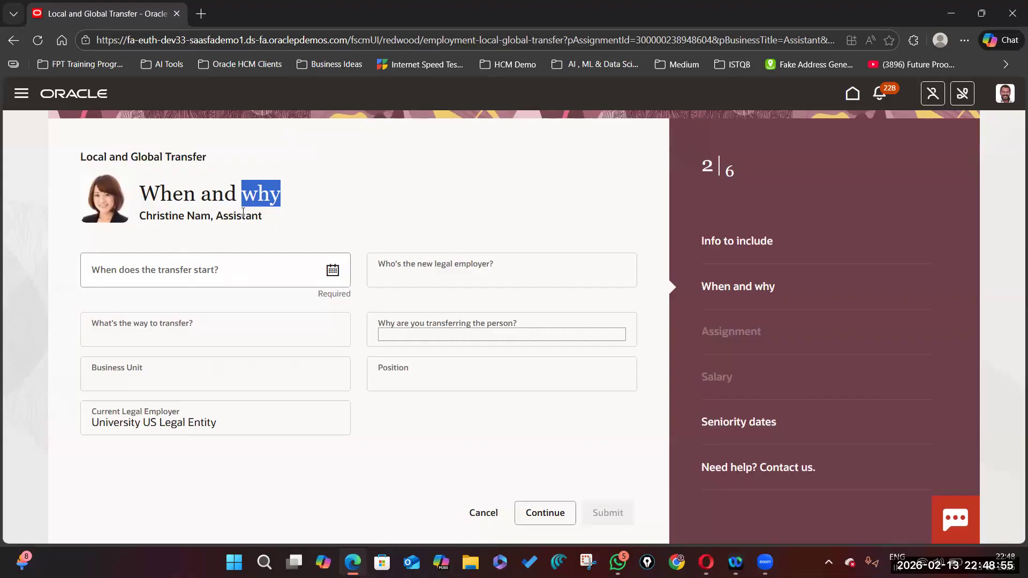
{"action": "left_click", "coordinate": [367, 191]}
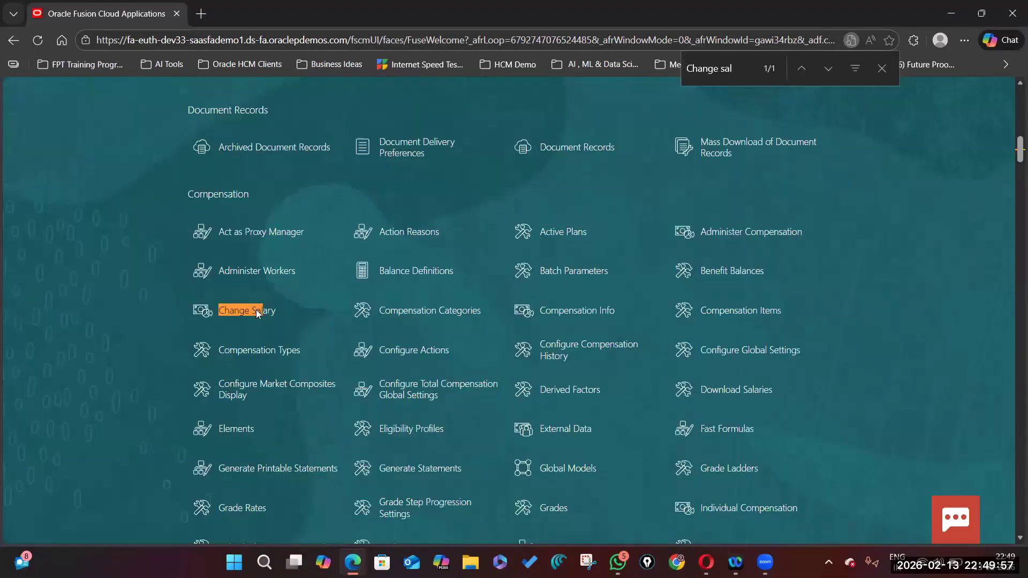
Step: Start a Change Salary process for the Assistant with a start date of March 2, 2026, and continue to Salary Details
{"action": "left_click", "coordinate": [257, 312]}
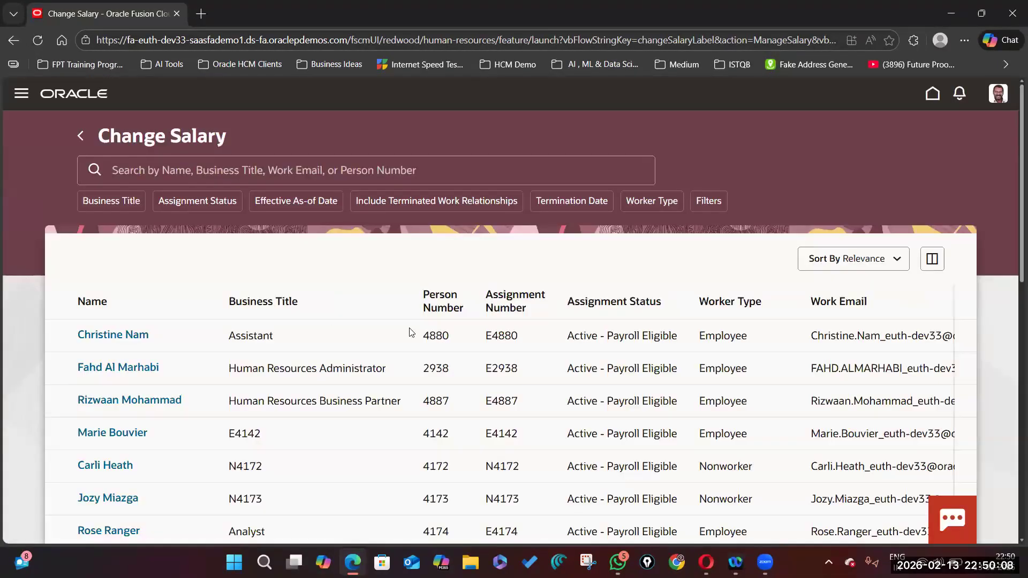
{"action": "left_click", "coordinate": [410, 329]}
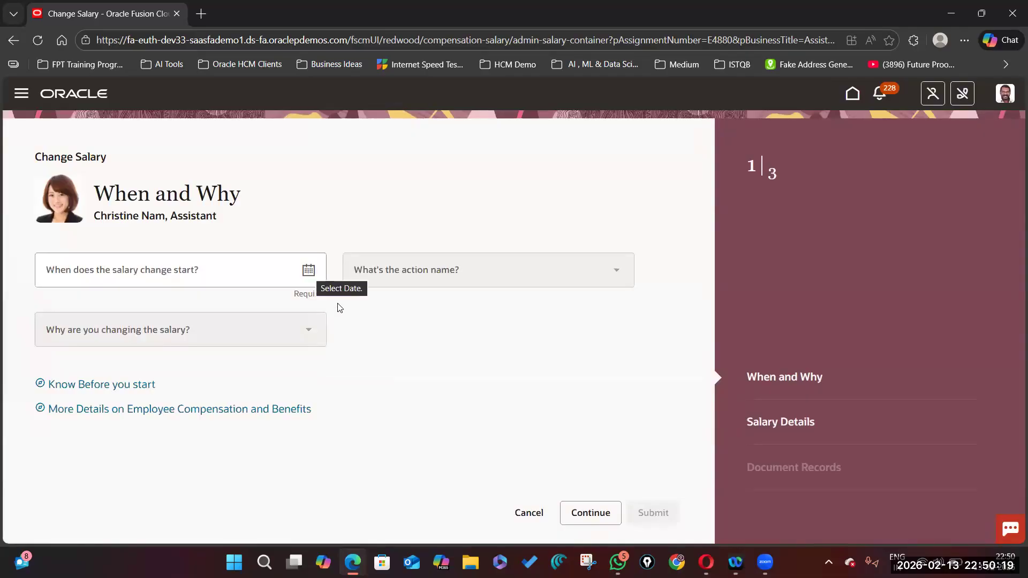
{"action": "left_click", "coordinate": [309, 270]}
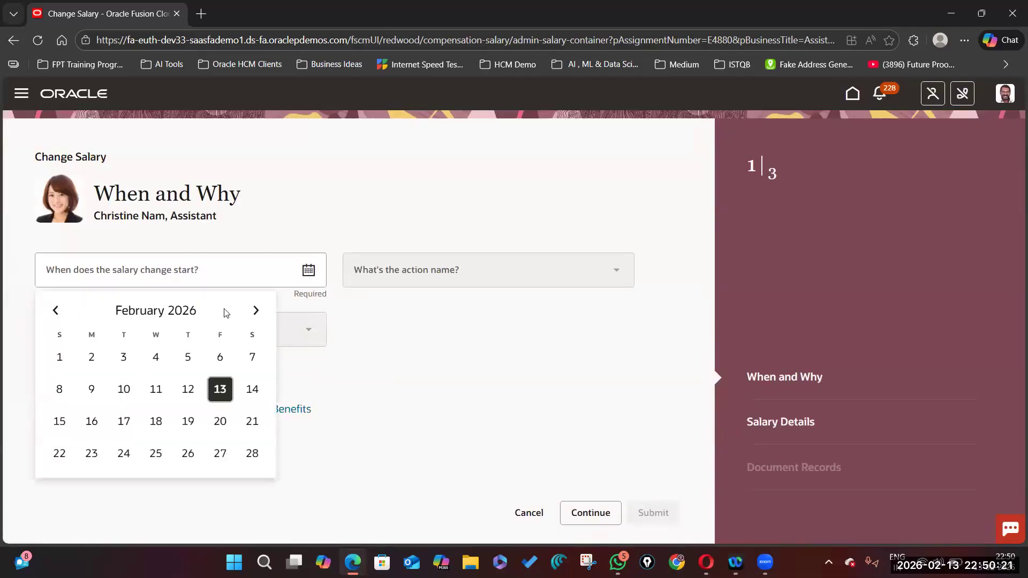
{"action": "left_click", "coordinate": [253, 311]}
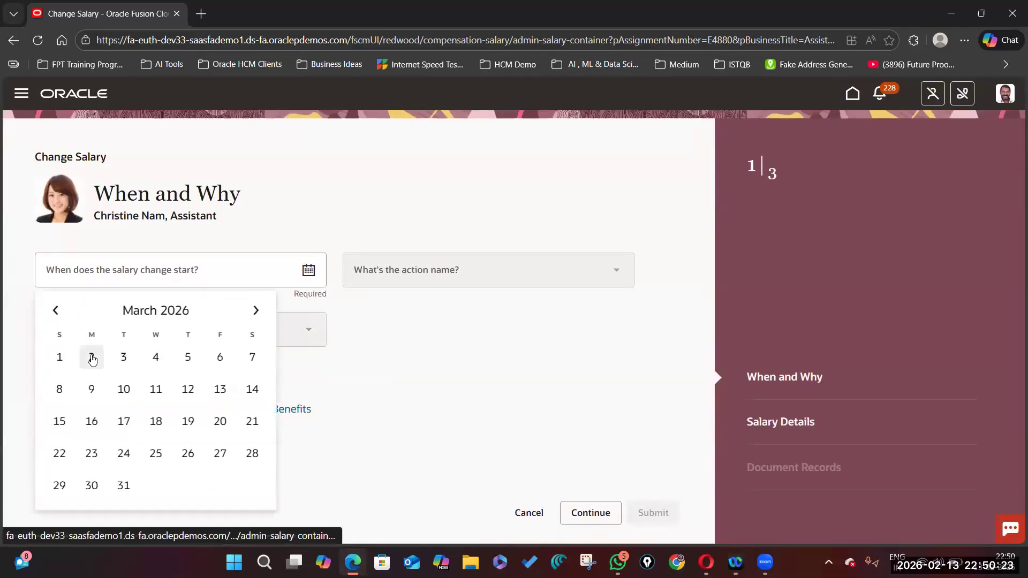
{"action": "left_click", "coordinate": [92, 357]}
{"action": "left_click", "coordinate": [615, 270]}
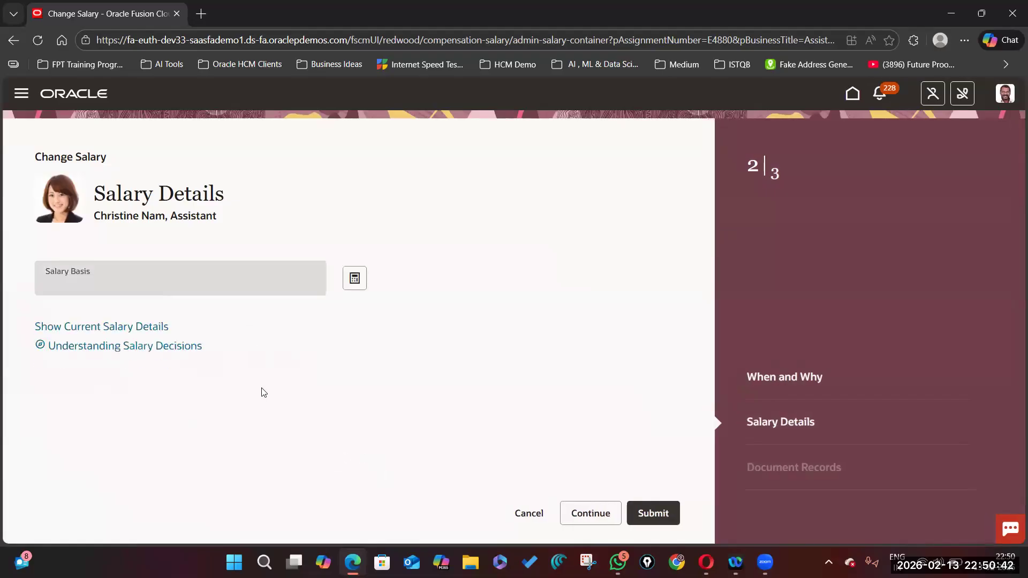
Step: Set the salary's adjustment percentage to 15% and apply it
{"action": "scroll", "coordinate": [193, 382], "scroll_direction": "down", "scroll_amount": 3}
{"action": "left_click_drag", "start_coordinate": [73, 278], "coordinate": [31, 282]}
{"action": "type", "text": "15"}
{"action": "left_click", "coordinate": [314, 461]}
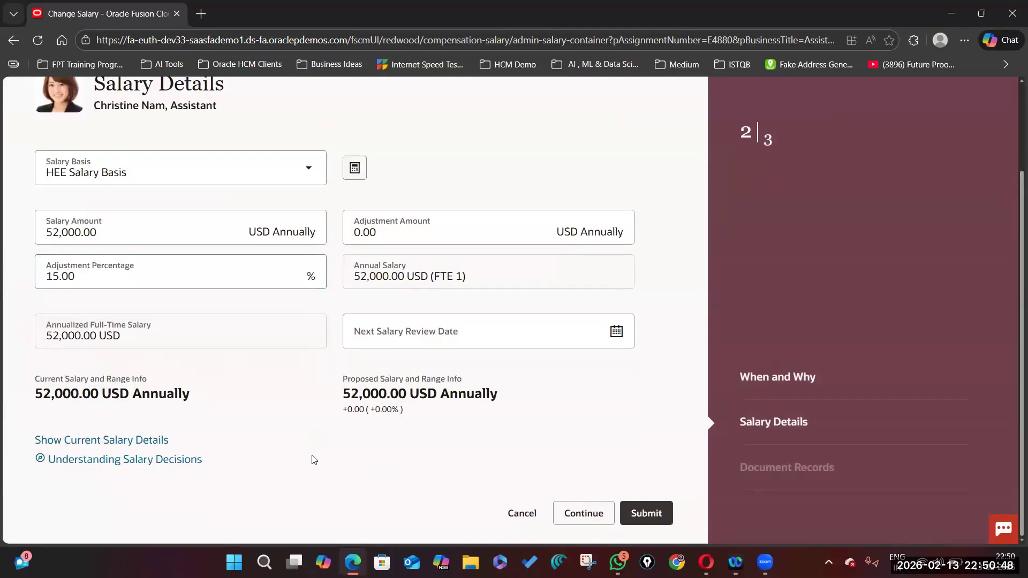
Step: Raise the adjustment percentage to 20% and apply it
{"action": "scroll", "coordinate": [314, 461], "scroll_direction": "up", "scroll_amount": 1}
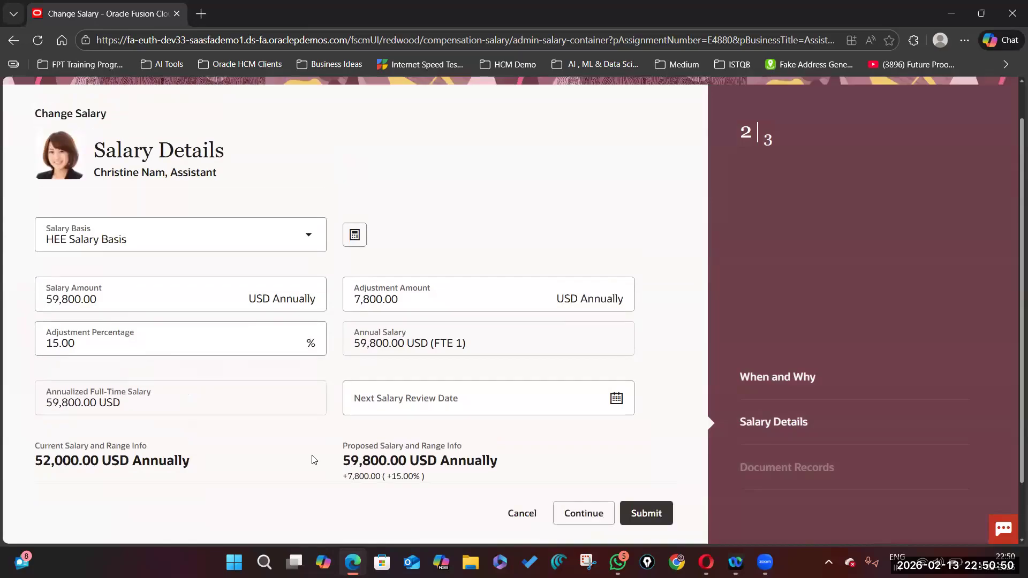
{"action": "double_click", "coordinate": [73, 336]}
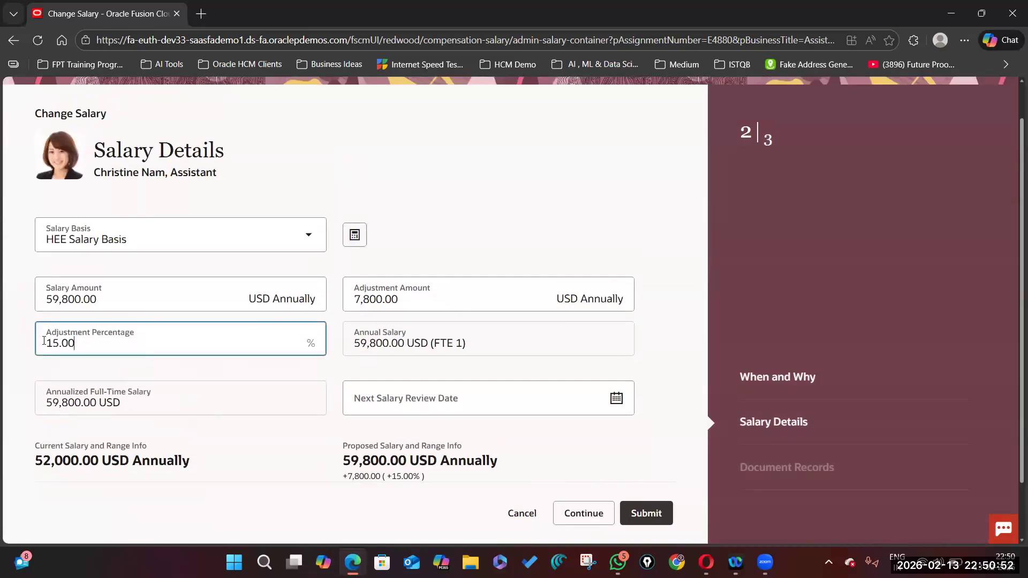
{"action": "type", "text": "20"}
{"action": "left_click", "coordinate": [478, 223]}
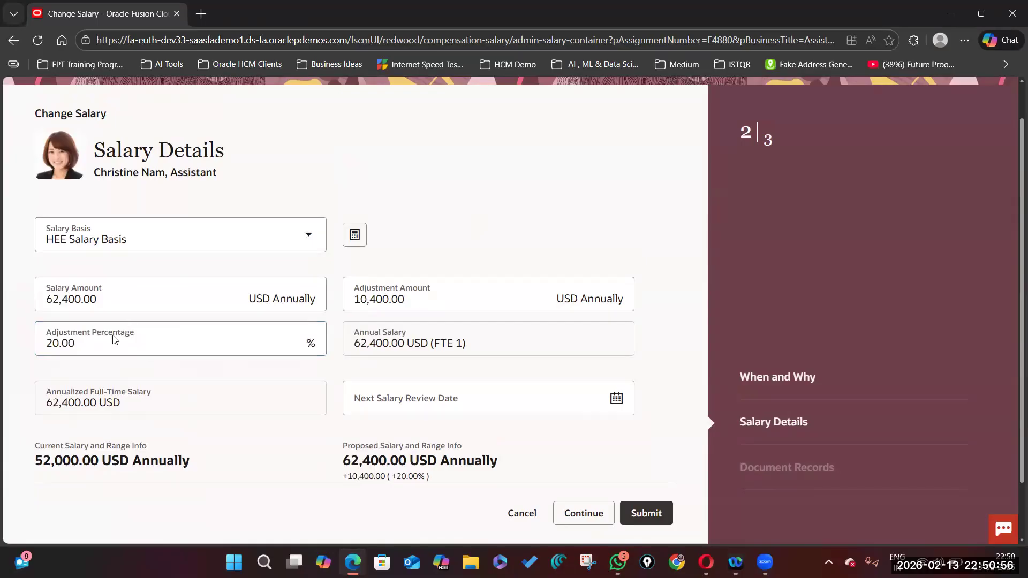
Step: Clear the adjustment percentage, enter 15%, and apply it
{"action": "left_click", "coordinate": [82, 345]}
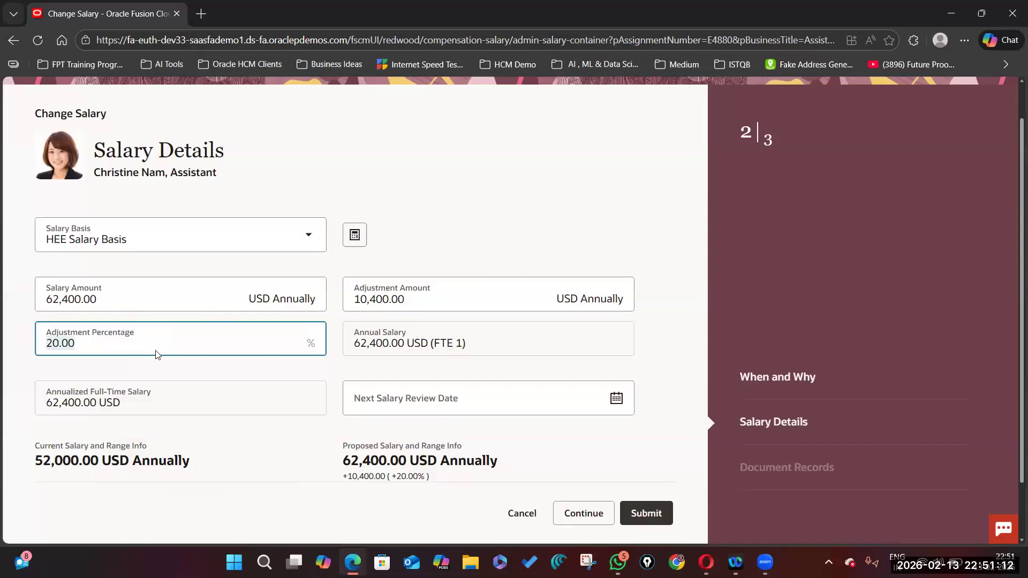
{"action": "left_click", "coordinate": [103, 345]}
{"action": "key", "text": "BackSpace"}
{"action": "key", "text": "BackSpace"}
{"action": "key", "text": "BackSpace"}
{"action": "key", "text": "BackSpace"}
{"action": "key", "text": "BackSpace"}
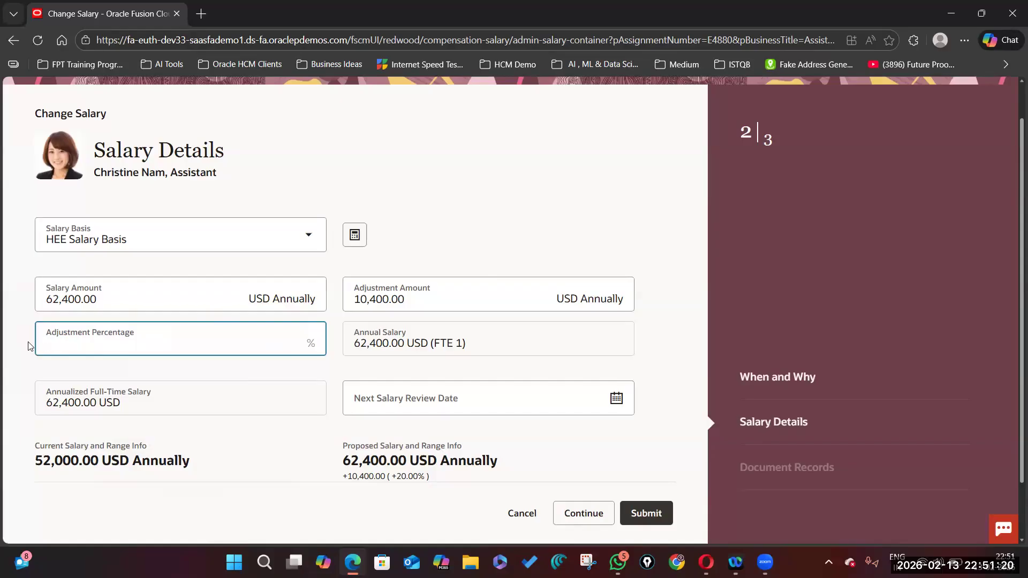
{"action": "type", "text": "12"}
{"action": "type", "text": "5"}
{"action": "left_click", "coordinate": [492, 246]}
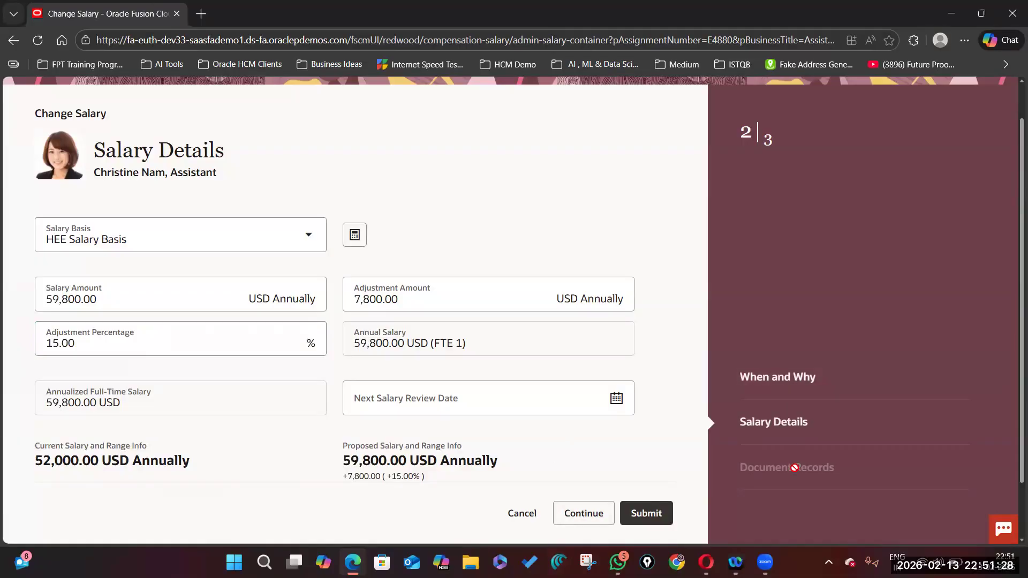
Step: Change the adjustment percentage to 25% and apply it to the proposed salary
{"action": "scroll", "coordinate": [136, 236], "scroll_direction": "down", "scroll_amount": 2}
{"action": "left_click_drag", "start_coordinate": [87, 270], "coordinate": [19, 275]}
{"action": "type", "text": "20"}
{"action": "key", "text": "BackSpace"}
{"action": "type", "text": "5"}
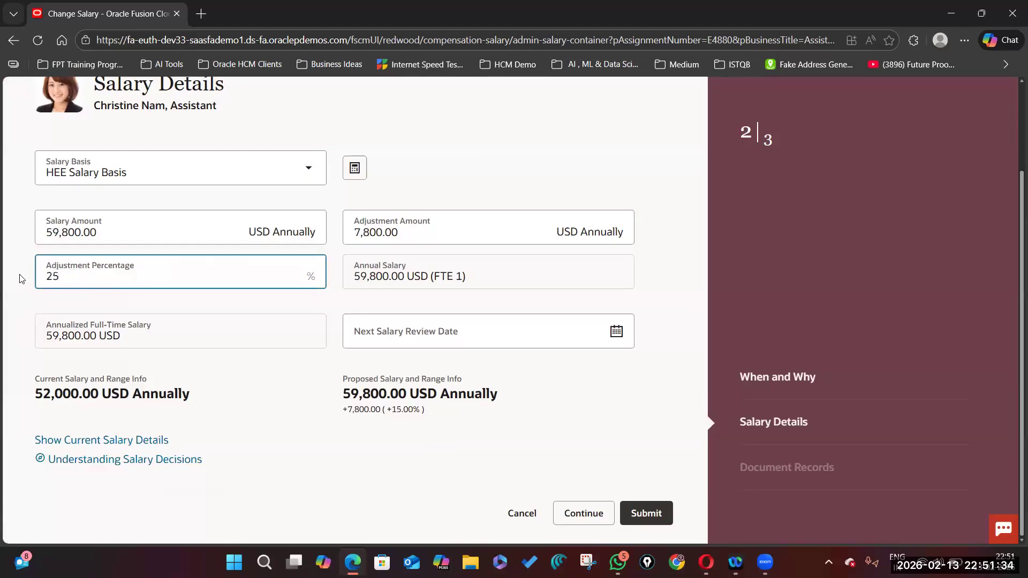
{"action": "left_click", "coordinate": [501, 150]}
Step: Set the adjustment percentage to 100% and apply it to the proposed salary
{"action": "left_click_drag", "start_coordinate": [58, 268], "coordinate": [16, 280]}
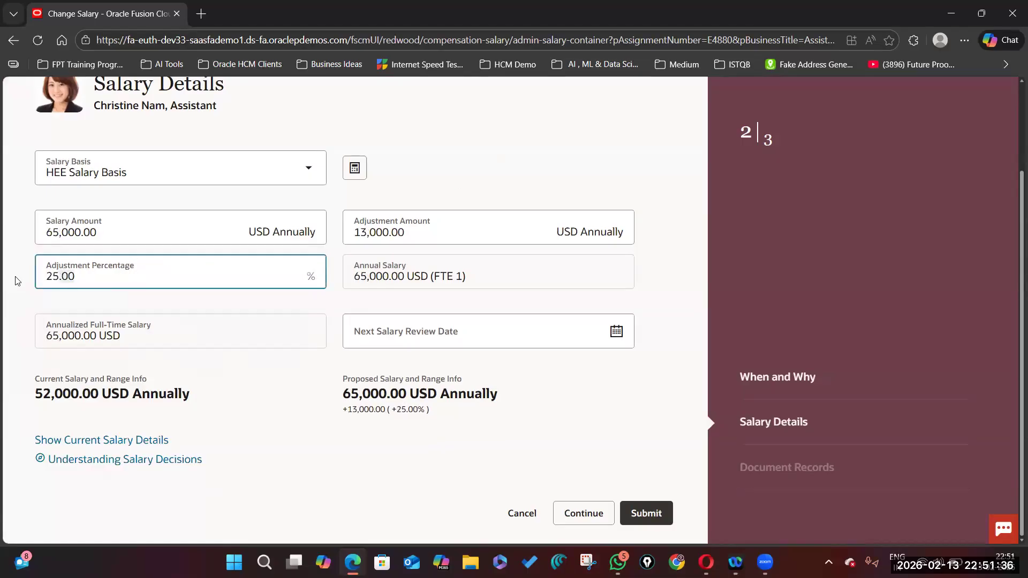
{"action": "type", "text": "100"}
{"action": "left_click", "coordinate": [463, 179]}
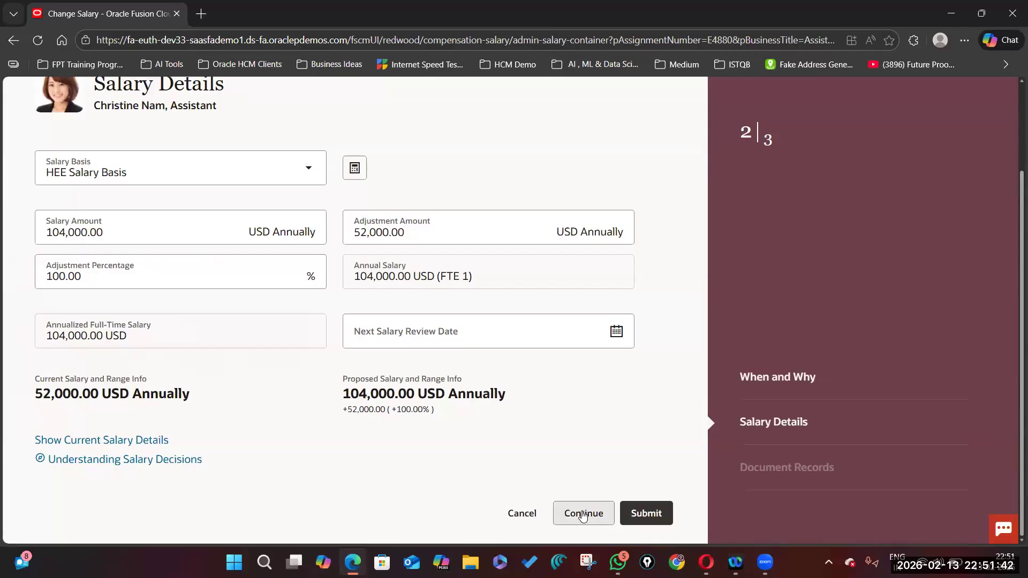
{"action": "left_click", "coordinate": [99, 281]}
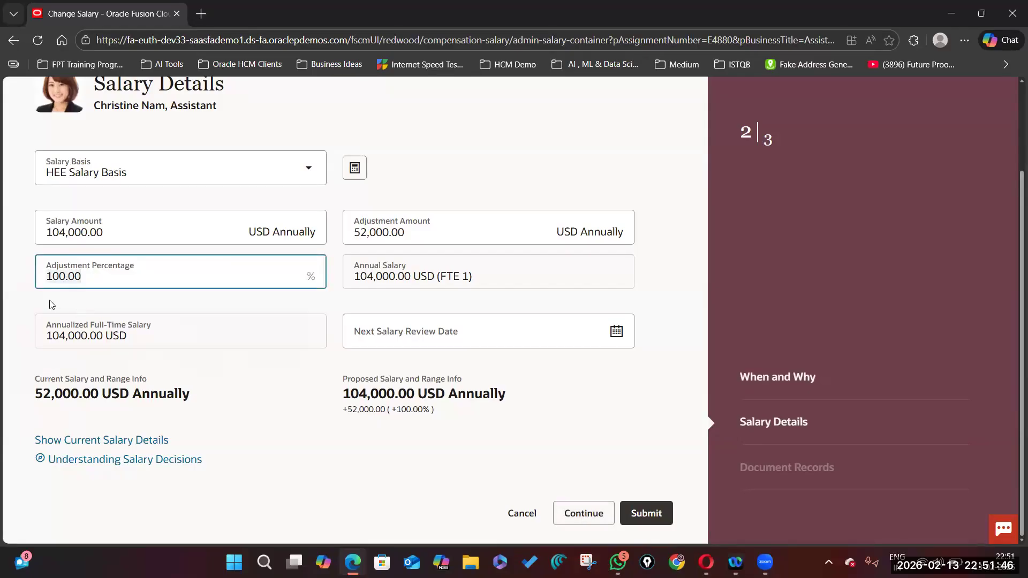
{"action": "scroll", "coordinate": [143, 315], "scroll_direction": "up", "scroll_amount": 2}
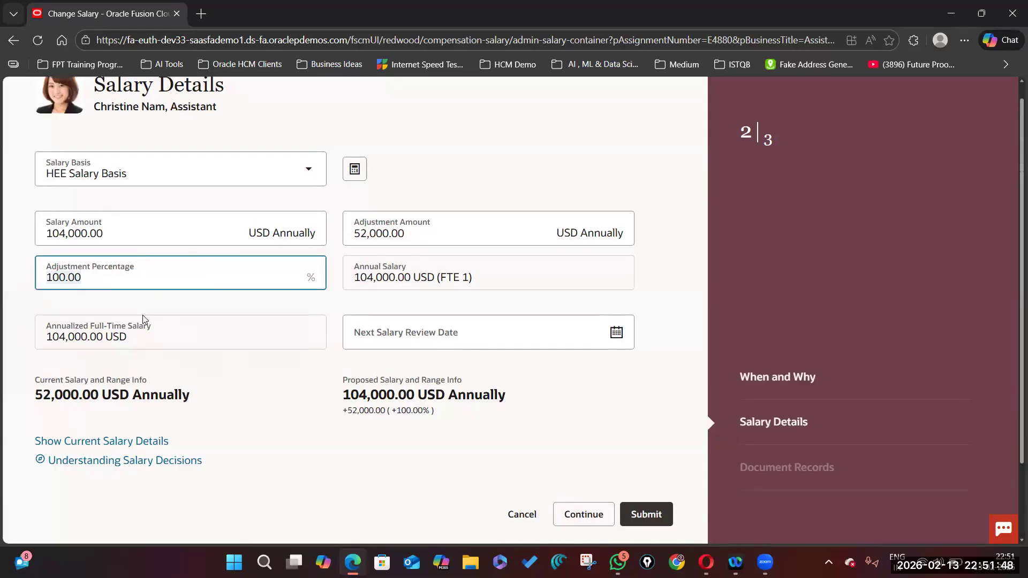